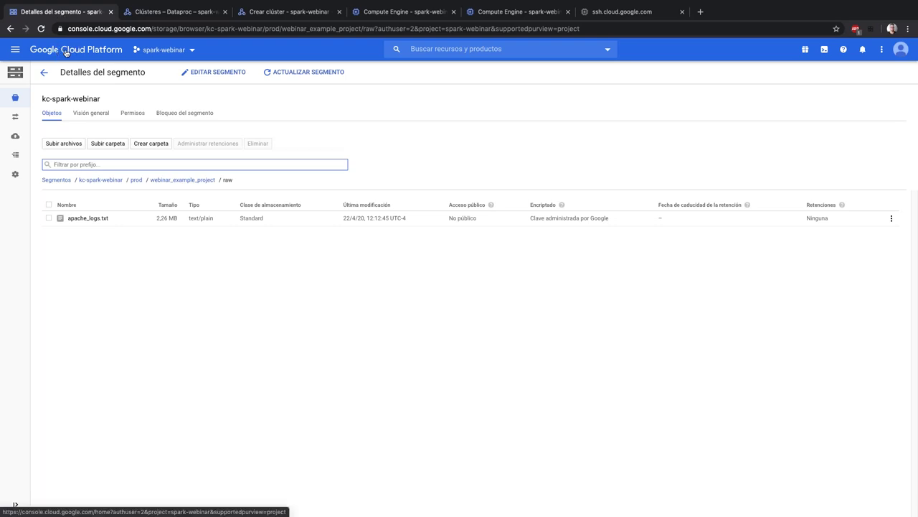
pyautogui.click(15, 50)
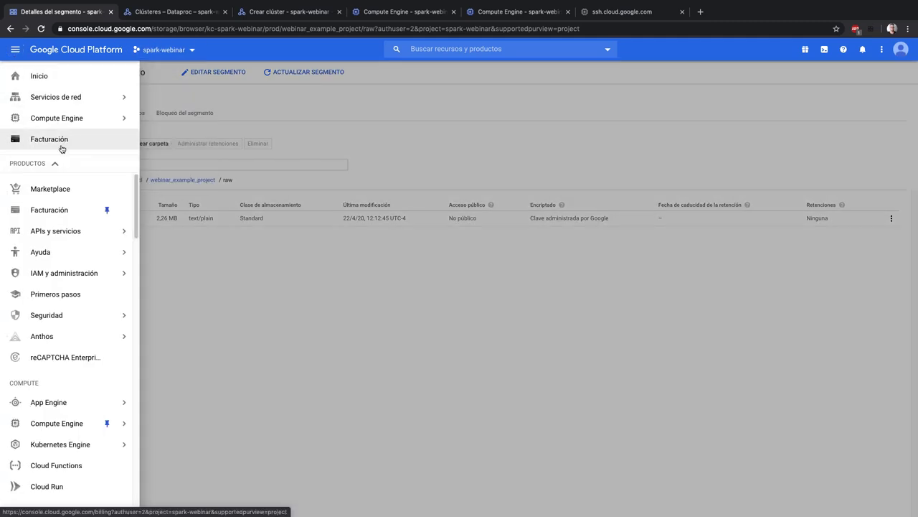
pyautogui.moveTo(131, 113)
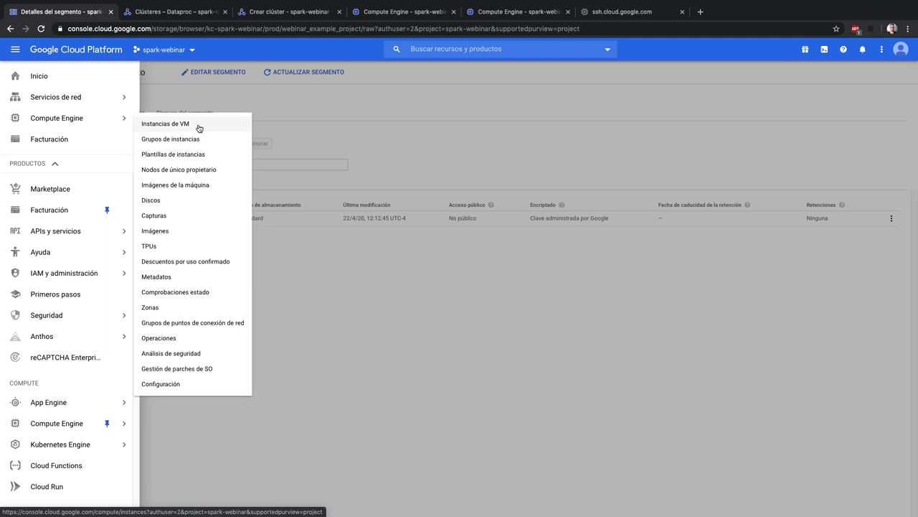
pyautogui.moveTo(80, 97)
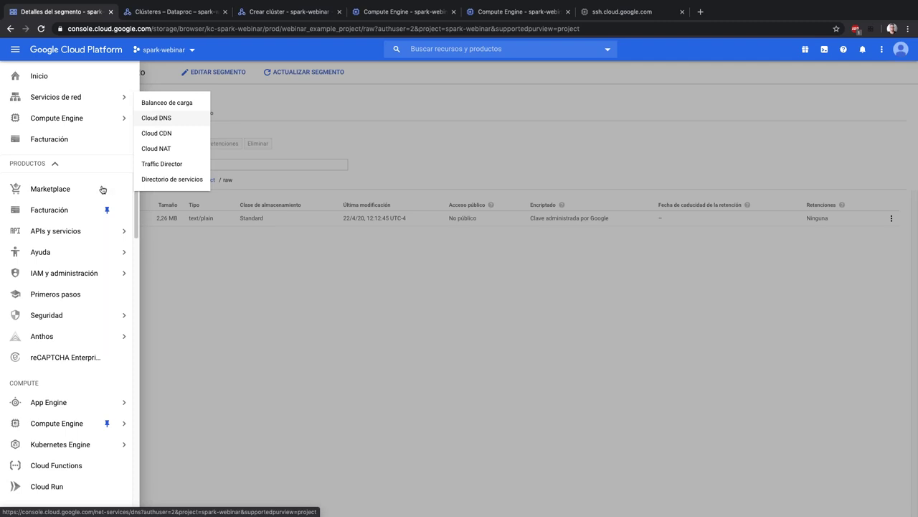
pyautogui.scroll(-5, 64, 365)
pyautogui.scroll(-10, 72, 323)
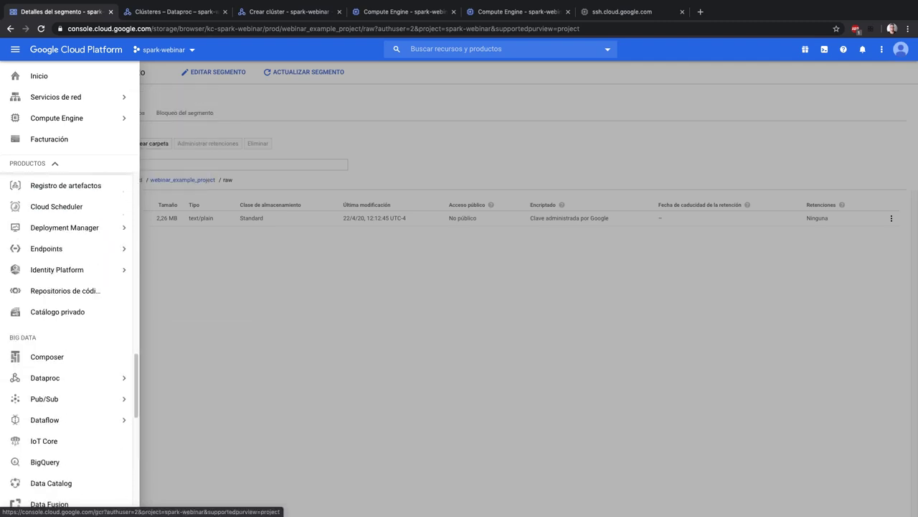
pyautogui.scroll(15, 92, 200)
pyautogui.scroll(2, 72, 287)
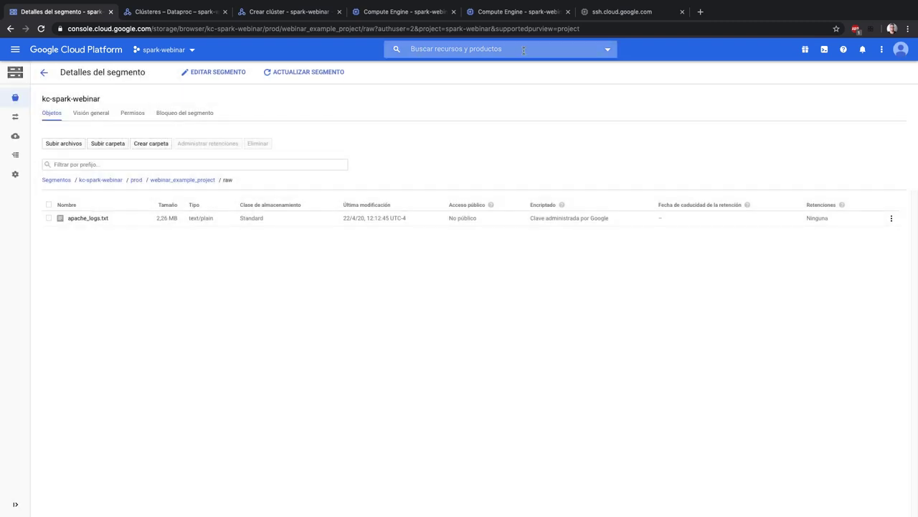
# - Search the console for "storage", open the Storage browser and select the spark-webinar project
pyautogui.click(516, 48)
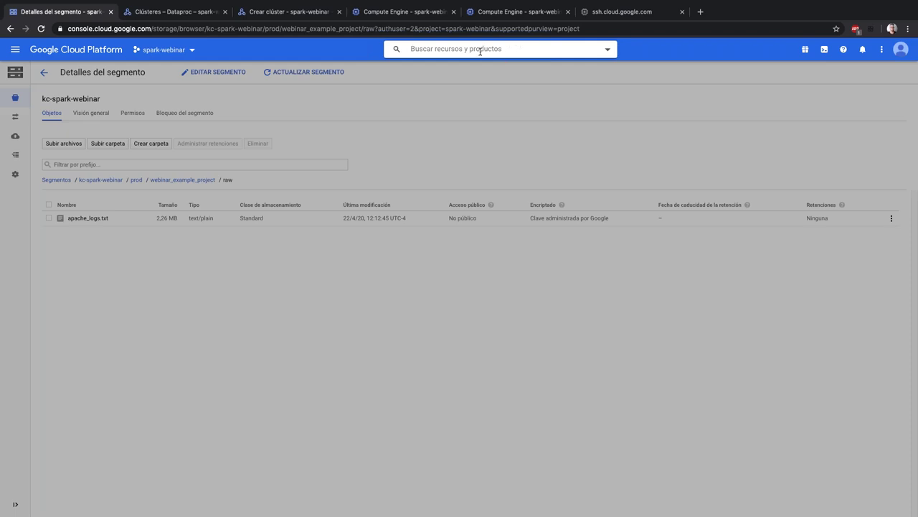
pyautogui.write('storage')
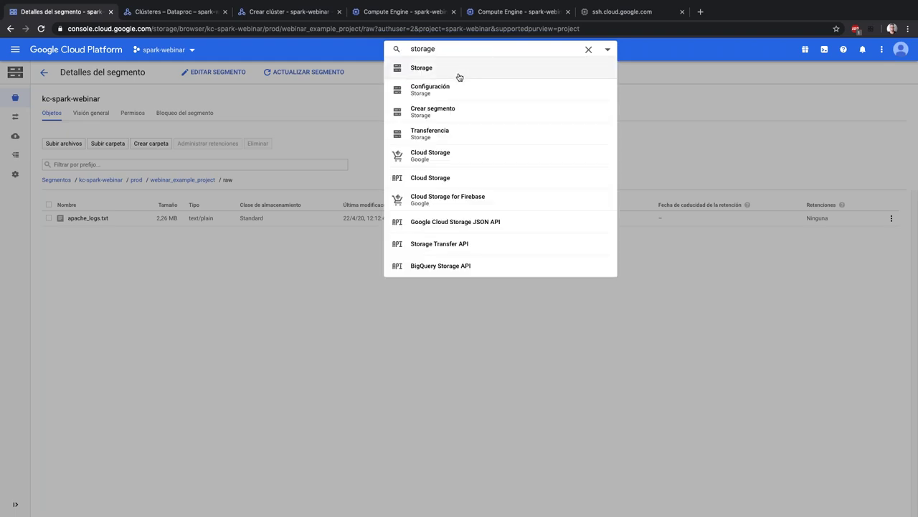
pyautogui.click(459, 75)
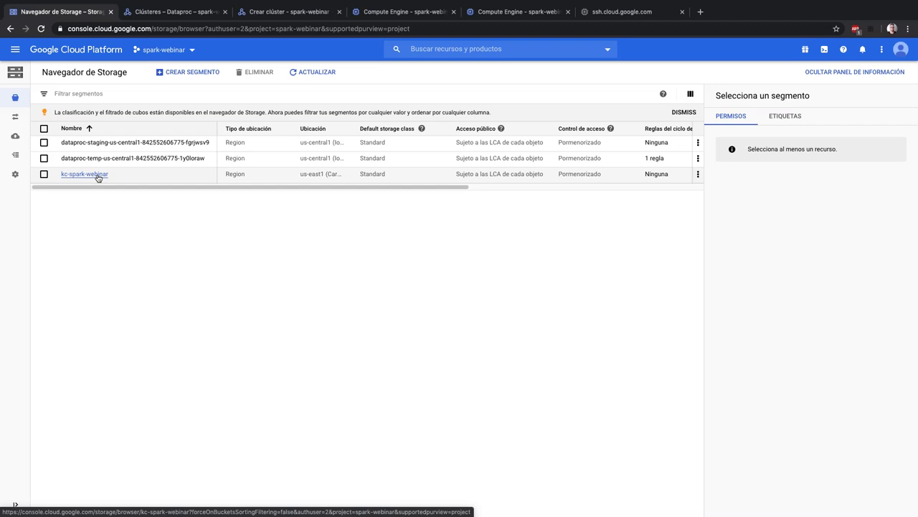
pyautogui.click(189, 52)
pyautogui.click(321, 235)
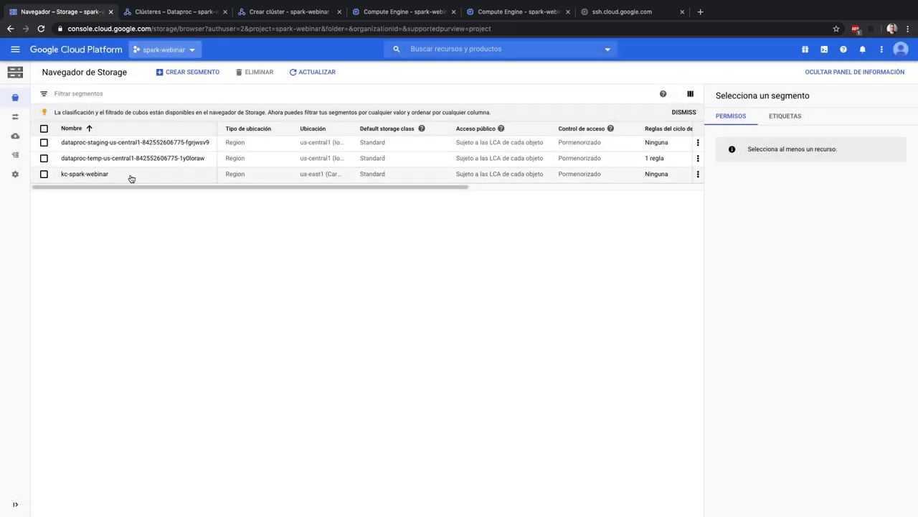
# - Open the details of apache_logs.txt under kc-spark-webinar/prod/webinar_example_project/raw and select its URI
pyautogui.click(72, 175)
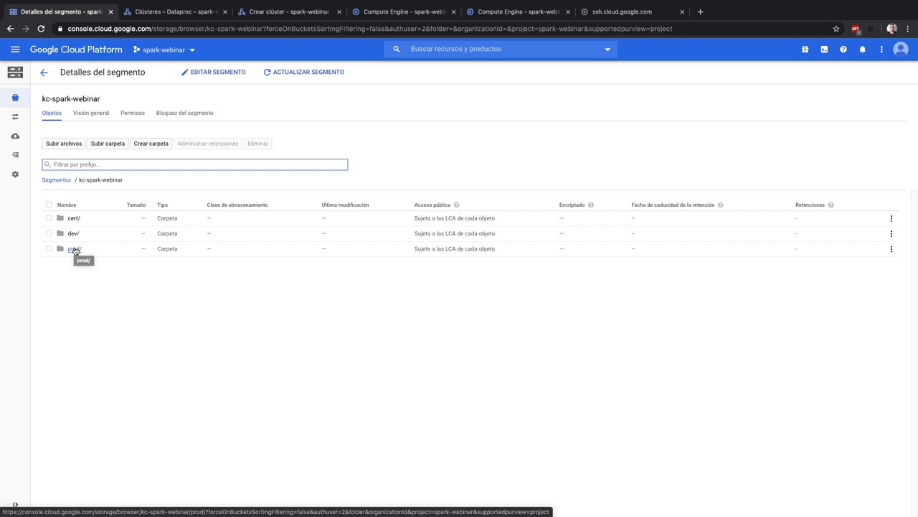
pyautogui.click(74, 249)
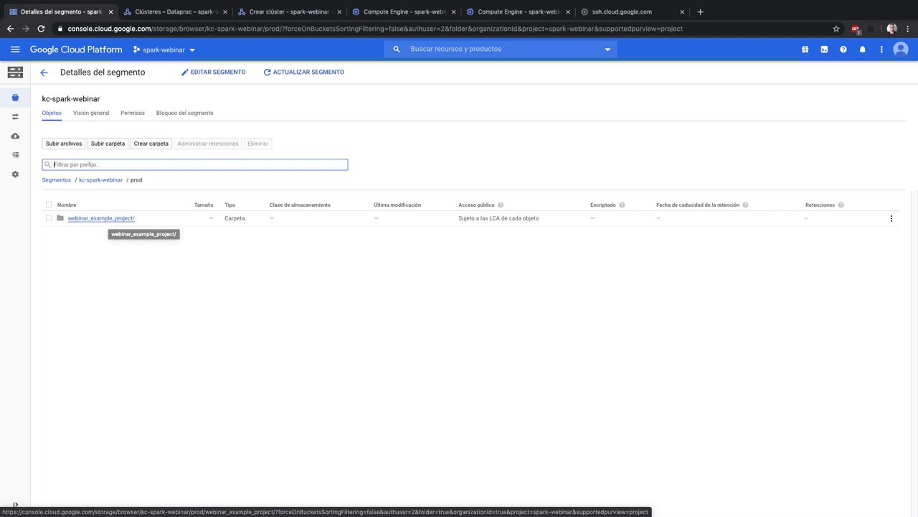
pyautogui.click(108, 218)
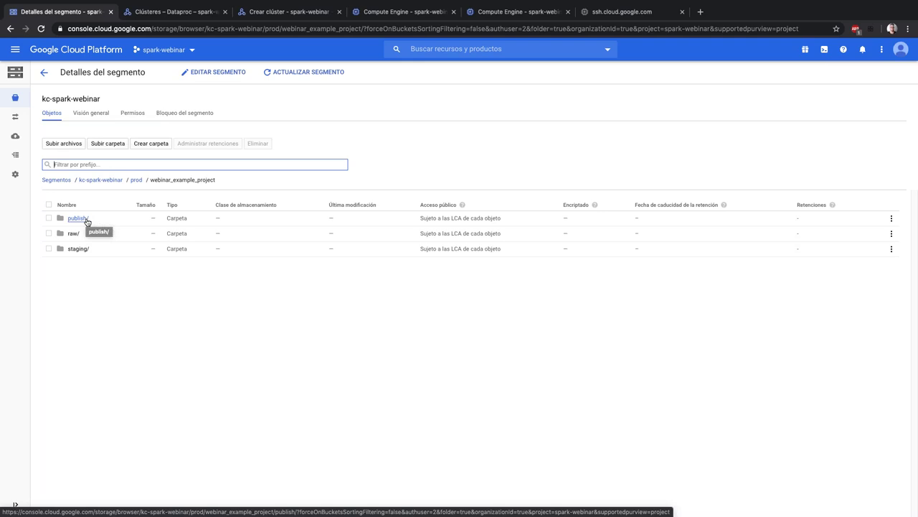
pyautogui.click(73, 233)
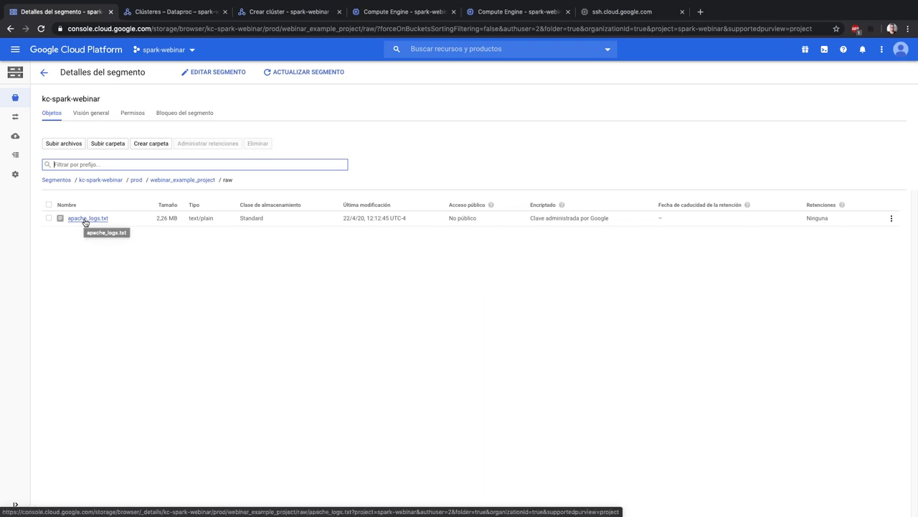
pyautogui.click(85, 219)
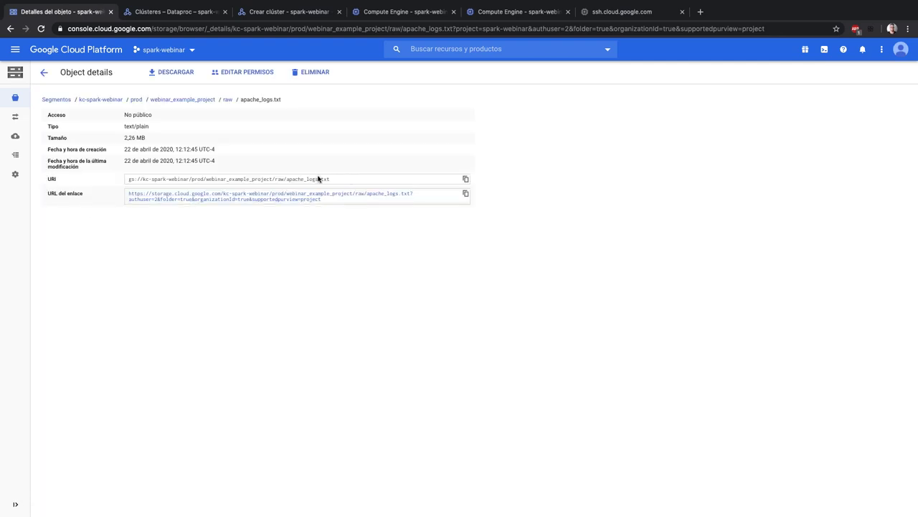
pyautogui.click(348, 181)
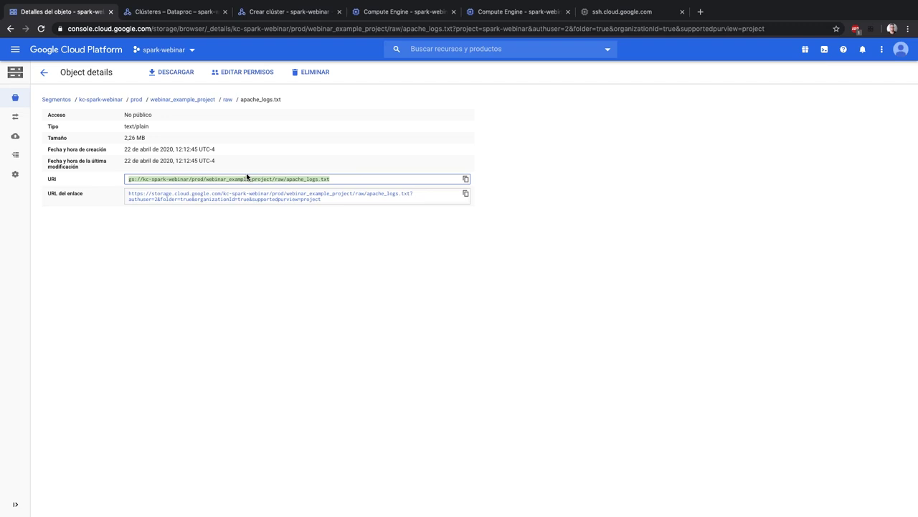
# - Examine the Dataproc test-cluster's web interfaces and its monitoring charts for YARN, HDFS capacity and CPU usage
pyautogui.click(148, 12)
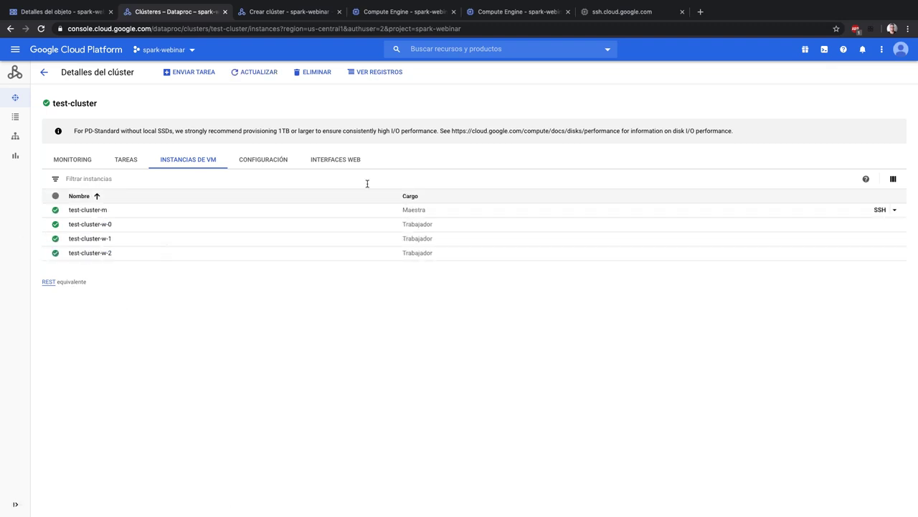
pyautogui.click(325, 167)
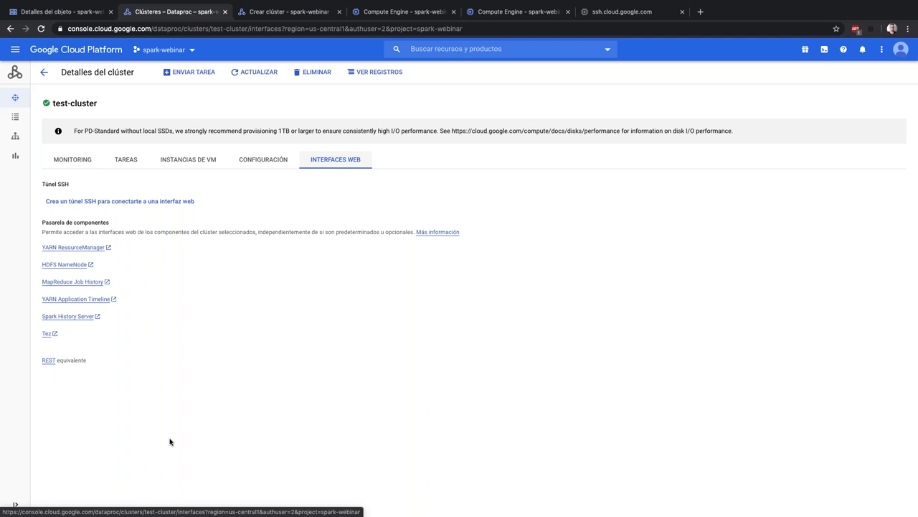
pyautogui.click(65, 165)
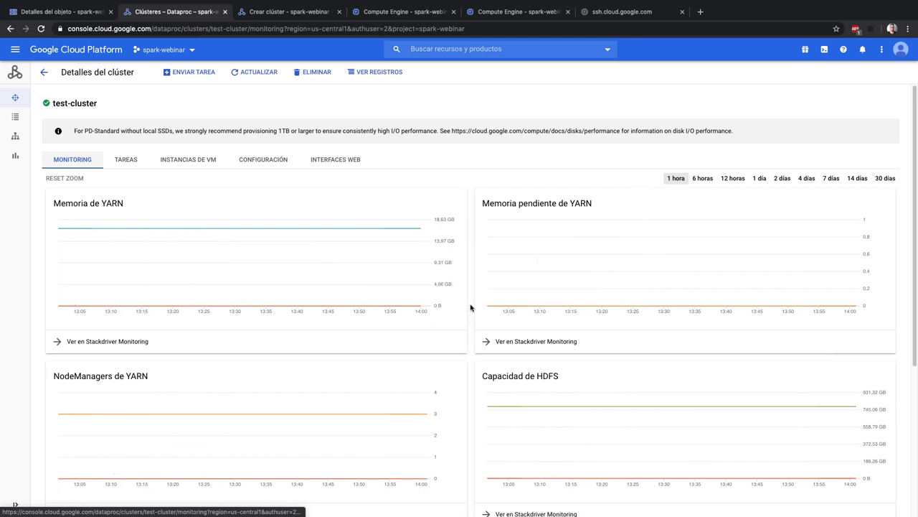
pyautogui.scroll(-3, 470, 308)
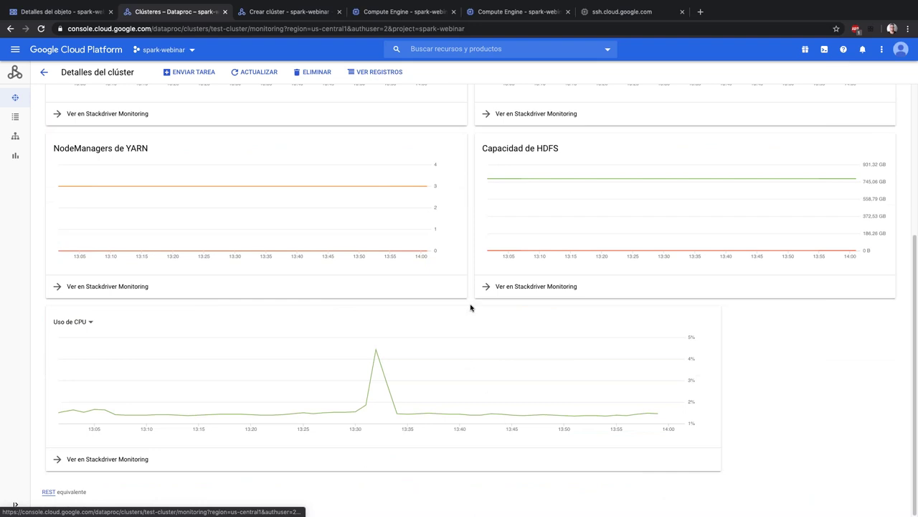
pyautogui.scroll(1, 471, 308)
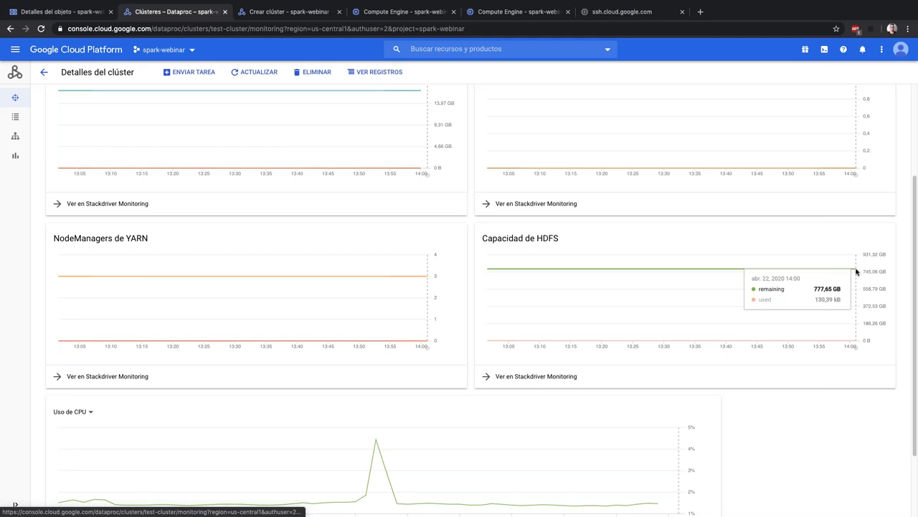
pyautogui.scroll(-2, 646, 376)
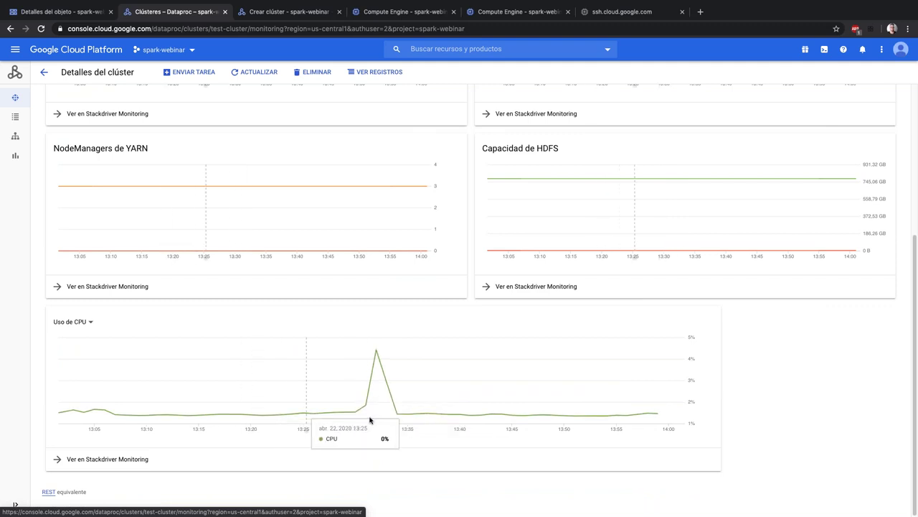
pyautogui.scroll(1, 370, 420)
pyautogui.scroll(4, 373, 402)
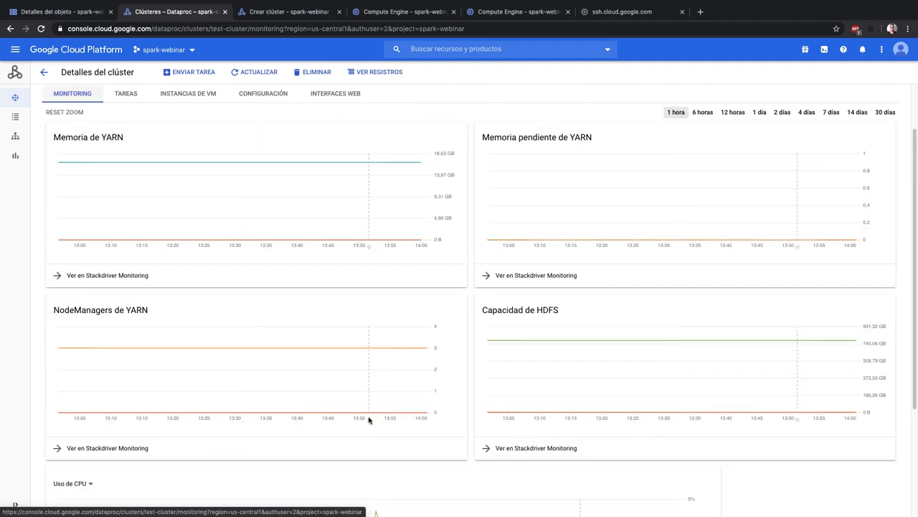
# - Open the master instance test-cluster-m from the cluster's VM instances and start an SSH session to it
pyautogui.click(193, 158)
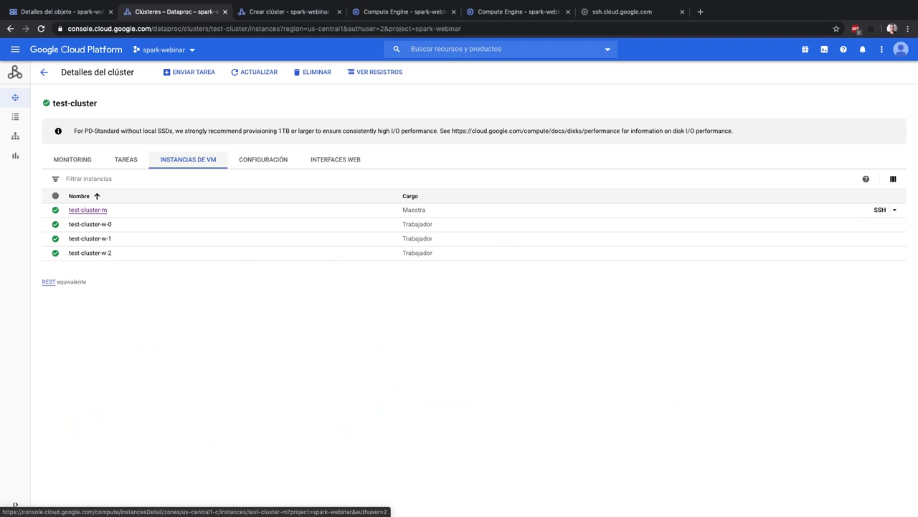
pyautogui.click(87, 210)
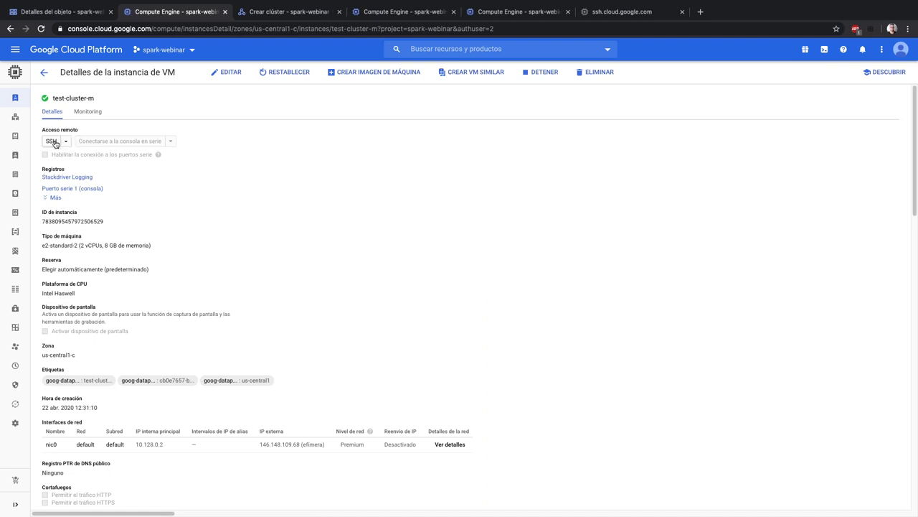
pyautogui.click(54, 142)
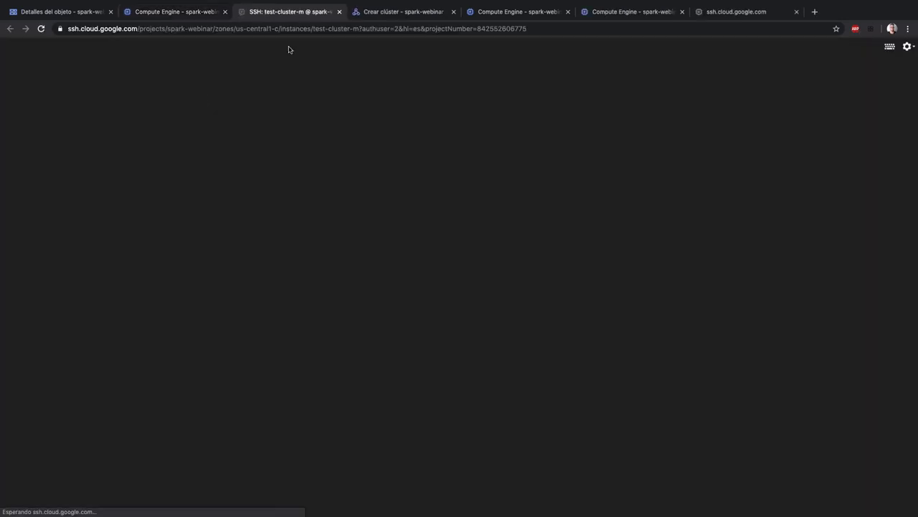
# - Close the old ssh.cloud.google.com page and place the cluster creation page ahead of the new SSH session
pyautogui.click(703, 16)
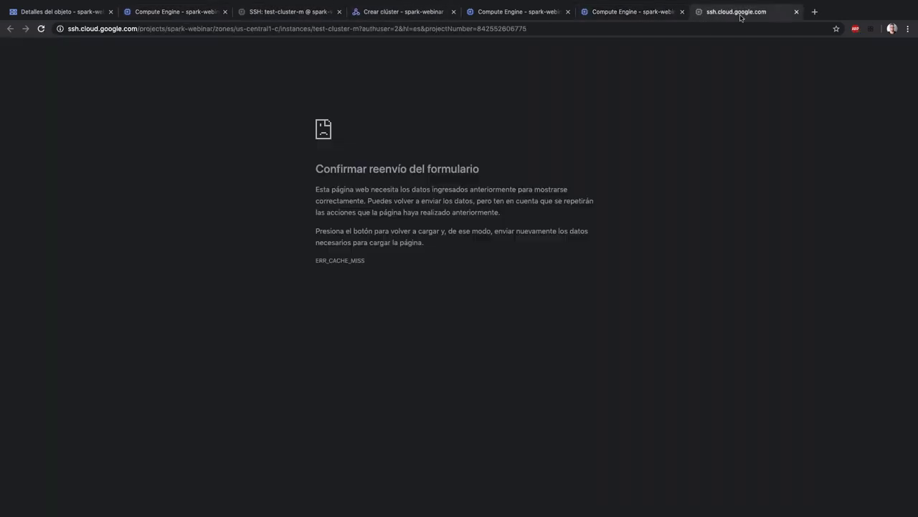
pyautogui.click(795, 12)
pyautogui.click(302, 12)
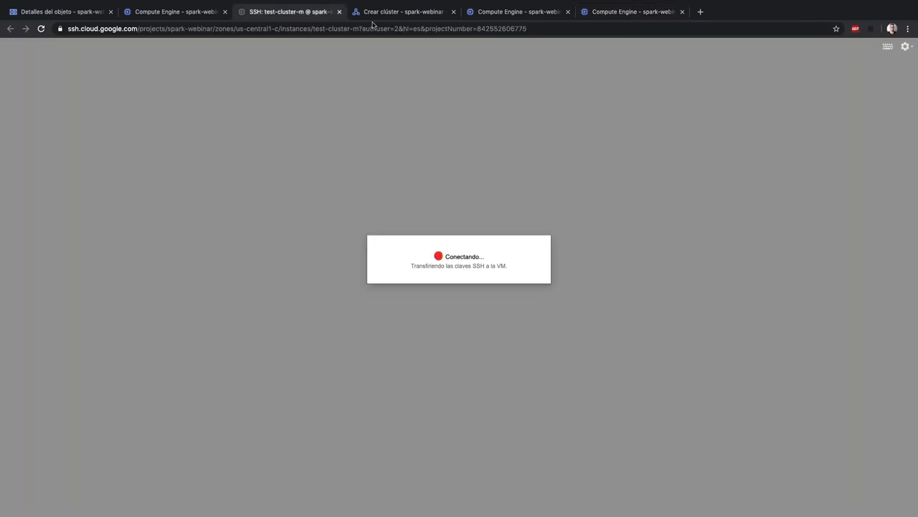
pyautogui.moveTo(398, 13); pyautogui.dragTo(269, 7)
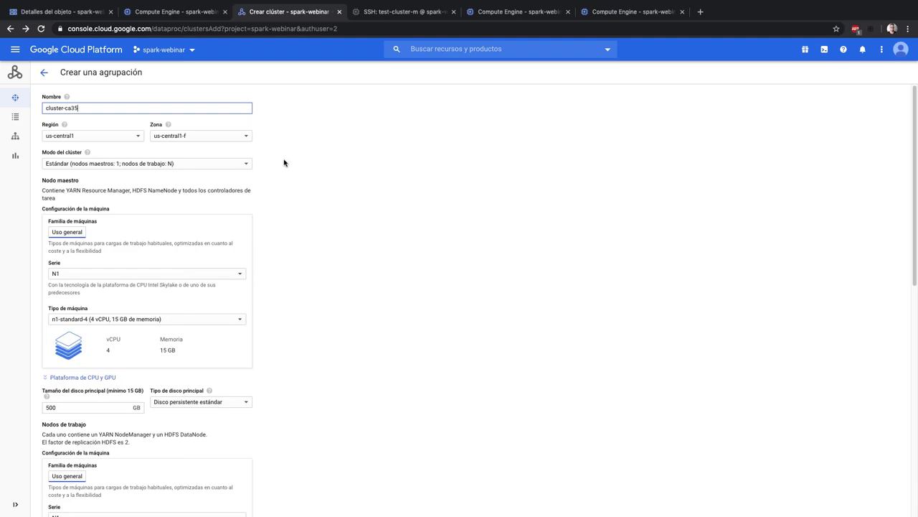
# - Switch to the presentation, go back to the slide on creating the volatile infrastructure, and return to the cluster creation form
pyautogui.hotkey('ctrl', 'Left')
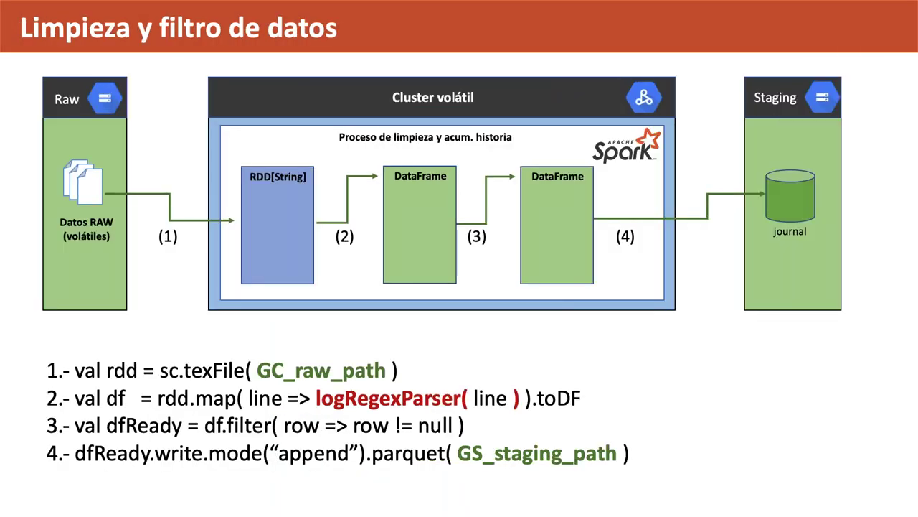
pyautogui.press('Left')
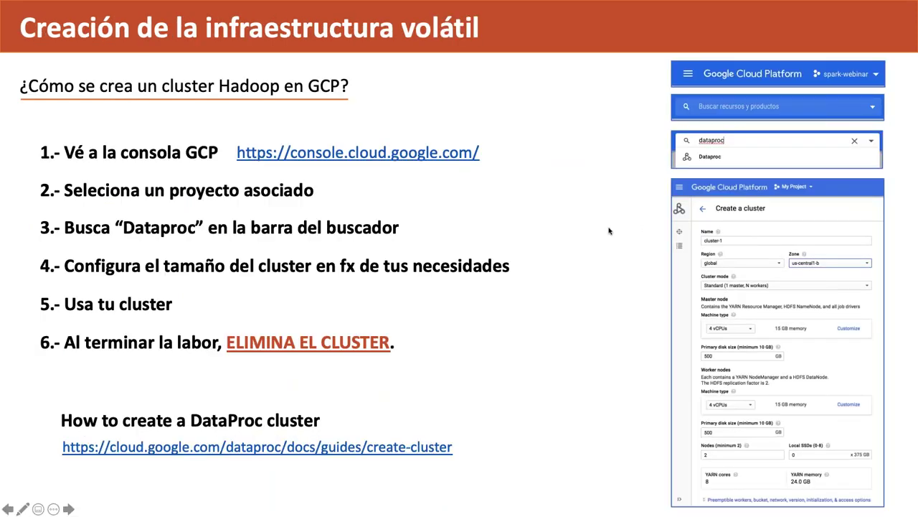
pyautogui.hotkey('ctrl', 'Right')
# - Review the cluster name and the available cluster modes in the new cluster form, keeping the standard mode
pyautogui.moveTo(26, 106)
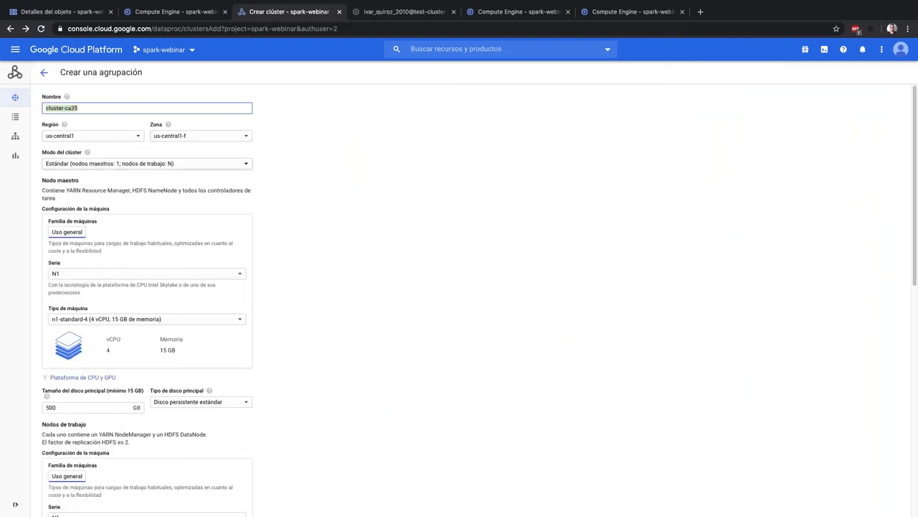
pyautogui.click(143, 164)
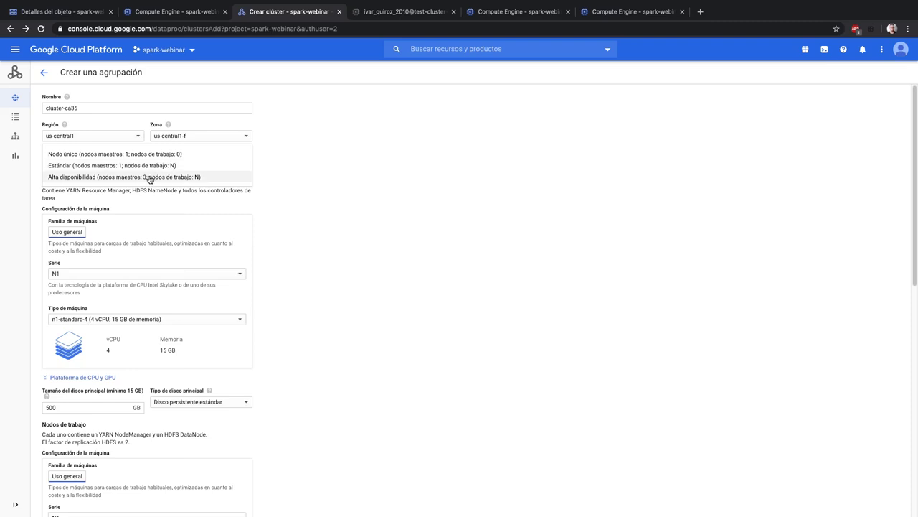
pyautogui.click(275, 197)
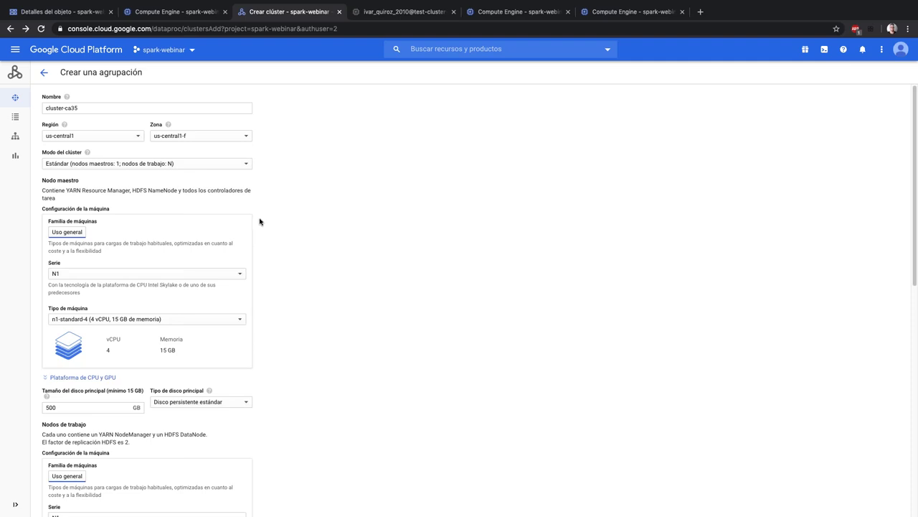
# - Set the master node's series to E2, keeping machine type e2-standard-2 and a standard persistent primary disk
pyautogui.scroll(-1, 260, 221)
pyautogui.click(85, 241)
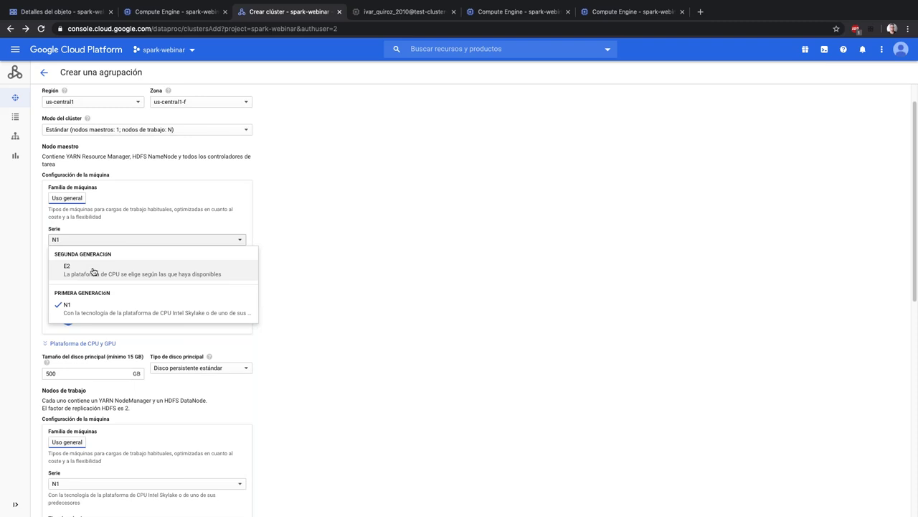
pyautogui.click(92, 271)
pyautogui.click(127, 280)
pyautogui.scroll(-3, 147, 388)
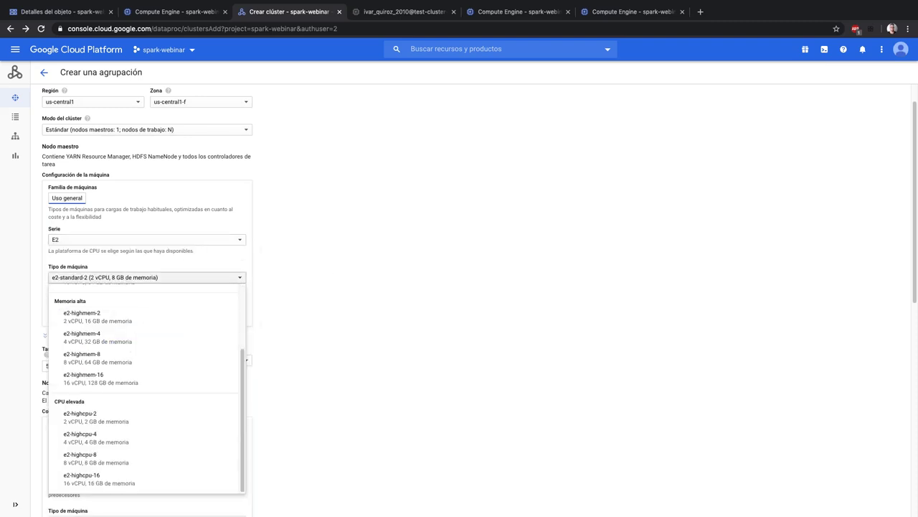
pyautogui.scroll(-3, 144, 287)
pyautogui.scroll(2, 151, 323)
pyautogui.scroll(5, 146, 336)
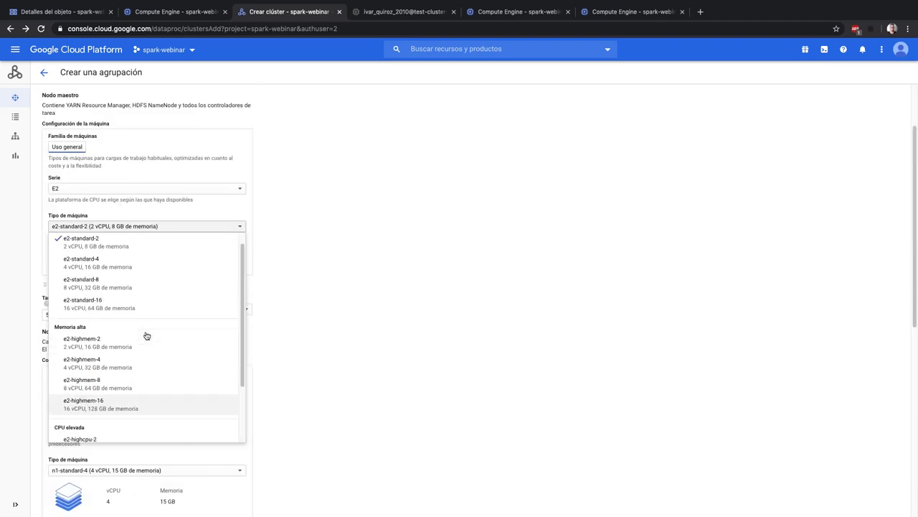
pyautogui.click(287, 269)
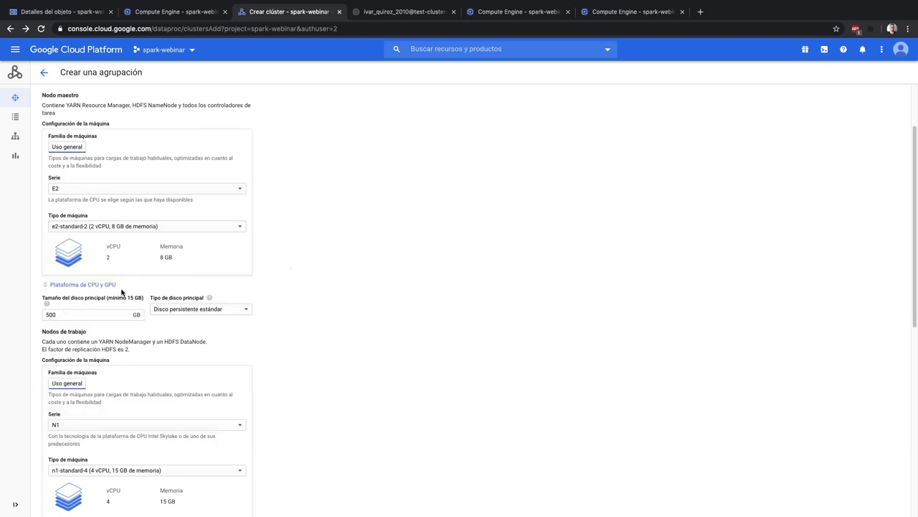
pyautogui.click(174, 309)
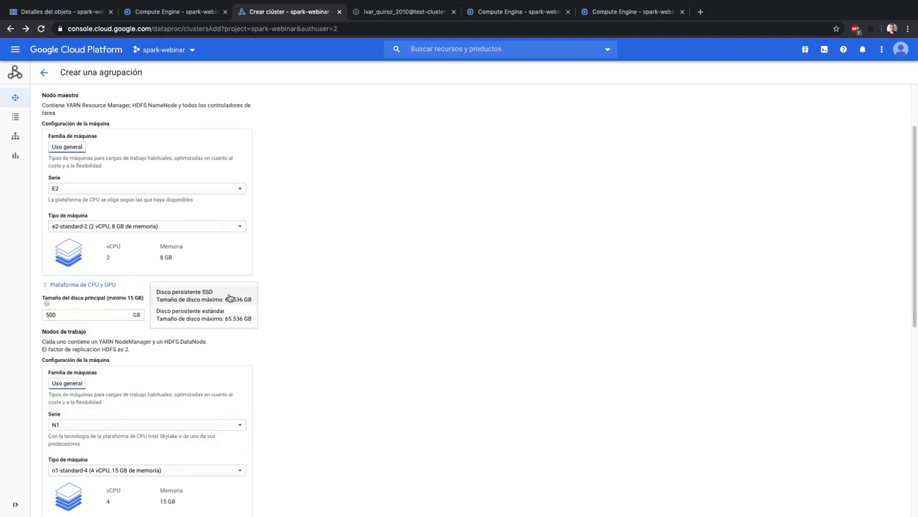
pyautogui.click(239, 315)
# - Set the worker nodes' series to E2, keeping machine type e2-standard-2 and the standard persistent disk type
pyautogui.scroll(-1, 342, 338)
pyautogui.scroll(-4, 341, 341)
pyautogui.click(86, 281)
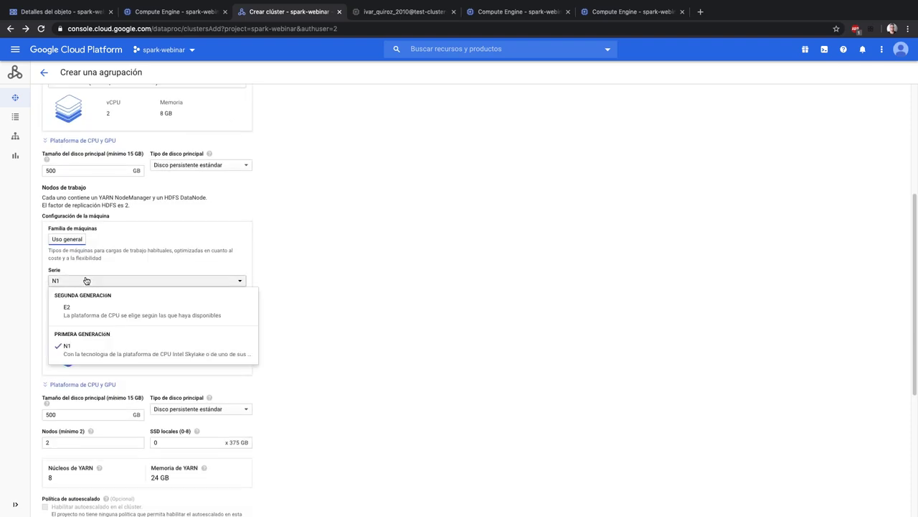
pyautogui.click(89, 310)
pyautogui.click(98, 318)
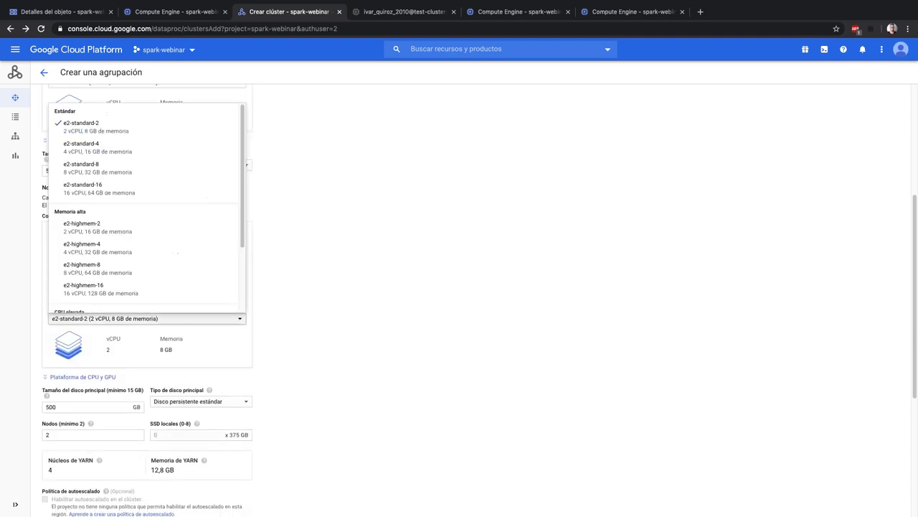
pyautogui.scroll(-8, 119, 290)
pyautogui.scroll(6, 312, 326)
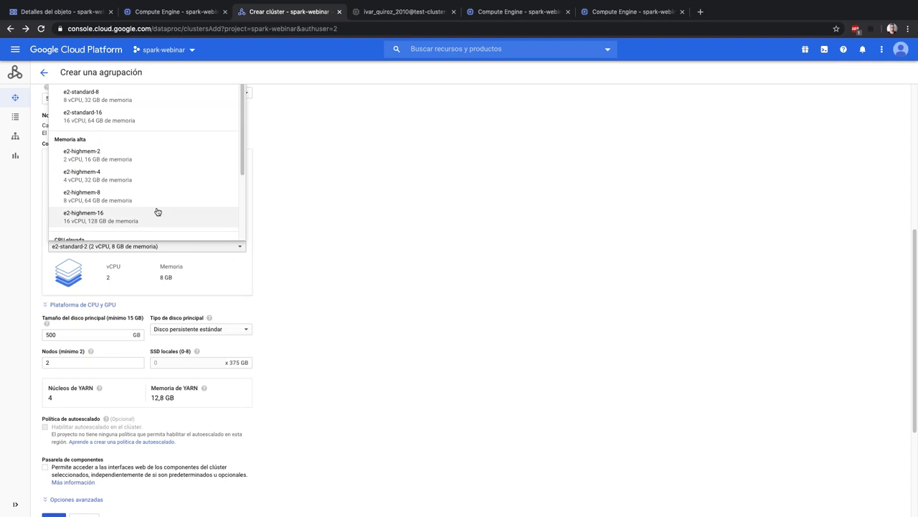
pyautogui.scroll(1, 156, 212)
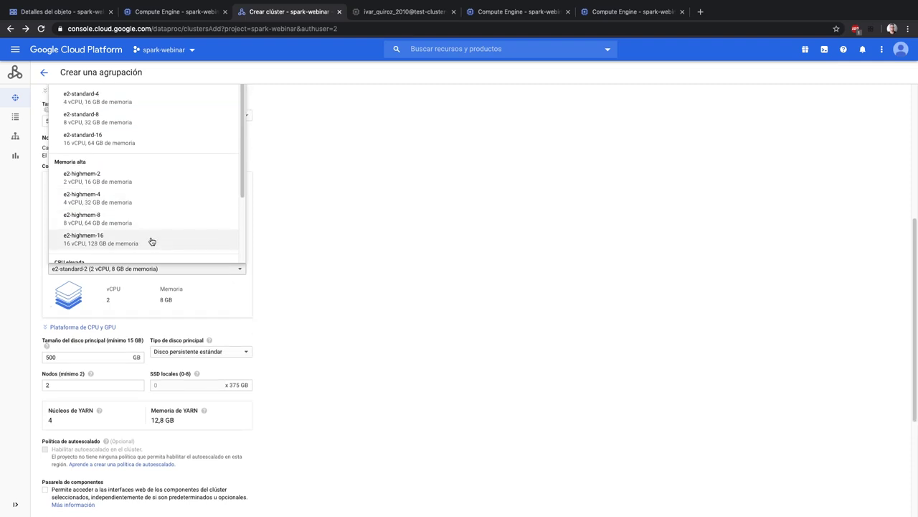
pyautogui.click(364, 334)
pyautogui.scroll(-1, 285, 383)
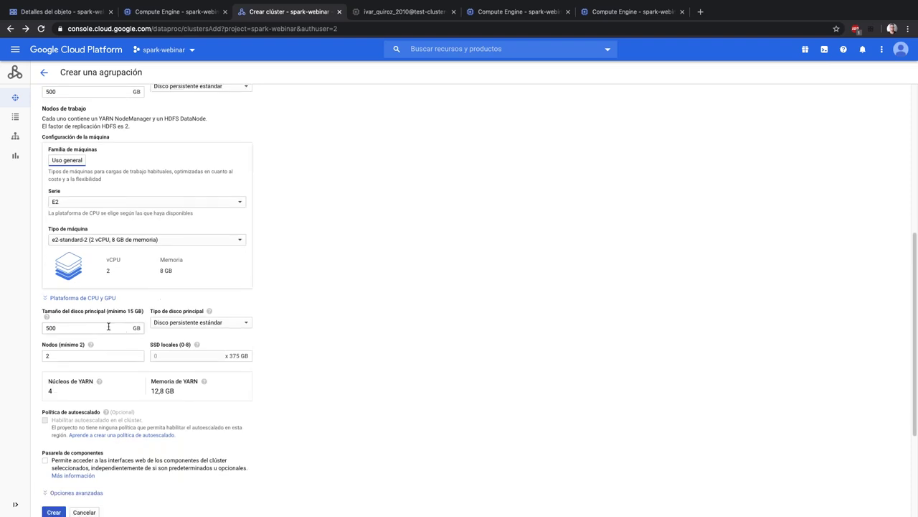
pyautogui.click(210, 327)
pyautogui.click(303, 341)
# - Expand the advanced options of the new cluster form and review them down to the encryption settings
pyautogui.scroll(-5, 300, 342)
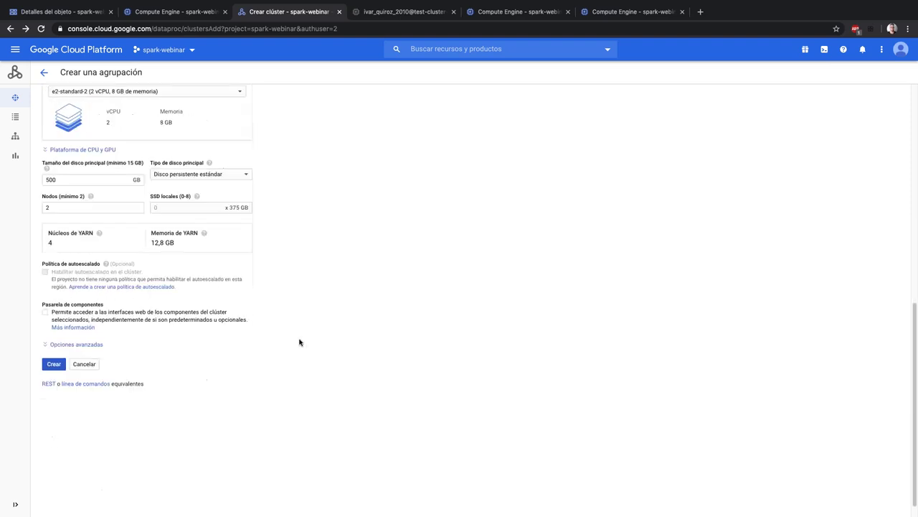
pyautogui.click(47, 345)
pyautogui.scroll(-15, 177, 330)
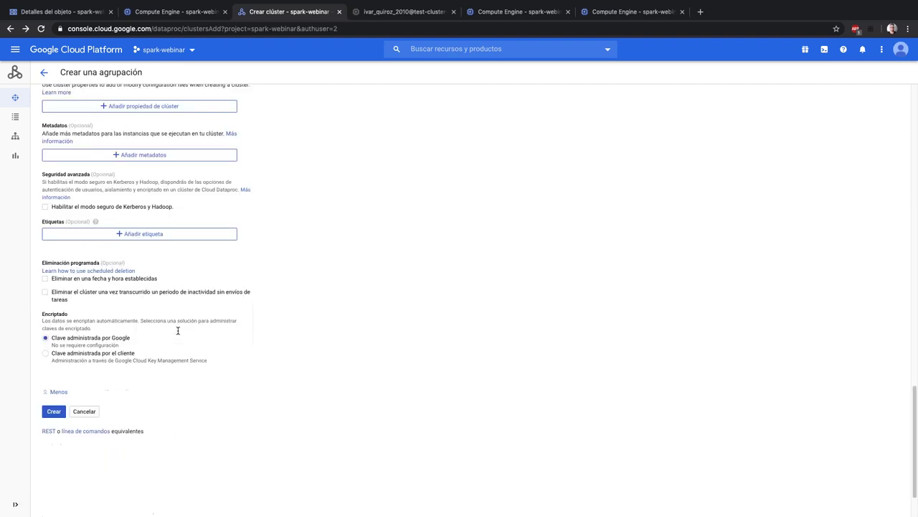
pyautogui.click(59, 380)
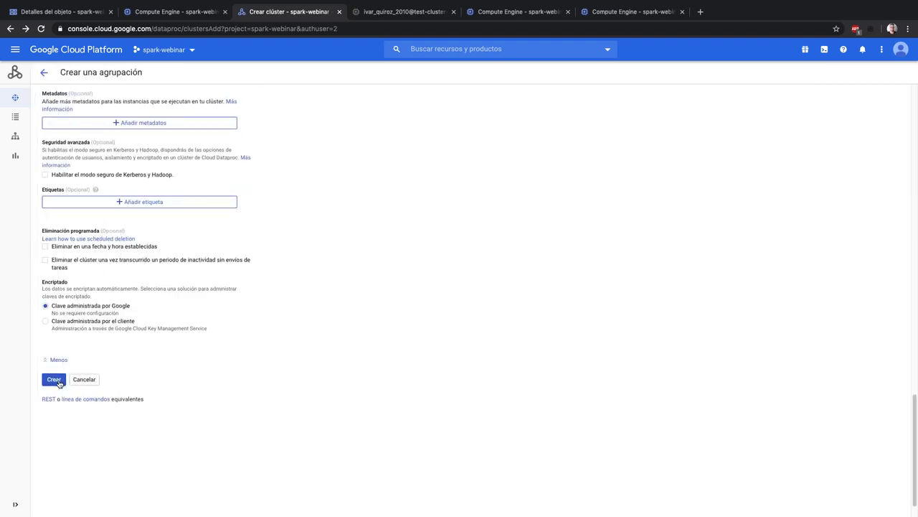
# - Go back from the test-cluster-m instance details to the Dataproc cluster list and select test-cluster there
pyautogui.click(170, 16)
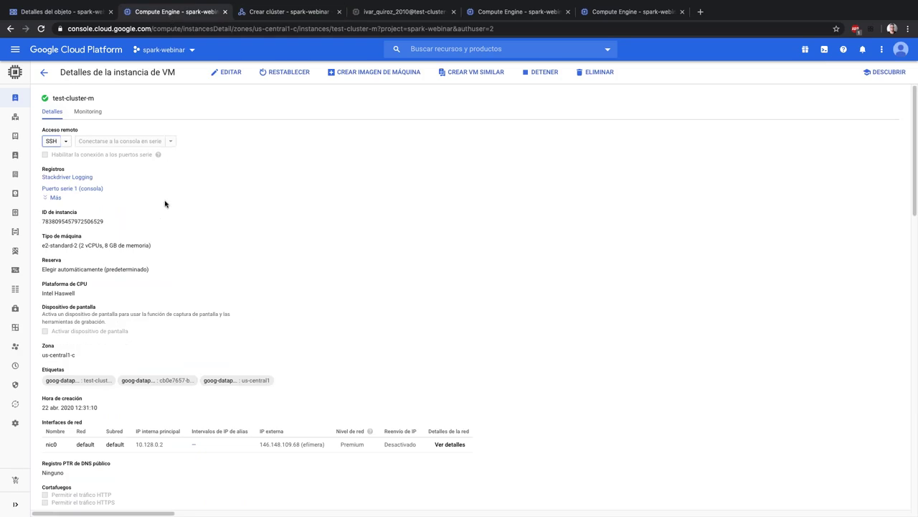
pyautogui.click(43, 75)
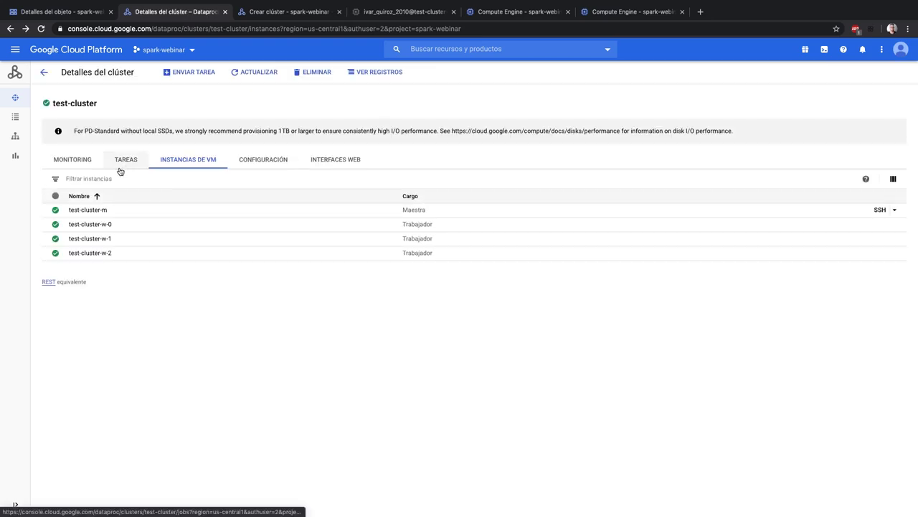
pyautogui.click(41, 74)
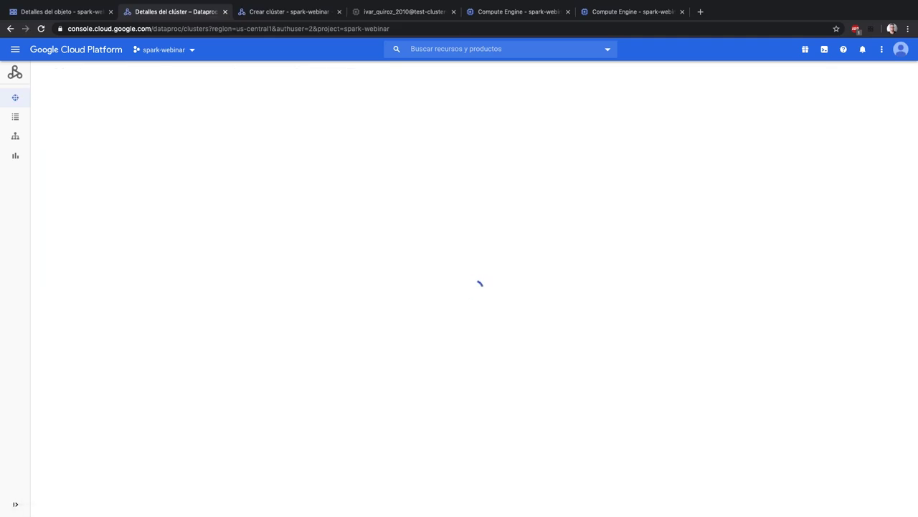
pyautogui.click(295, 13)
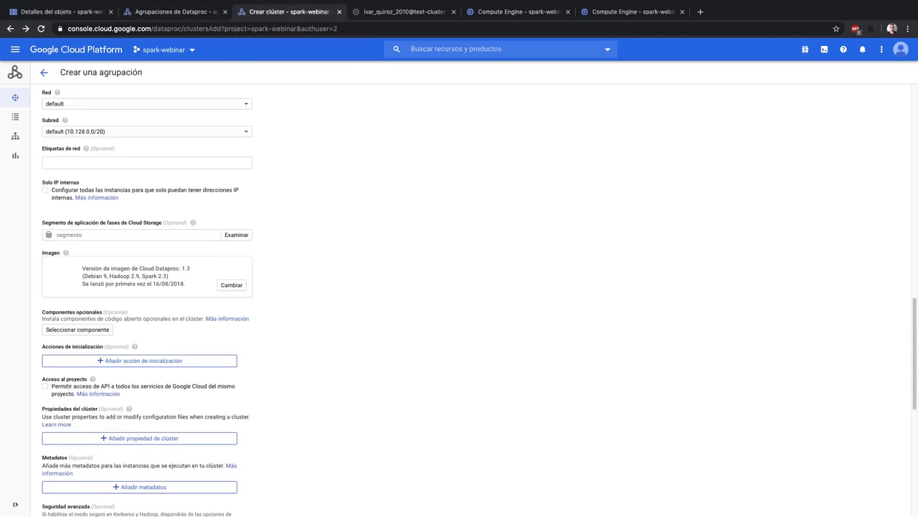
pyautogui.scroll(-10, 67, 344)
pyautogui.moveTo(153, 3)
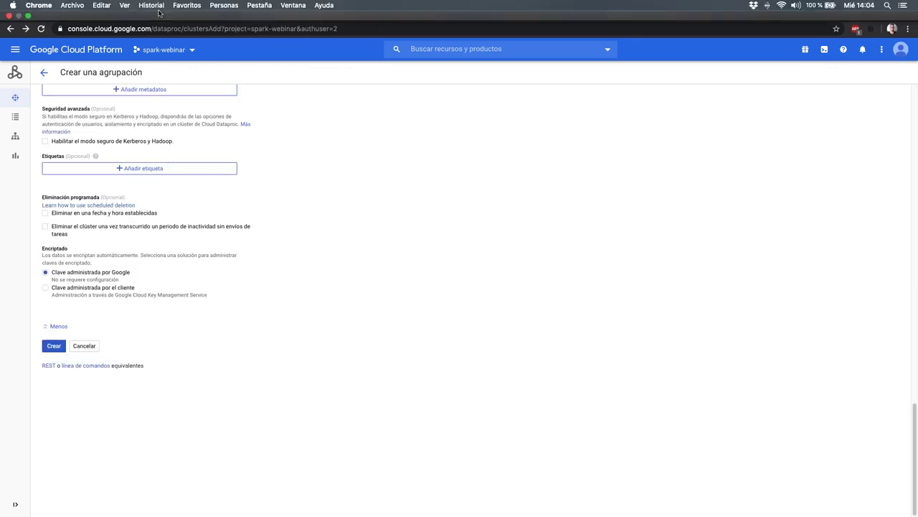
pyautogui.click(165, 33)
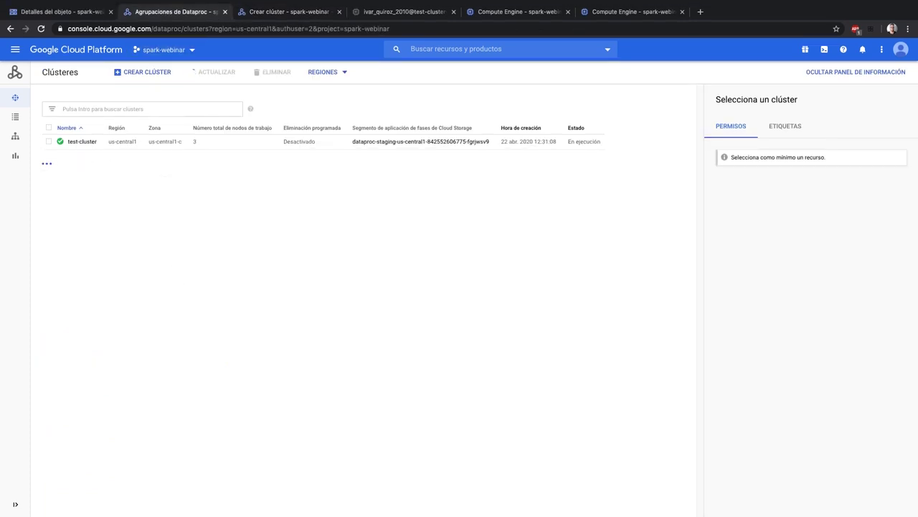
pyautogui.click(48, 142)
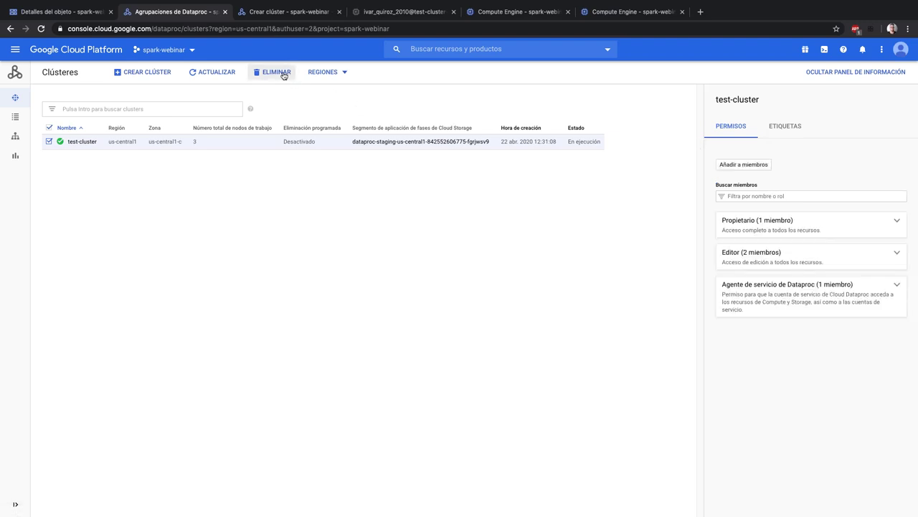
# - Switch to the SSH session on test-cluster-m and list the available commands that start with spark
pyautogui.click(286, 13)
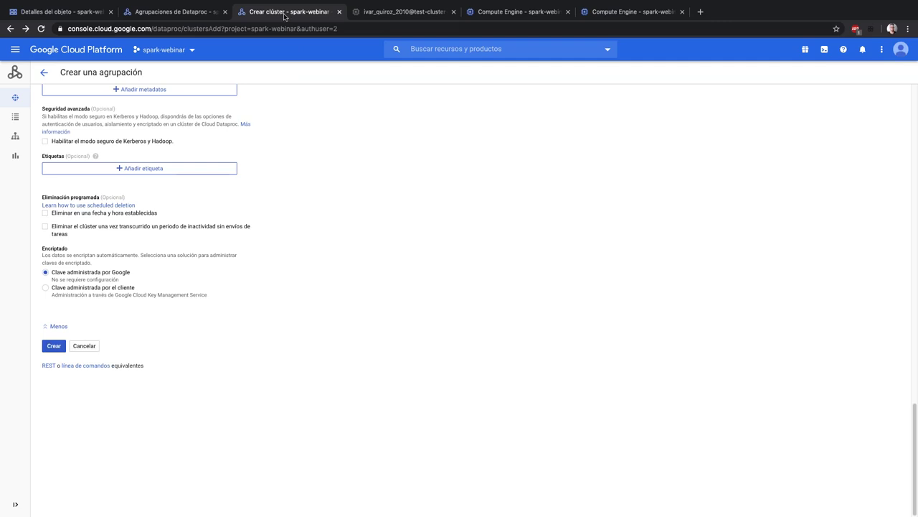
pyautogui.click(390, 14)
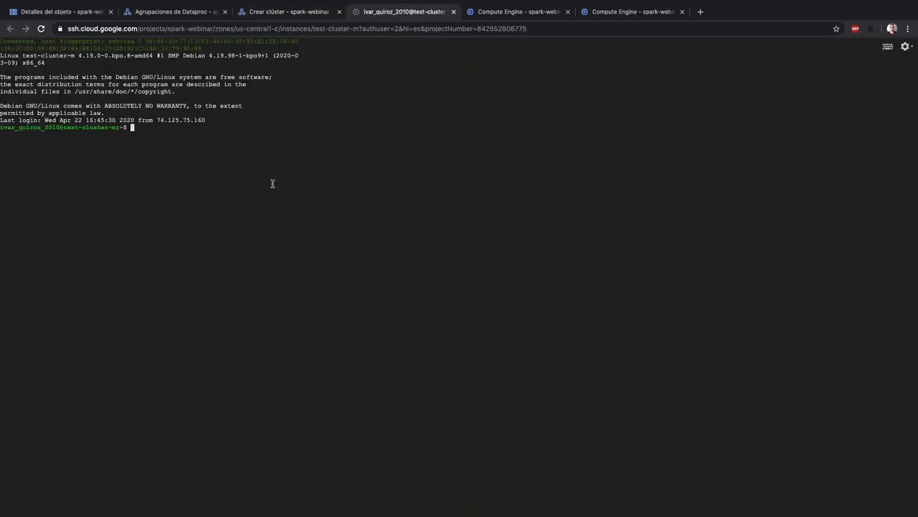
pyautogui.press('Return')
pyautogui.press('Return')
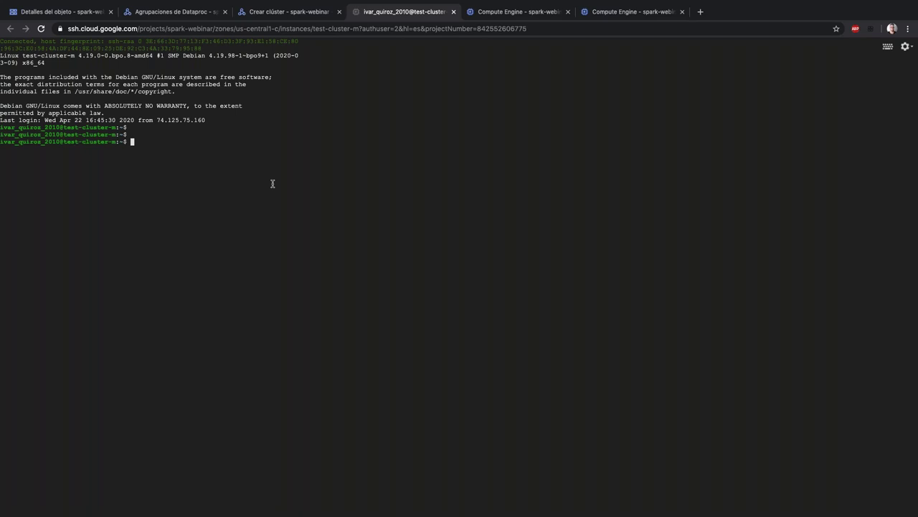
pyautogui.write('spakr')
pyautogui.press('BackSpace')
pyautogui.press('BackSpace')
pyautogui.press('Tab')
pyautogui.press('Tab')
pyautogui.press('Tab')
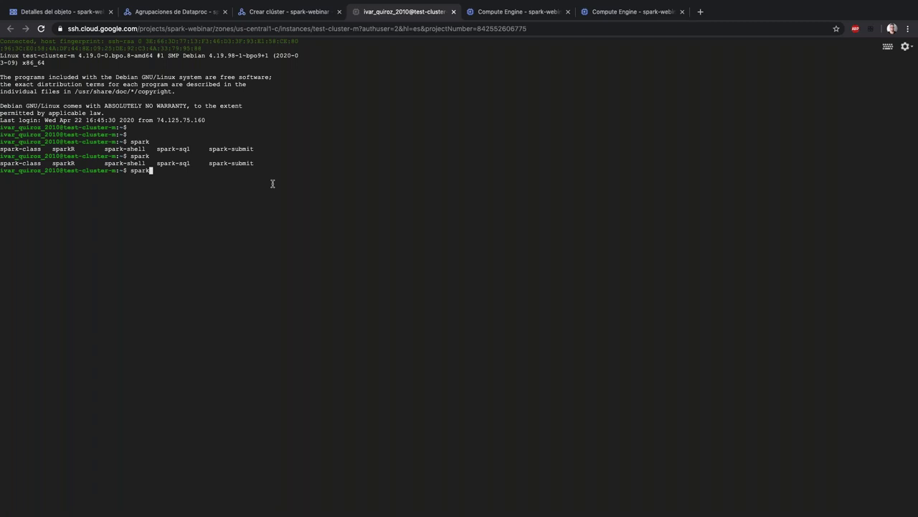
pyautogui.press('BackSpace')
pyautogui.press('BackSpace')
pyautogui.press('BackSpace')
pyautogui.press('BackSpace')
pyautogui.press('BackSpace')
pyautogui.write('pyspark')
pyautogui.press('BackSpace')
pyautogui.press('BackSpace')
pyautogui.press('BackSpace')
pyautogui.press('BackSpace')
pyautogui.press('BackSpace')
pyautogui.press('BackSpace')
pyautogui.press('BackSpace')
pyautogui.press('BackSpace')
pyautogui.press('Return')
pyautogui.press('Return')
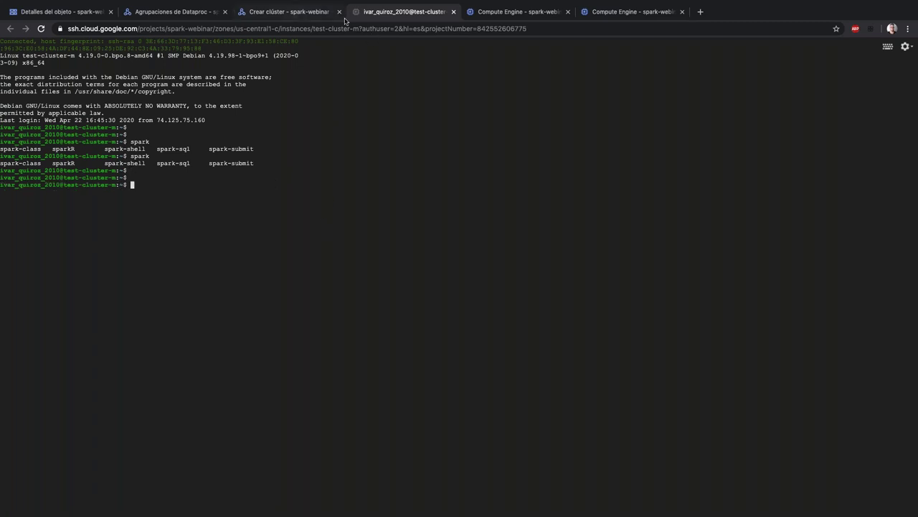
# - Review the test-cluster-m instance details and close the two redundant Compute Engine pages
pyautogui.click(511, 16)
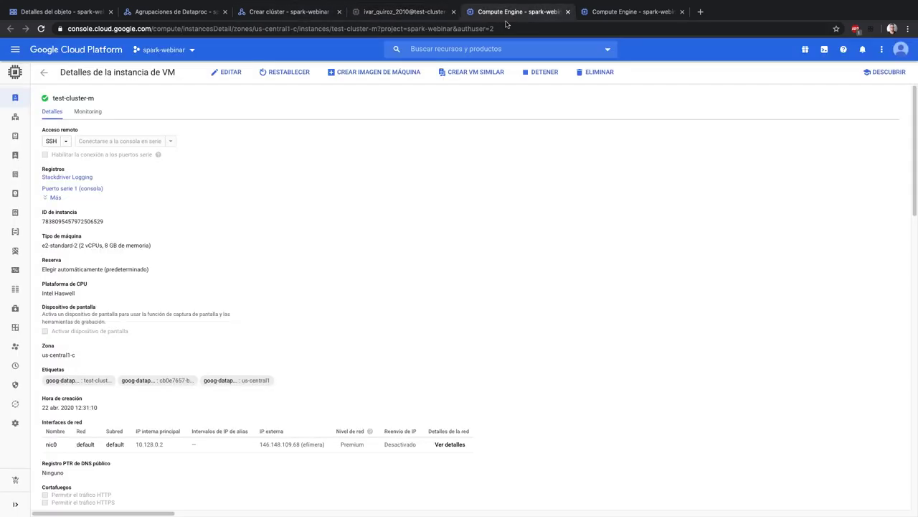
pyautogui.scroll(-10, 386, 271)
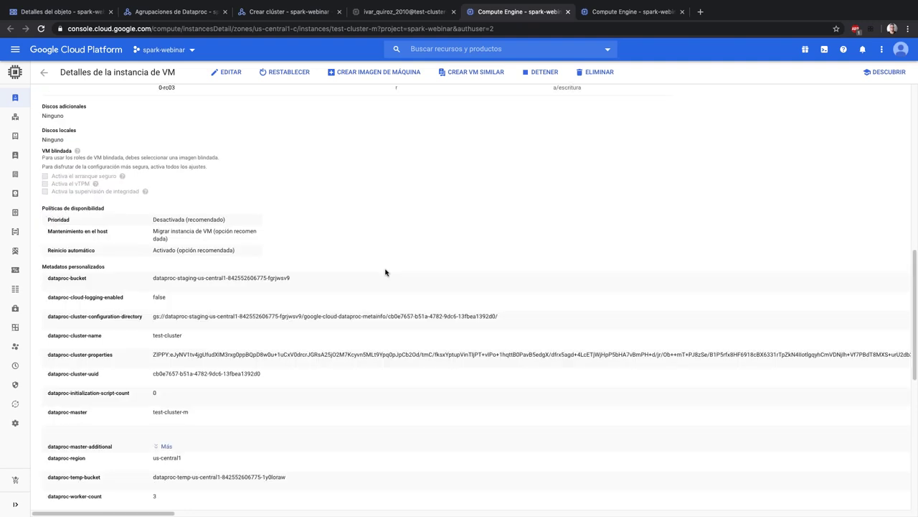
pyautogui.scroll(10, 386, 271)
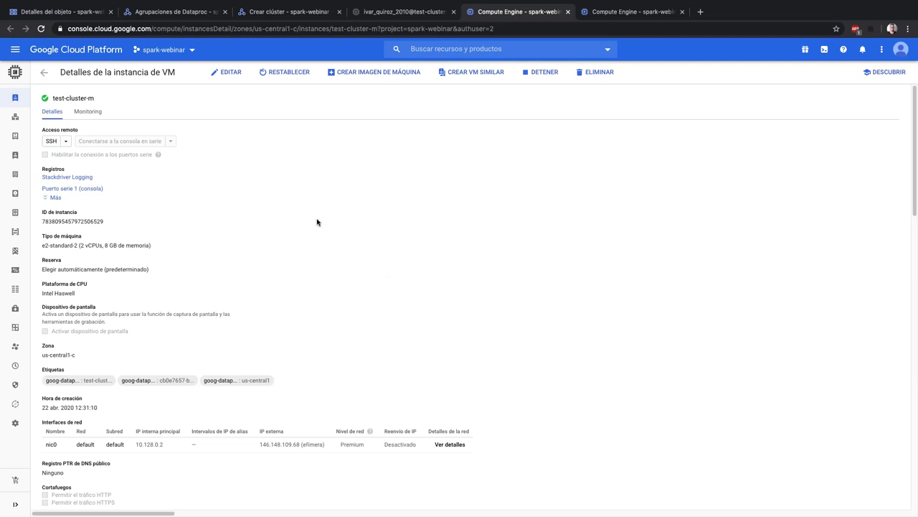
pyautogui.click(567, 12)
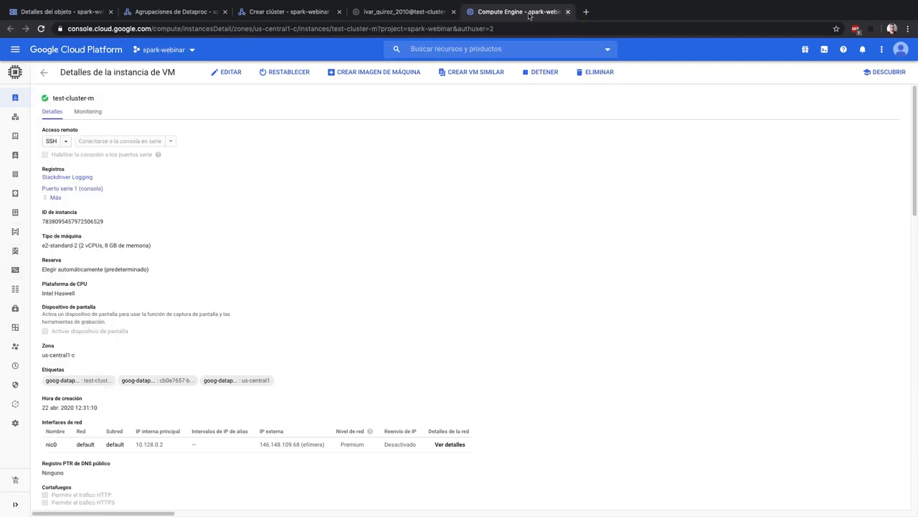
pyautogui.click(567, 12)
# - Return to the SSH session on test-cluster-m and launch spark-shell
pyautogui.click(301, 16)
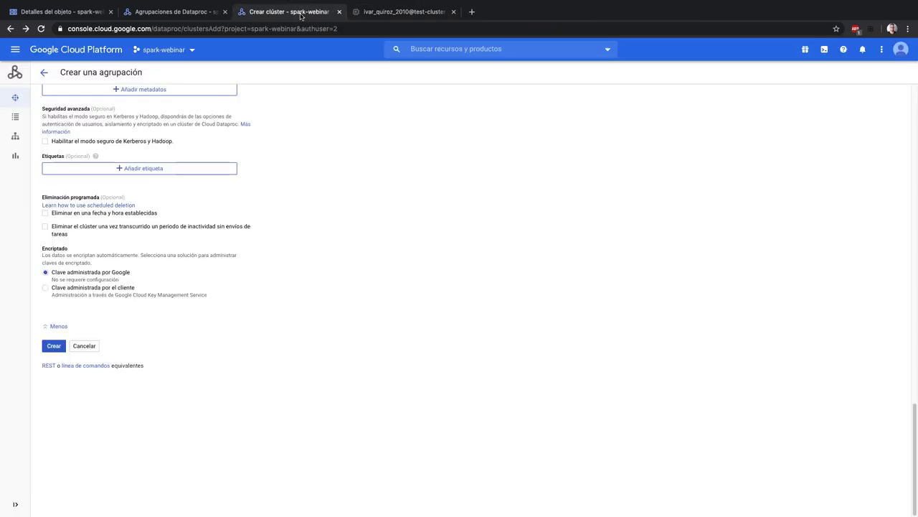
pyautogui.click(402, 11)
pyautogui.click(258, 16)
pyautogui.click(179, 11)
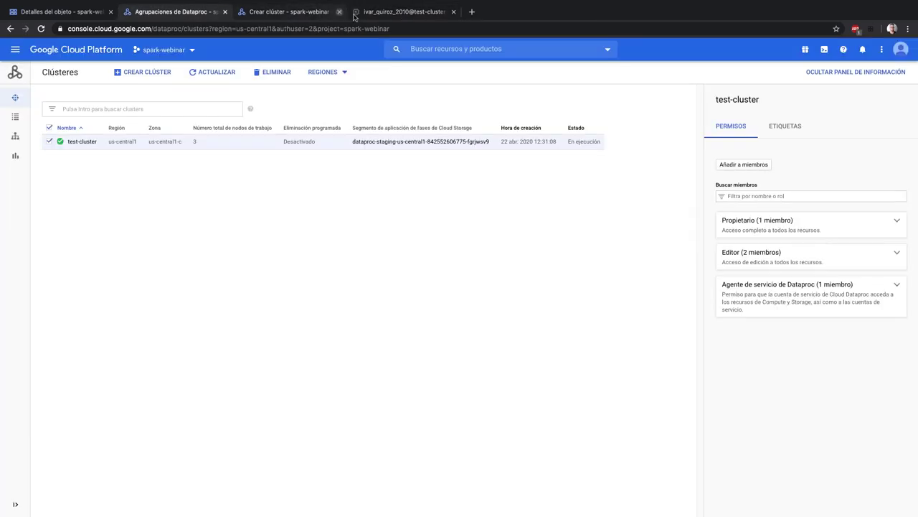
pyautogui.click(391, 12)
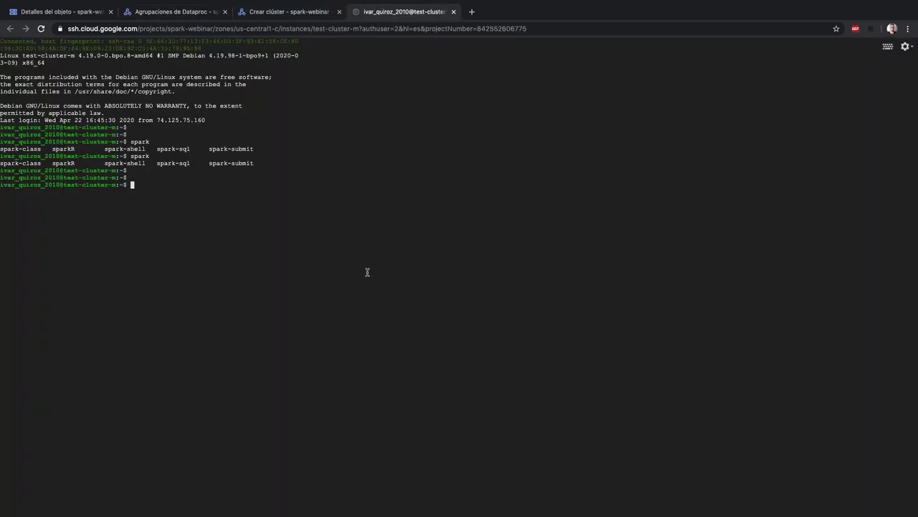
pyautogui.write('spark-shell')
pyautogui.press('Return')
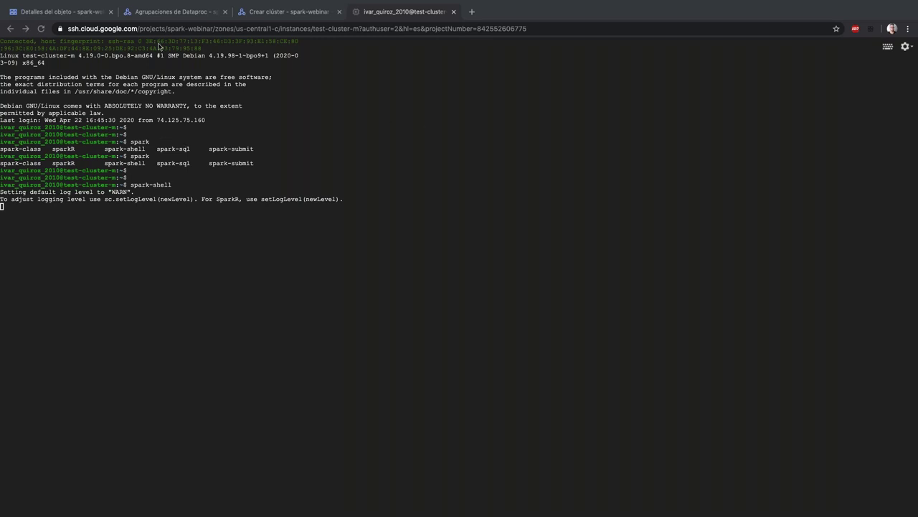
# - Switch to the Storage details of apache_logs.txt and select the object's gs:// URI
pyautogui.click(159, 13)
pyautogui.click(100, 13)
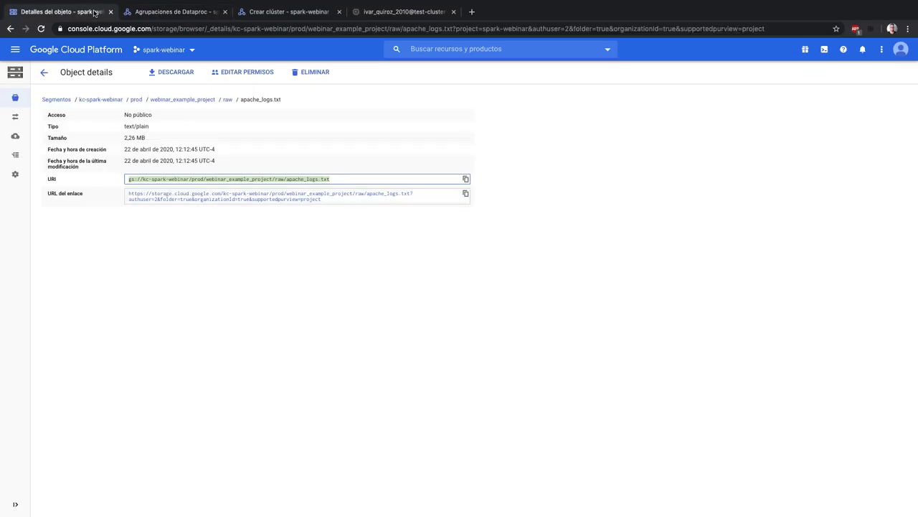
pyautogui.click(324, 180)
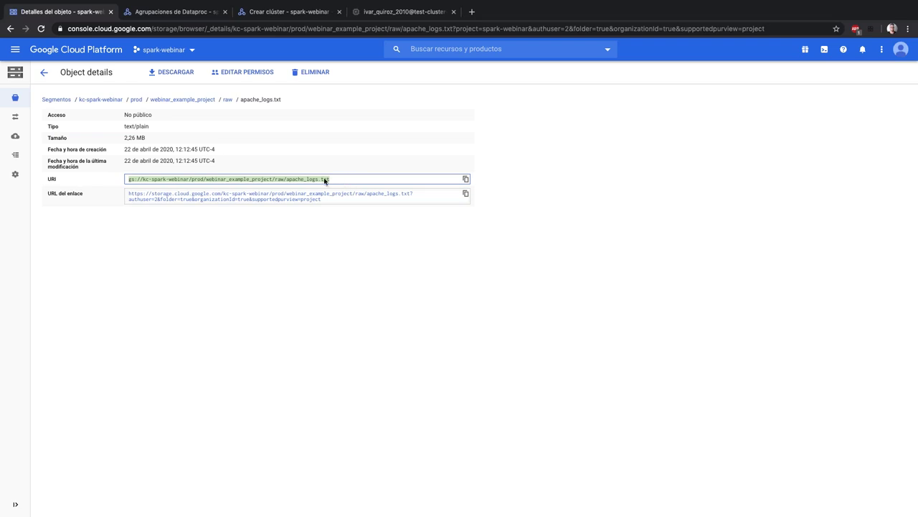
# - Return to the spark-shell session and define file as the string "gs://kc-spark-webinar/prod/webinar_example_project/raw/apache_logs.txt"
pyautogui.click(281, 16)
pyautogui.click(365, 12)
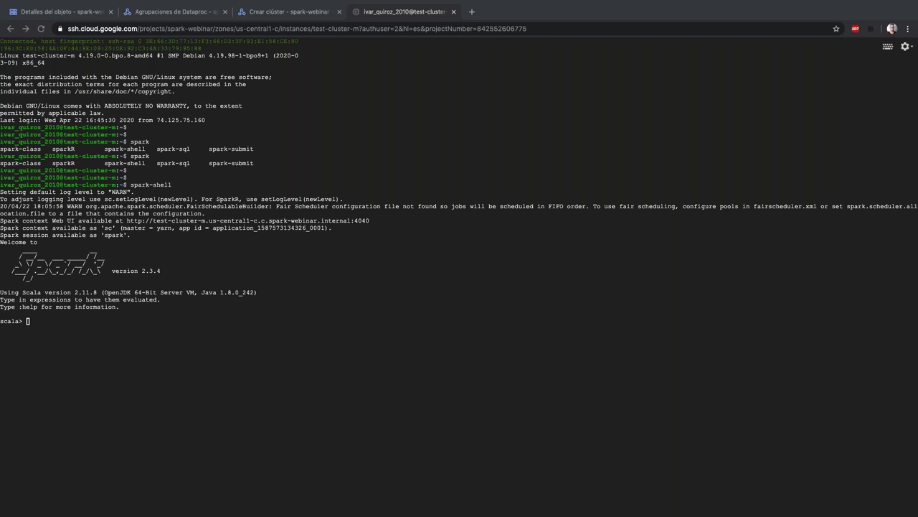
pyautogui.click(175, 363)
pyautogui.write('val file = "gs://kc-spark-webinar/prod/webinar_example_project/raw/apache_logs.txt"')
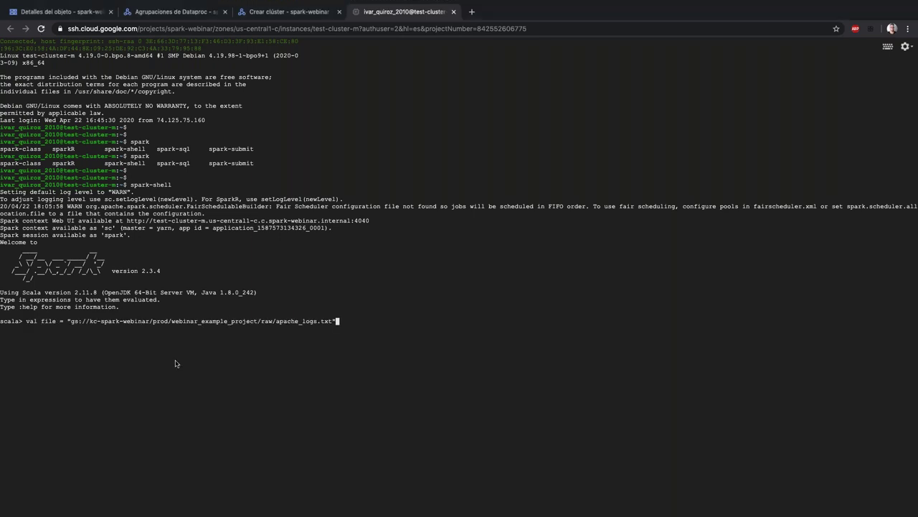
pyautogui.press('Return')
pyautogui.doubleClick(33, 329)
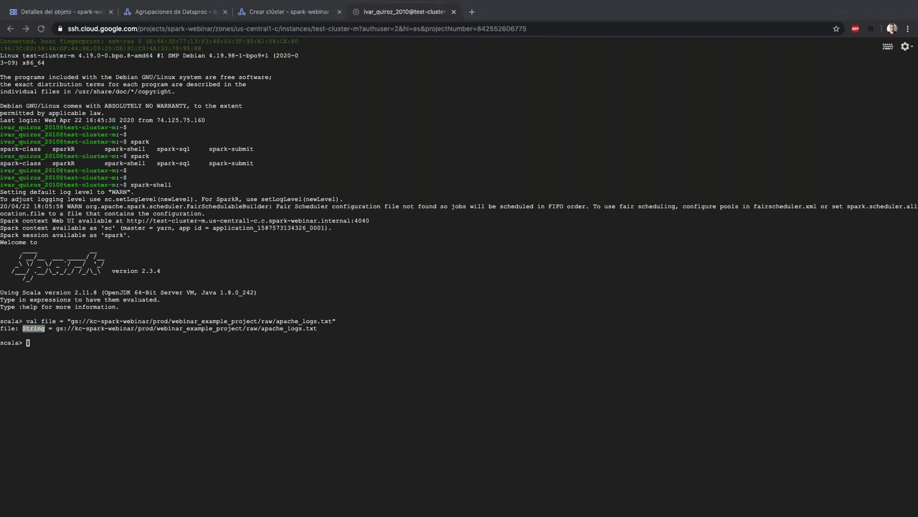
# - Import spark.implicits._ in spark-shell
pyautogui.click(376, 368)
pyautogui.write('import spark.implicits._')
pyautogui.press('Return')
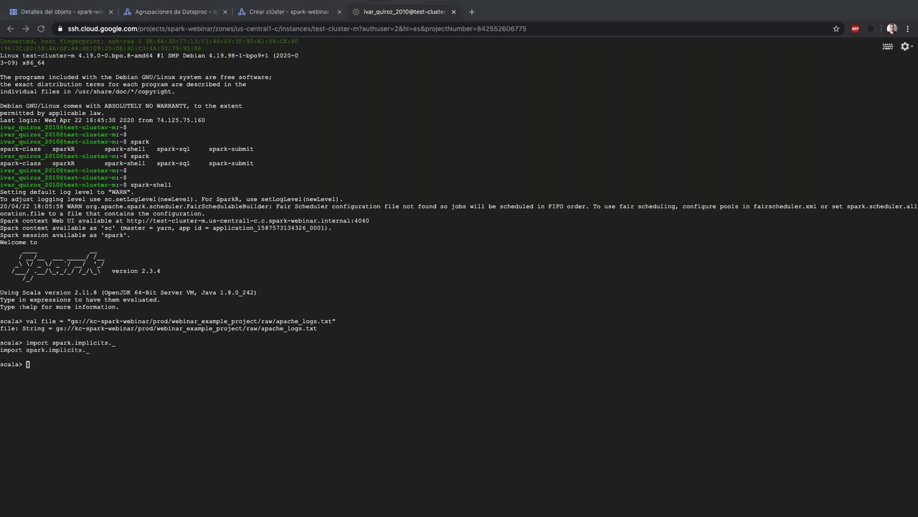
# - Define rdd as sc.textFile( file ) and review the returned RDD's source path and type
pyautogui.click(308, 423)
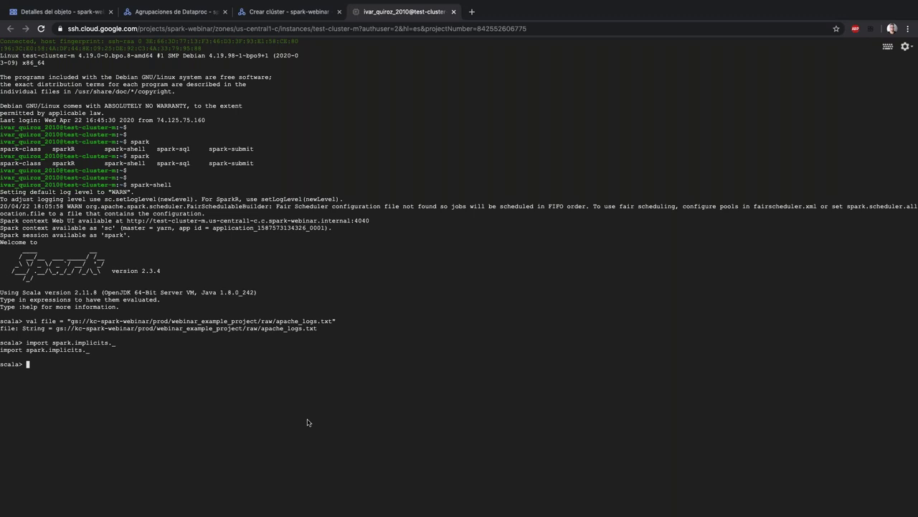
pyautogui.write('val rdd = sc.textFile( file )')
pyautogui.doubleClick(11, 364)
pyautogui.moveTo(68, 316); pyautogui.dragTo(215, 371)
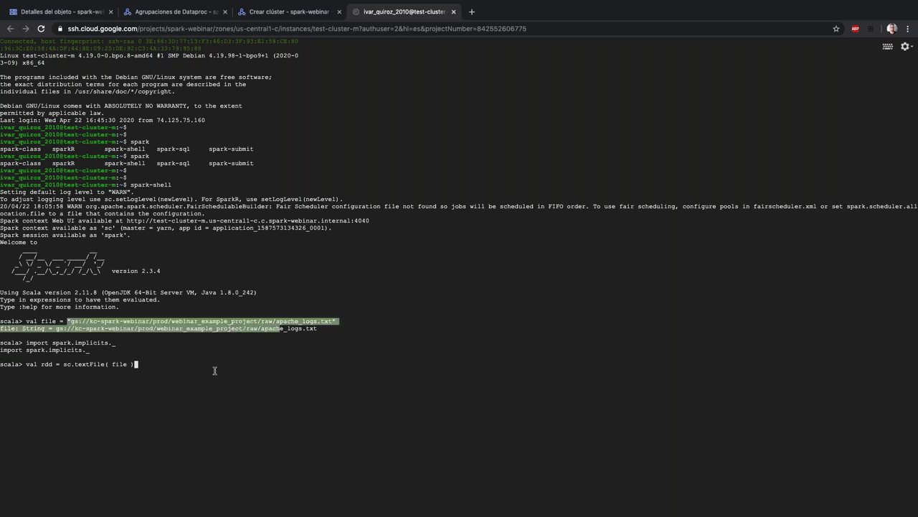
pyautogui.click(65, 364)
pyautogui.moveTo(65, 364); pyautogui.dragTo(100, 373)
pyautogui.doubleClick(92, 367)
pyautogui.doubleClick(120, 365)
pyautogui.doubleClick(46, 365)
pyautogui.click(170, 365)
pyautogui.press('Return')
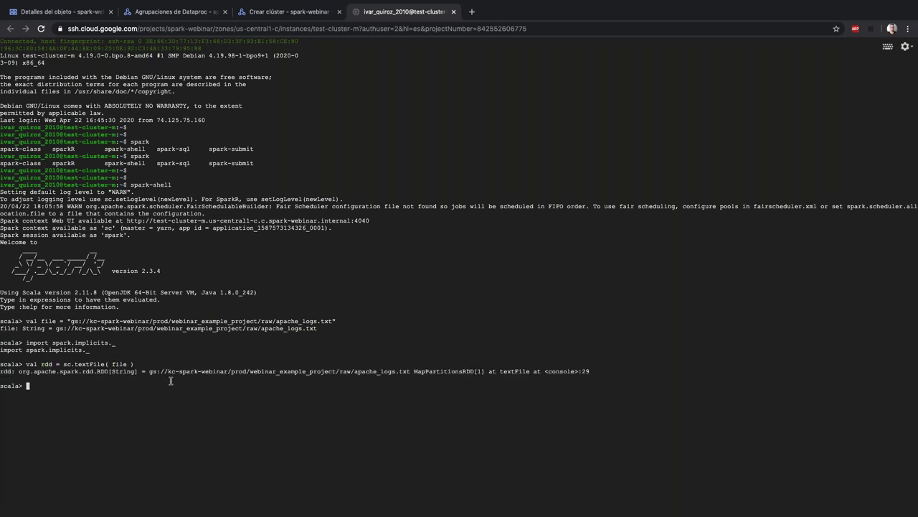
pyautogui.doubleClick(153, 371)
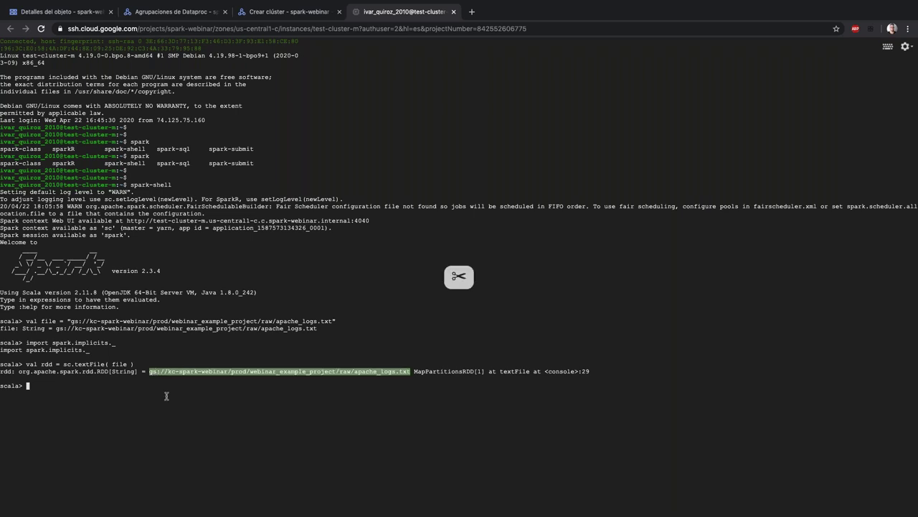
pyautogui.doubleClick(458, 372)
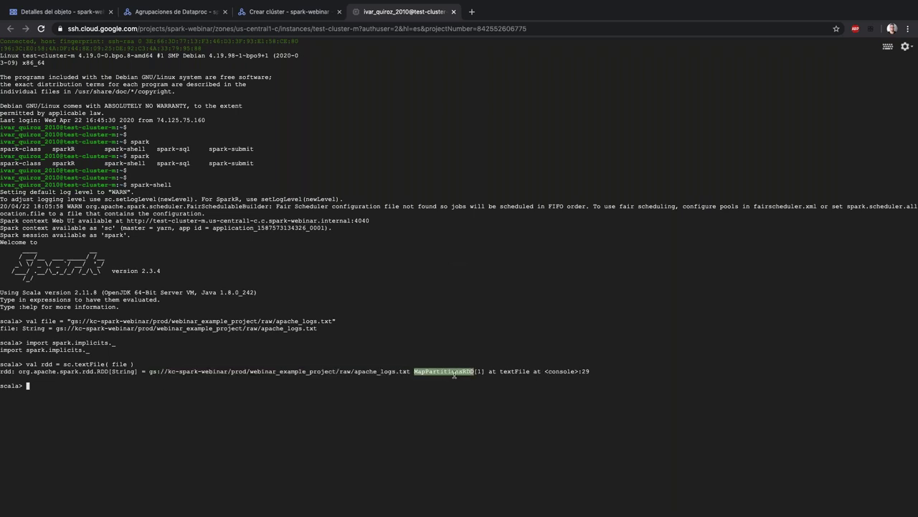
pyautogui.doubleClick(518, 372)
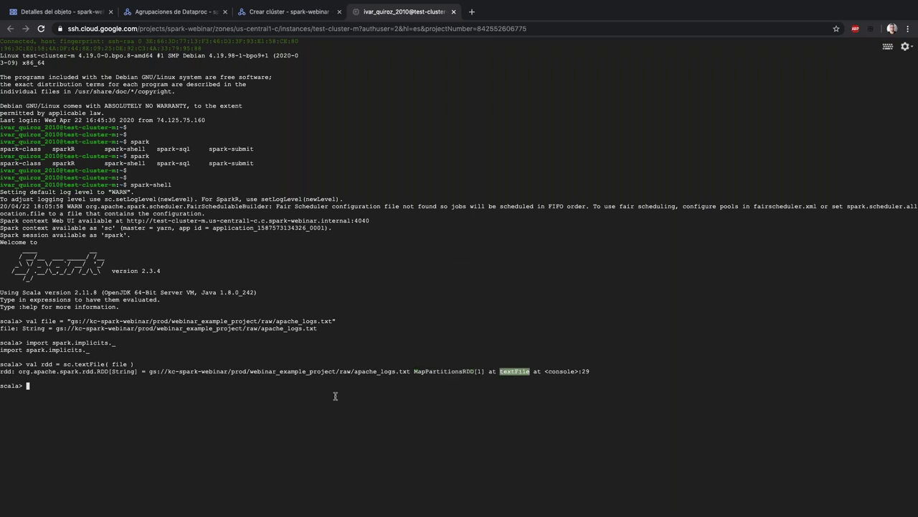
# - Run rdd.first.foreach( line => println( line ) ) on the loaded log file
pyautogui.click(87, 392)
pyautogui.write('rdd.fir')
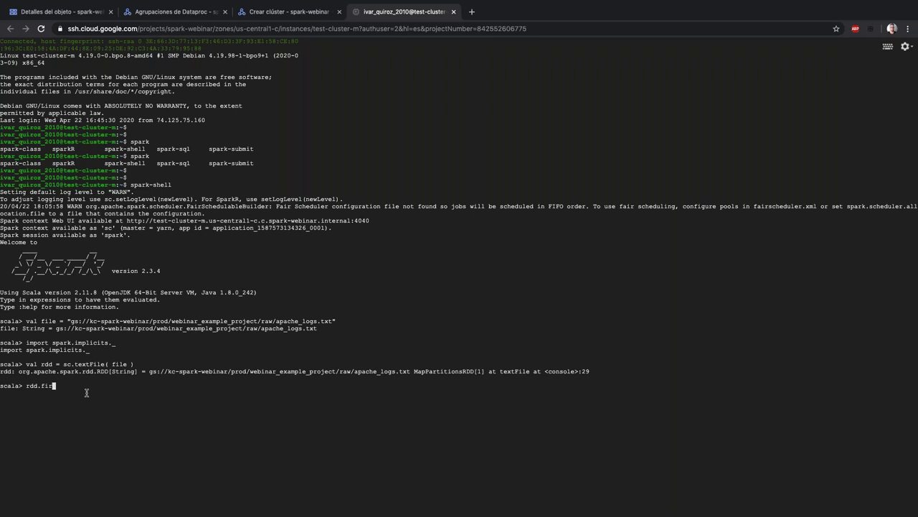
pyautogui.write('st')
pyautogui.write('.foreach( )')
pyautogui.press('Left')
pyautogui.write('libe ')
pyautogui.write('=>')
pyautogui.press('Left')
pyautogui.press('Left')
pyautogui.press('Left')
pyautogui.press('Left')
pyautogui.press('Left')
pyautogui.press('BackSpace')
pyautogui.write('n')
pyautogui.press('Right')
pyautogui.press('Right')
pyautogui.press('Right')
pyautogui.press('Right')
pyautogui.press('Right')
pyautogui.press('Right')
pyautogui.press('Left')
pyautogui.write('println( line )')
pyautogui.press('Return')
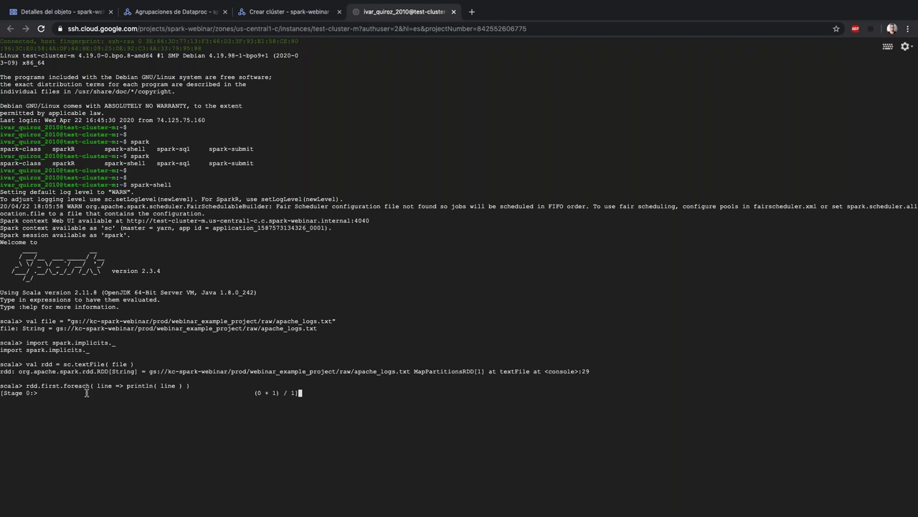
# - Examine the printed output of the foreach call against the command that produced it
pyautogui.scroll(15, 58, 354)
pyautogui.scroll(20, 58, 355)
pyautogui.scroll(-1, 28, 359)
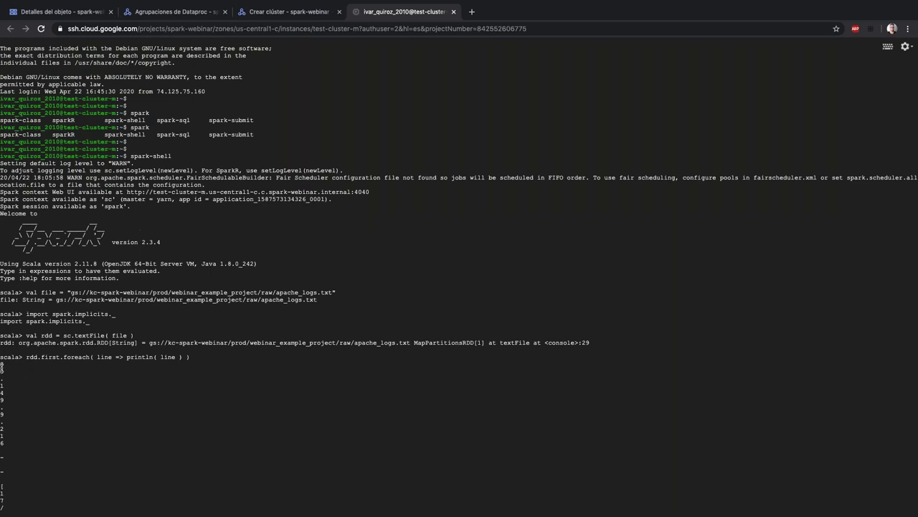
pyautogui.moveTo(1, 364); pyautogui.dragTo(57, 495)
pyautogui.scroll(-10, 74, 471)
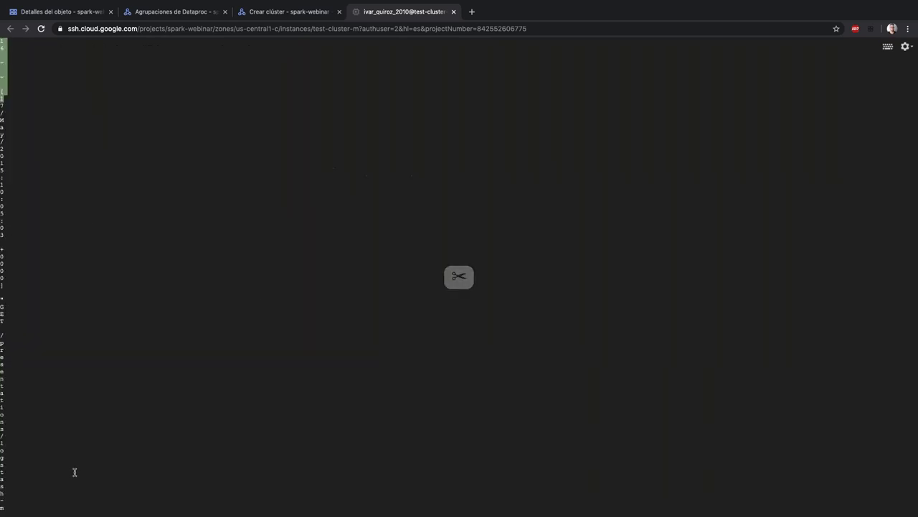
pyautogui.scroll(10, 74, 471)
pyautogui.doubleClick(105, 385)
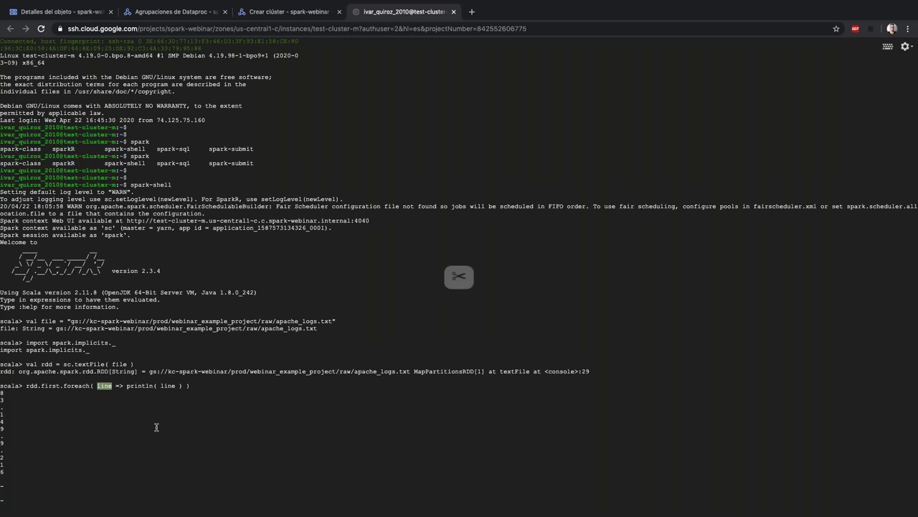
pyautogui.doubleClick(69, 386)
pyautogui.click(50, 411)
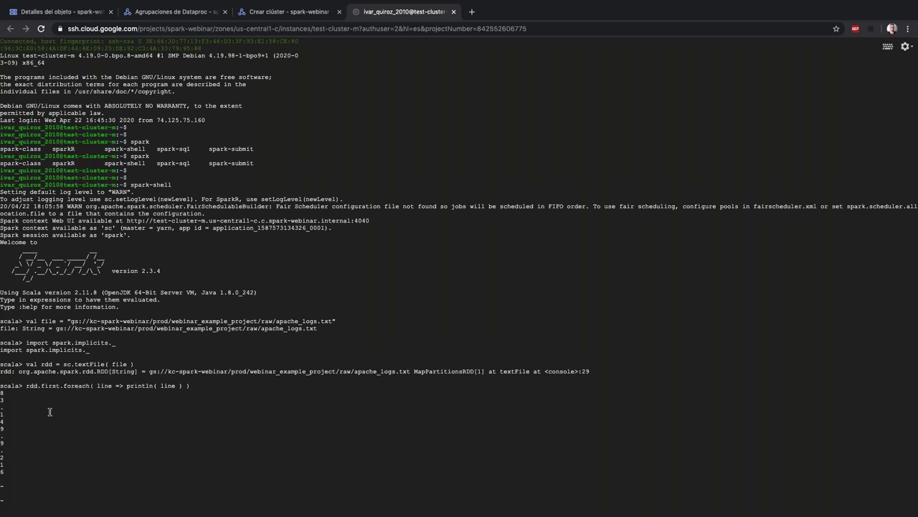
pyautogui.scroll(-1, 87, 409)
pyautogui.scroll(-15, 87, 409)
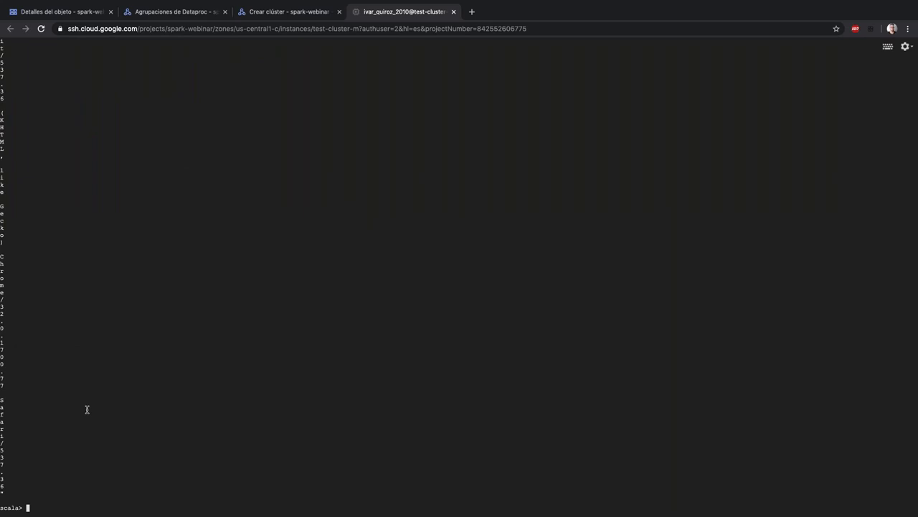
pyautogui.press('Up')
pyautogui.press('Left')
pyautogui.press('Left')
pyautogui.press('Left')
pyautogui.press('Left')
pyautogui.press('Left')
pyautogui.press('Left')
pyautogui.press('Left')
pyautogui.press('Left')
pyautogui.press('Left')
pyautogui.press('Left')
pyautogui.press('Left')
pyautogui.press('Left')
pyautogui.press('Left')
pyautogui.press('Left')
pyautogui.press('Left')
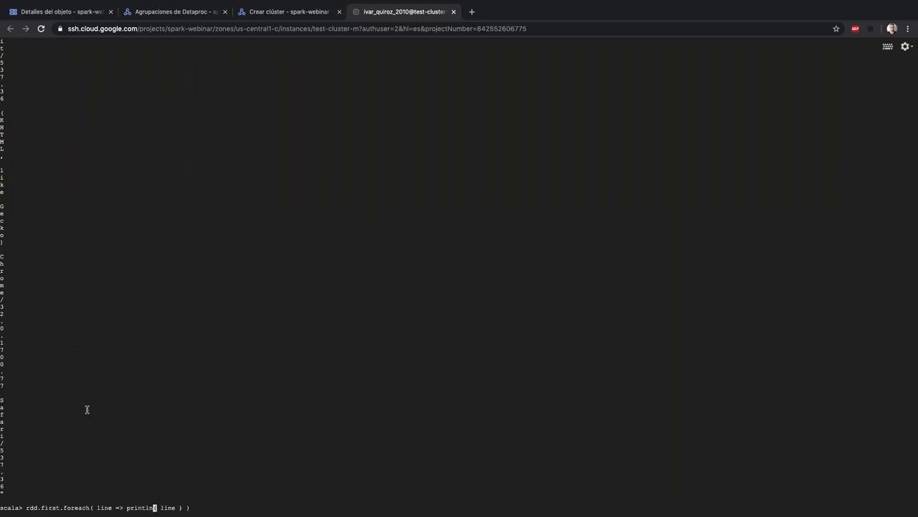
pyautogui.press('Left')
pyautogui.press('Left')
pyautogui.press('Left')
pyautogui.press('Left')
pyautogui.press('Left')
pyautogui.press('Down')
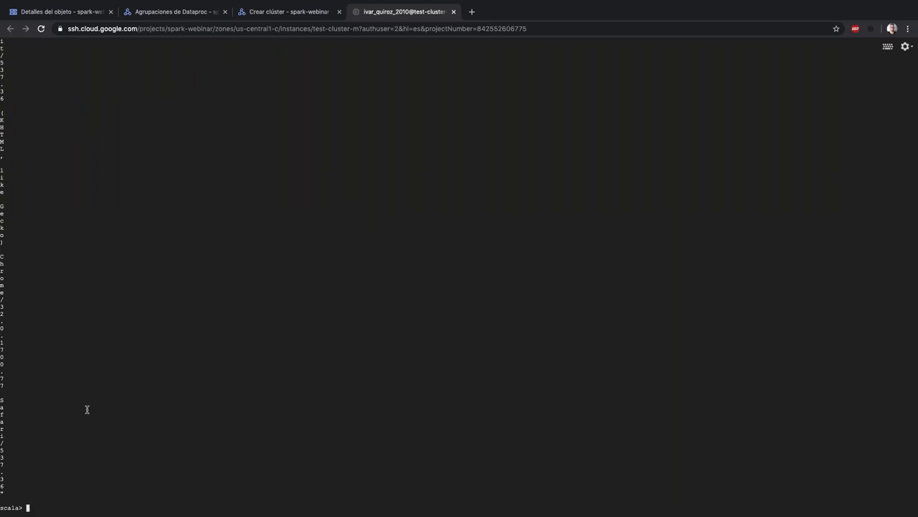
# - Print the first log record with println( rdd.first ) and inspect the record and its IP address
pyautogui.write('println( rdd.first)')
pyautogui.press('Left')
pyautogui.press('Left')
pyautogui.press('Left')
pyautogui.press('Left')
pyautogui.press('Left')
pyautogui.press('Left')
pyautogui.press('Left')
pyautogui.press('Left')
pyautogui.press('Left')
pyautogui.press('Left')
pyautogui.press('Left')
pyautogui.press('Left')
pyautogui.press('Left')
pyautogui.press('Left')
pyautogui.press('Left')
pyautogui.press('Return')
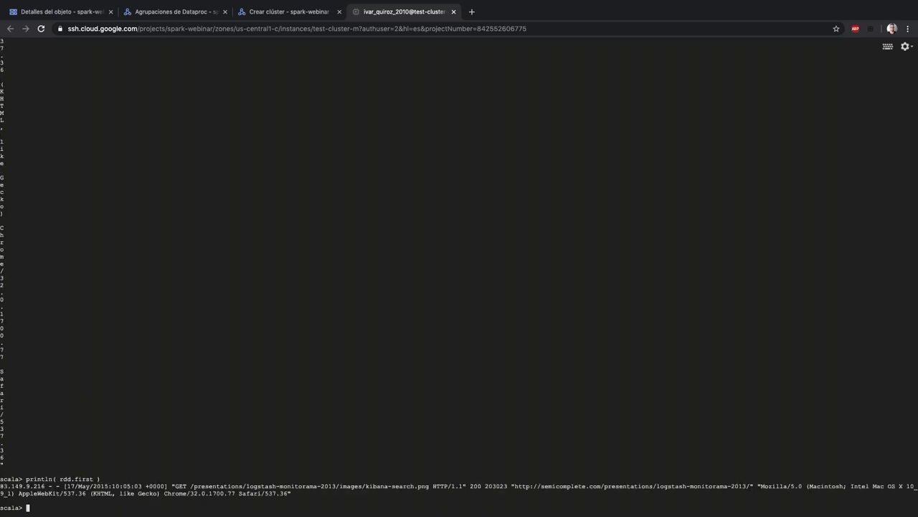
pyautogui.moveTo(316, 492); pyautogui.dragTo(2, 486)
pyautogui.doubleClick(27, 486)
pyautogui.press('super+Tab')
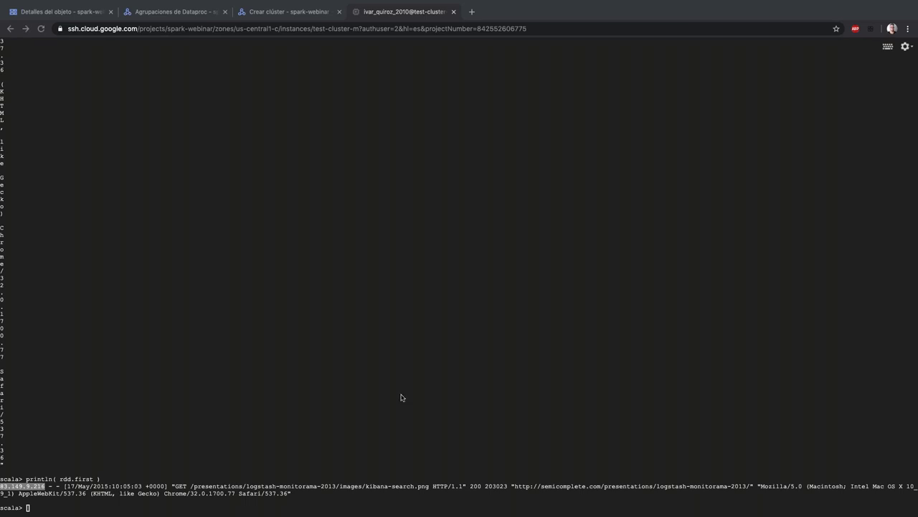
# - Store the first log record in a value named s using val s = rdd.first
pyautogui.click(54, 477)
pyautogui.moveTo(54, 477)
pyautogui.mouseDown()
pyautogui.moveTo(92, 478)
pyautogui.moveTo(59, 478)
pyautogui.mouseUp()
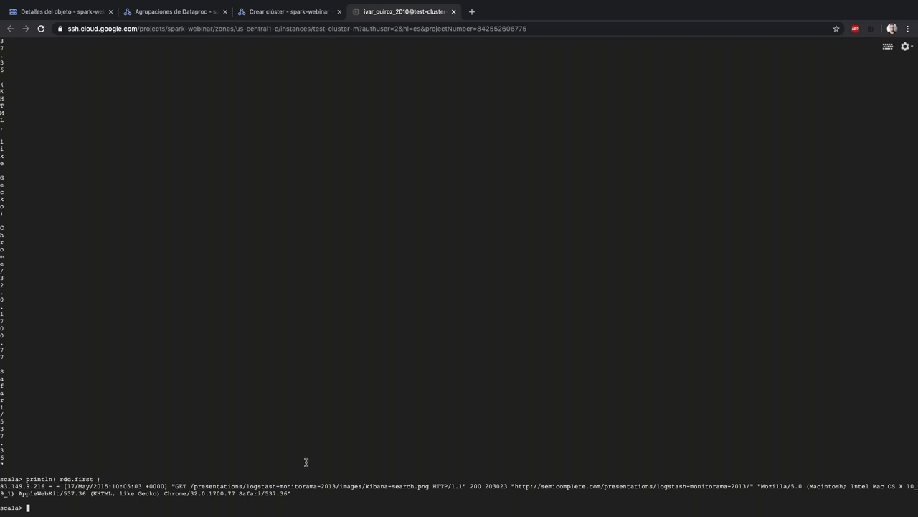
pyautogui.press('Return')
pyautogui.press('Return')
pyautogui.write('val s =')
pyautogui.press('super+v')
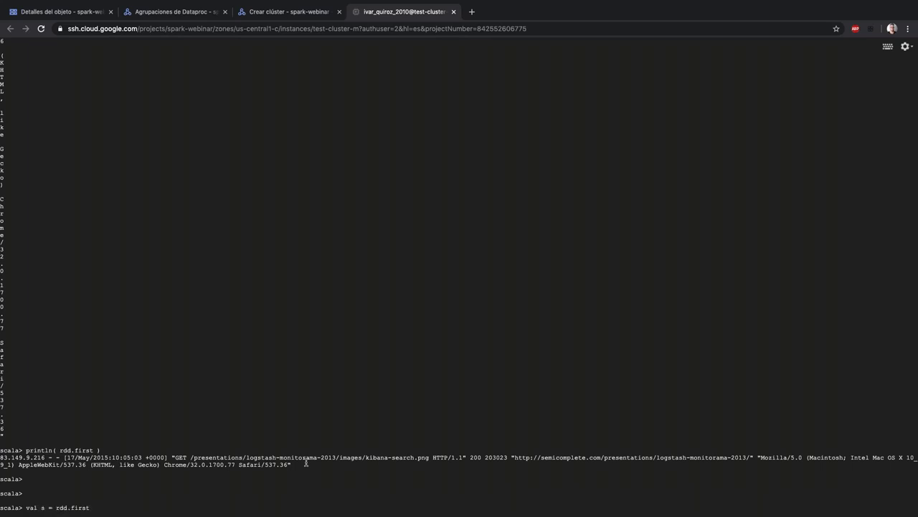
pyautogui.press('Return')
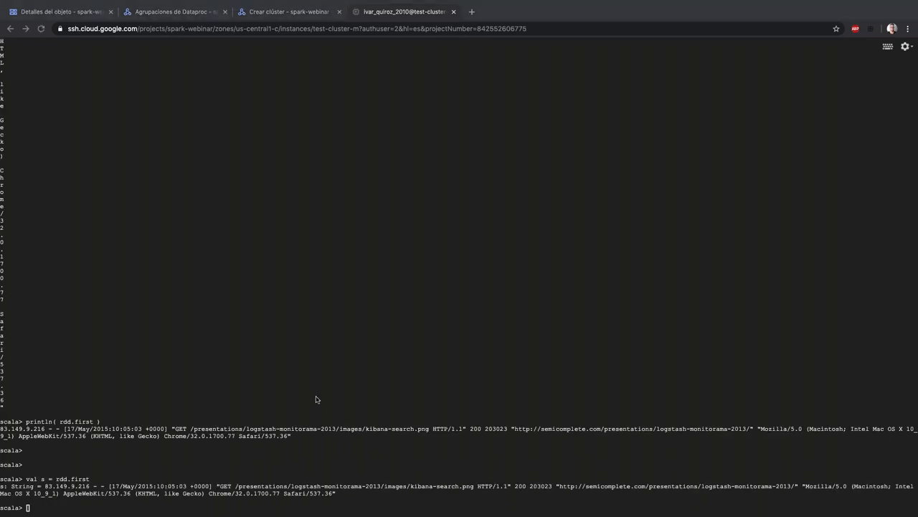
# - Look up the find signature and the full list of methods available on s, and abandon the incomplete expression
pyautogui.write('s.')
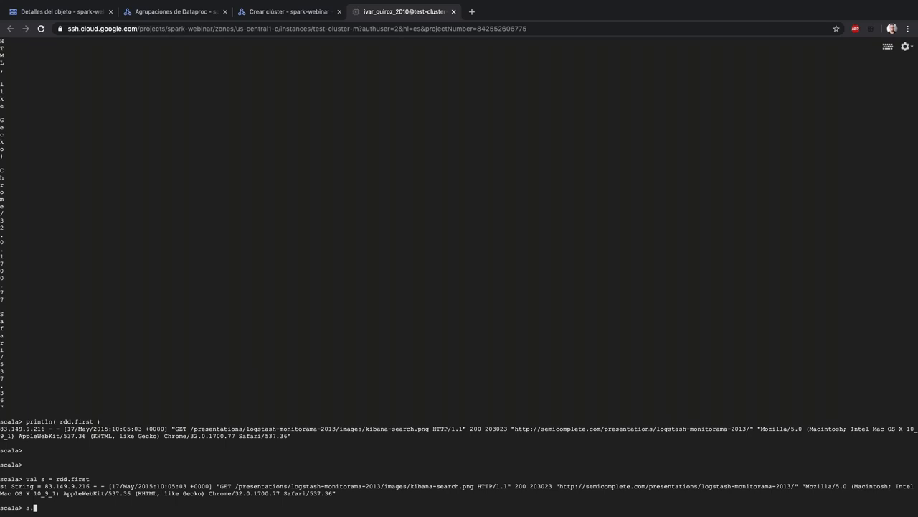
pyautogui.write('fins')
pyautogui.press('Tab')
pyautogui.press('Tab')
pyautogui.press('BackSpace')
pyautogui.press('BackSpace')
pyautogui.press('BackSpace')
pyautogui.press('BackSpace')
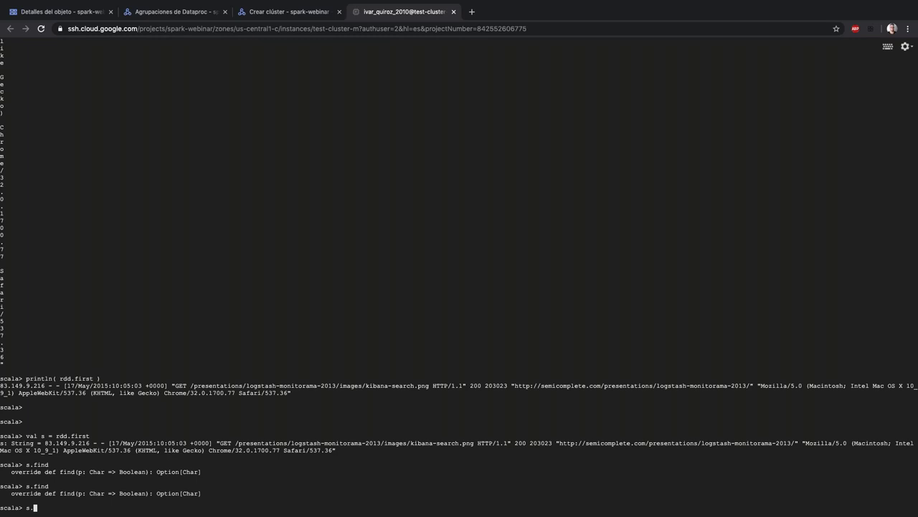
pyautogui.press('Tab')
pyautogui.press('Tab')
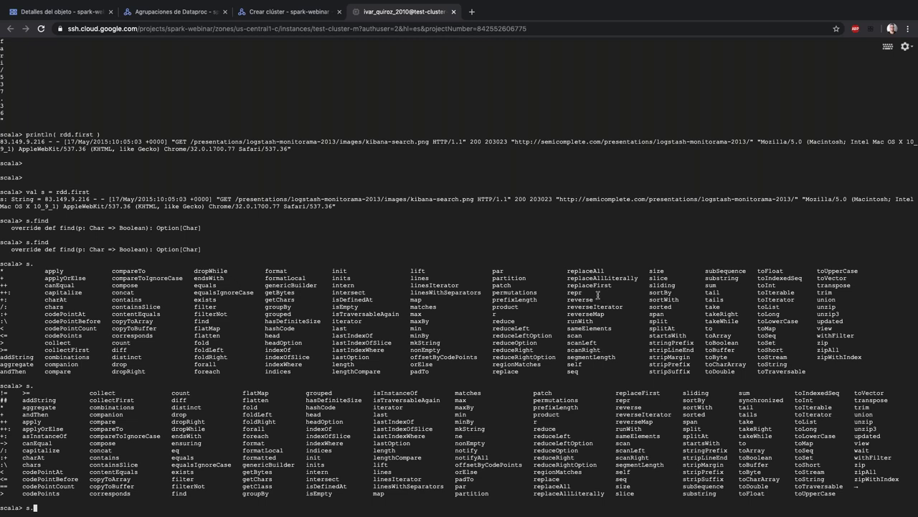
pyautogui.press('Return')
pyautogui.press('Return')
pyautogui.press('Return')
pyautogui.press('Return')
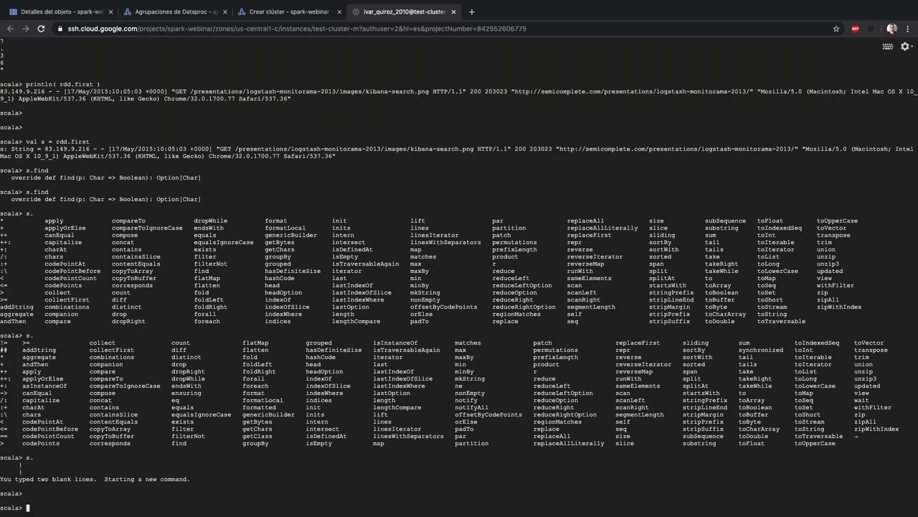
# - Paste the copied log-parsing code ending in .toDF("IP_ACCESS","TS","METHOD","REQUEST","PROTOCOL","RESPONSE","R_MS","URI","TOOLKIT") into spark-shell
pyautogui.press('super+Tab')
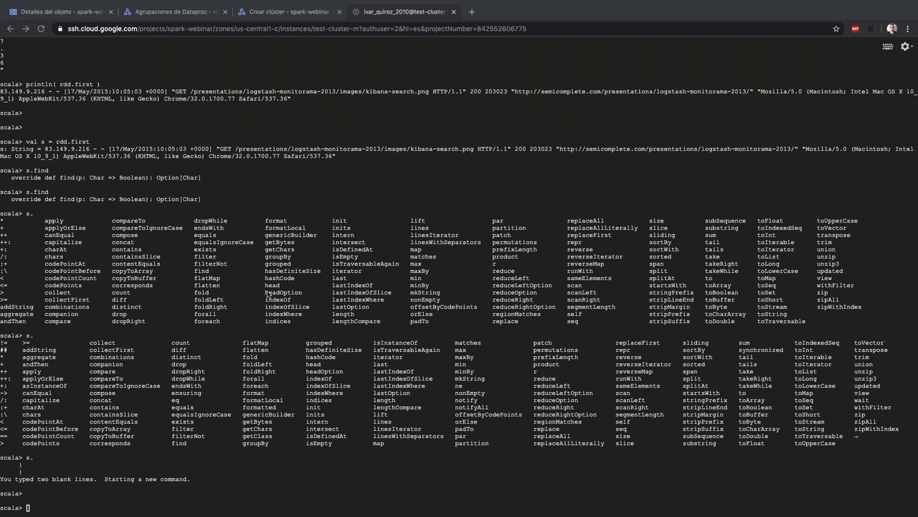
pyautogui.scroll(1, 267, 294)
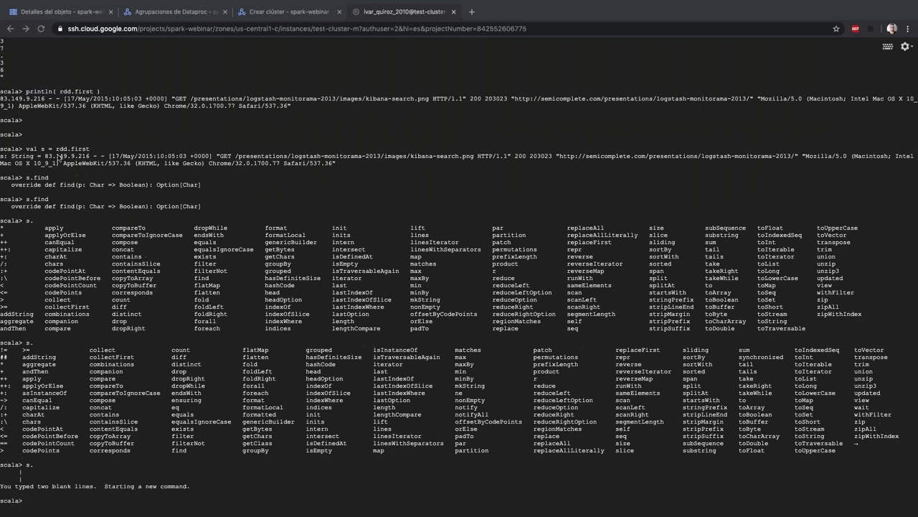
pyautogui.press('super+Tab')
pyautogui.moveTo(2, 148); pyautogui.dragTo(338, 166)
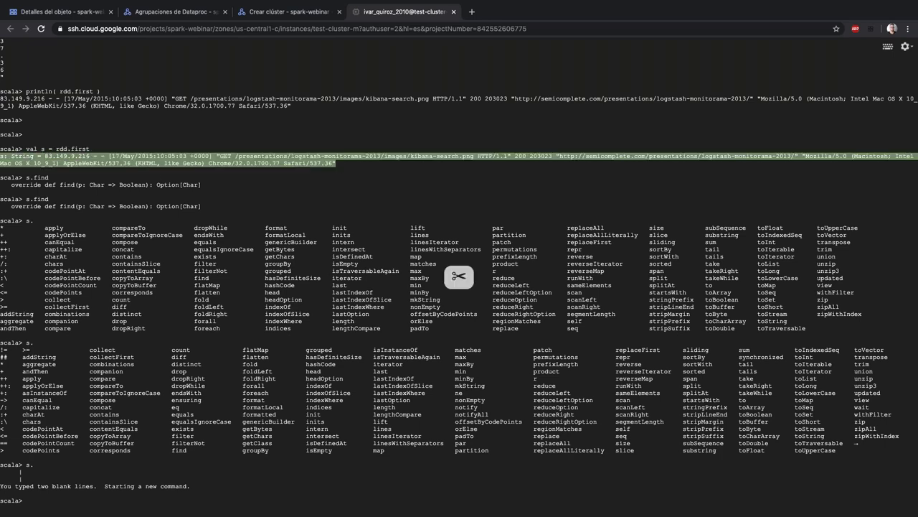
pyautogui.press('super+Tab')
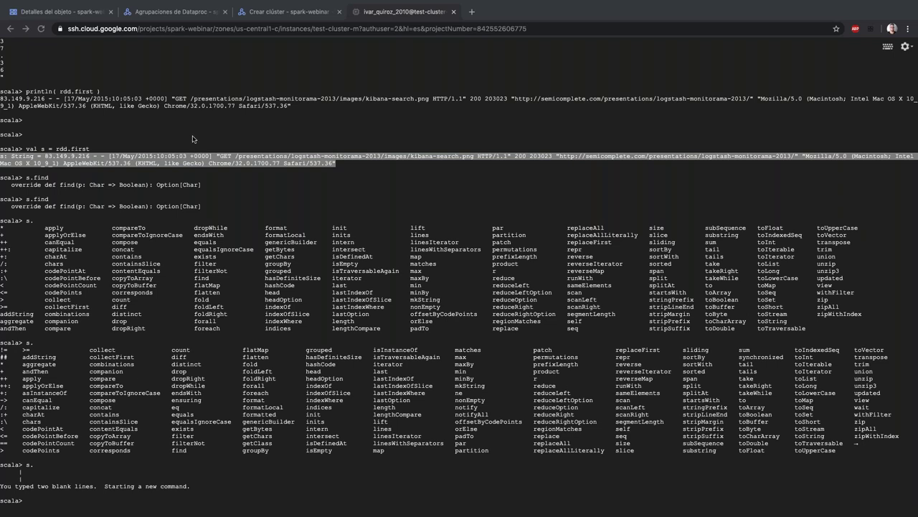
pyautogui.press('super+Tab')
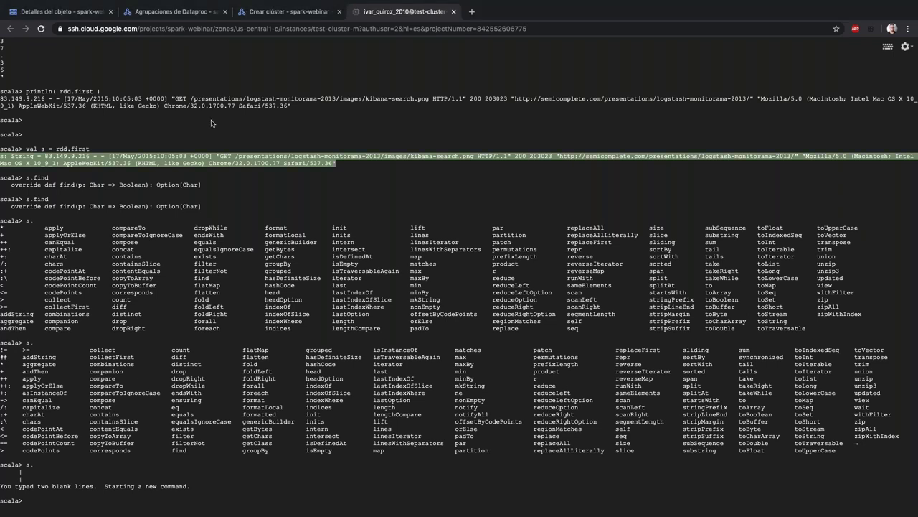
pyautogui.click(211, 124)
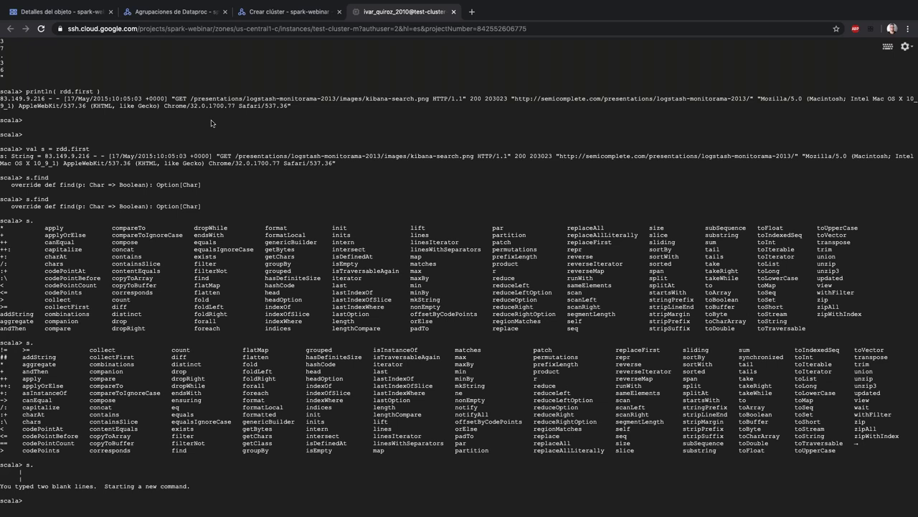
pyautogui.press('super+v')
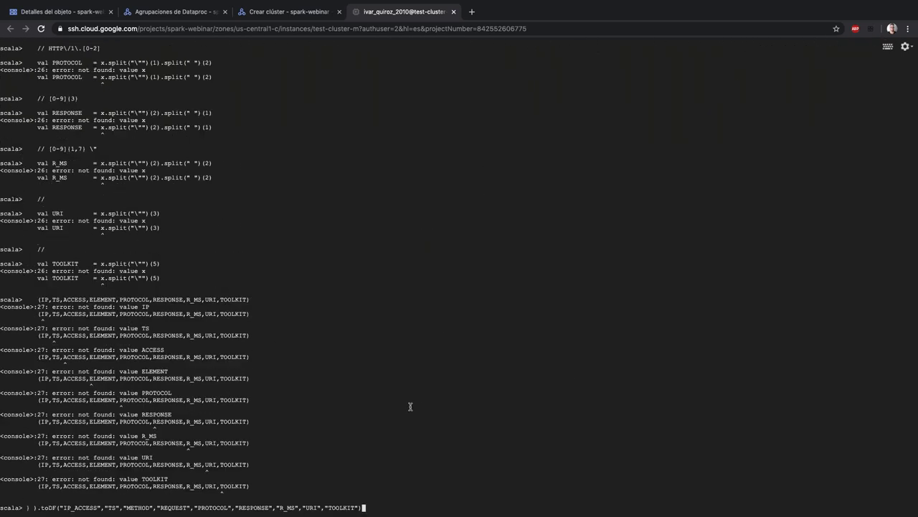
# - Submit the remaining pasted line, then begin a fresh definition with val df = rdd.map( x =>{
pyautogui.press('Return')
pyautogui.press('Return')
pyautogui.press('Return')
pyautogui.press('Return')
pyautogui.press('Return')
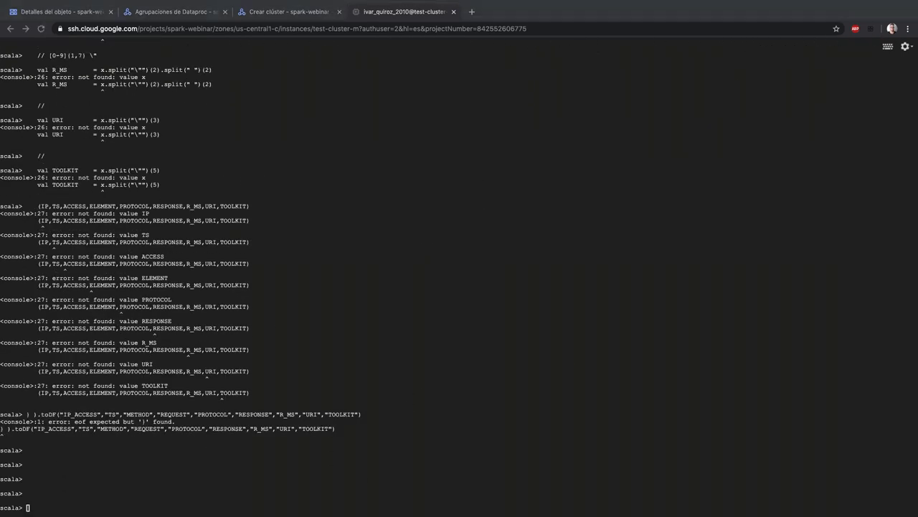
pyautogui.click(370, 388)
pyautogui.press('super+v')
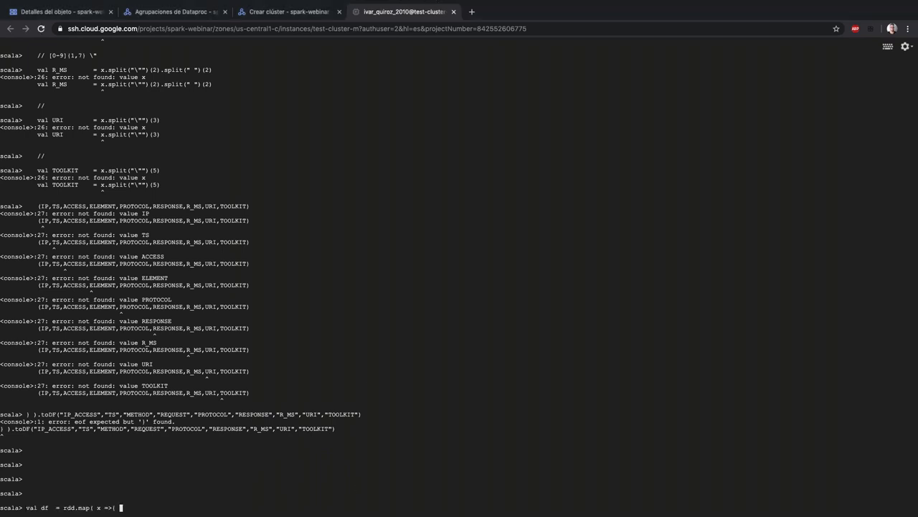
pyautogui.press('super+Tab')
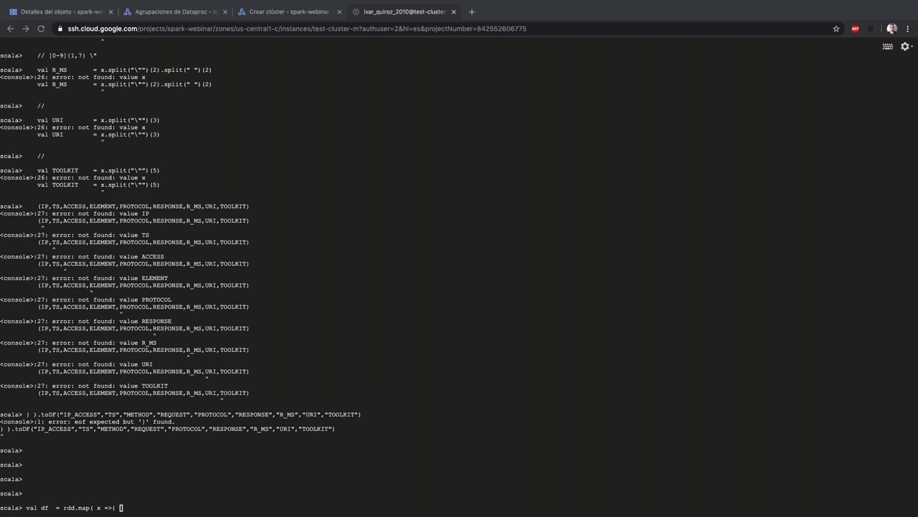
# - Add the line val IP = x.split(" - - ")(0) to the map function
pyautogui.click(348, 486)
pyautogui.write('al IP         = x.split(" - - ")(0)')
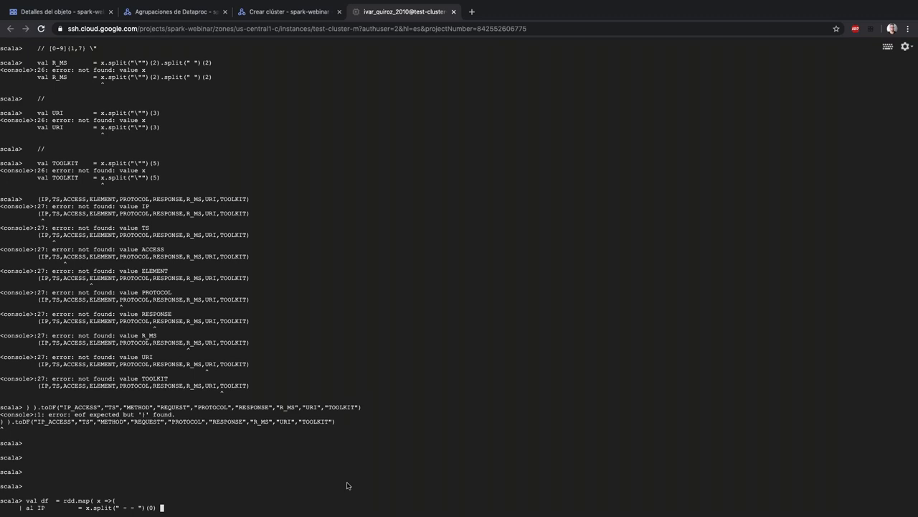
pyautogui.press('Left')
pyautogui.press('Left')
pyautogui.press('Left')
pyautogui.press('Left')
pyautogui.press('Left')
pyautogui.press('Left')
pyautogui.press('Left')
pyautogui.press('Left')
pyautogui.press('Left')
pyautogui.press('Left')
pyautogui.press('Left')
pyautogui.press('Left')
pyautogui.press('Left')
pyautogui.press('Left')
pyautogui.press('Left')
pyautogui.press('Left')
pyautogui.press('Left')
pyautogui.press('Left')
pyautogui.press('Left')
pyautogui.press('Left')
pyautogui.press('Left')
pyautogui.press('Left')
pyautogui.press('Left')
pyautogui.press('Left')
pyautogui.press('Left')
pyautogui.press('Left')
pyautogui.press('Left')
pyautogui.press('Left')
pyautogui.press('Left')
pyautogui.press('Return')
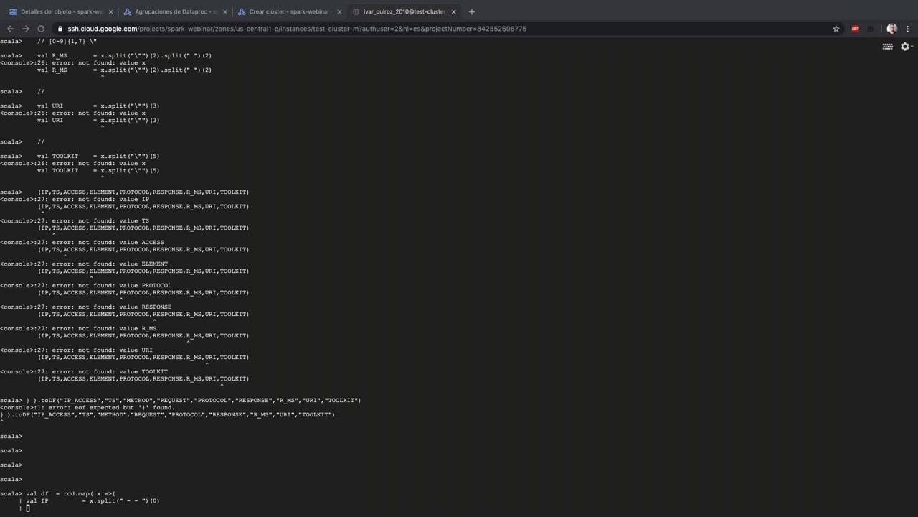
# - Define TS as x.split(" - - \\[")(1).split("]")(0) and ACCESS as x.split("\"")(1).split(" ")(0) inside the map function
pyautogui.write('val TS         = x.split(" - - \\\\[")(1).split("]")(0)')
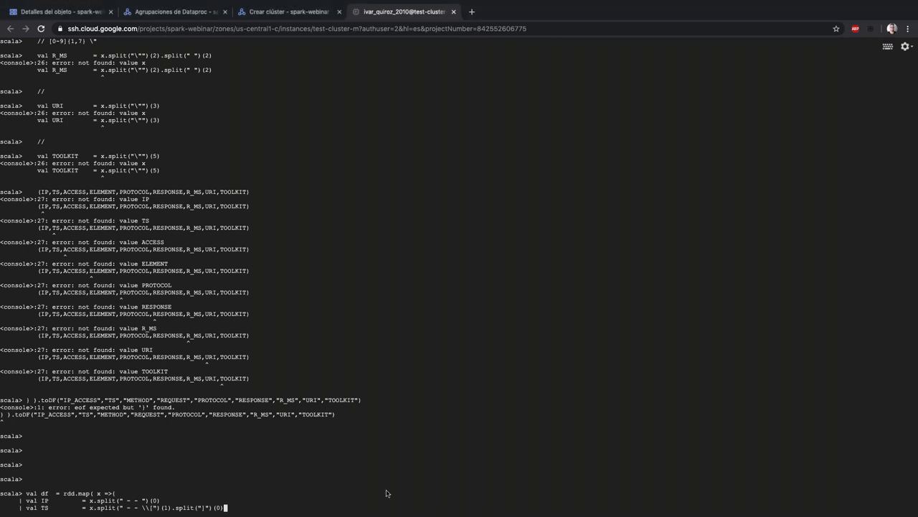
pyautogui.press('Return')
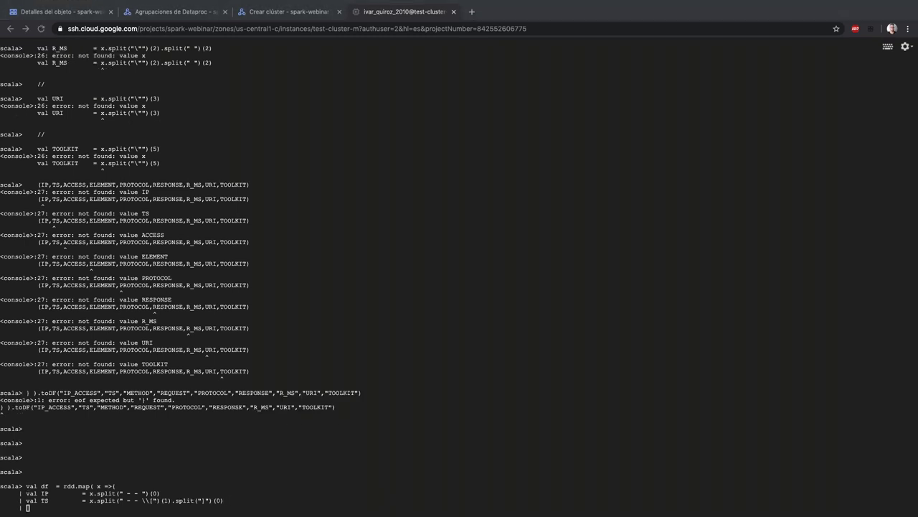
pyautogui.write('val ACCESS    = x.split("\\"")(1).split(" ")(0)')
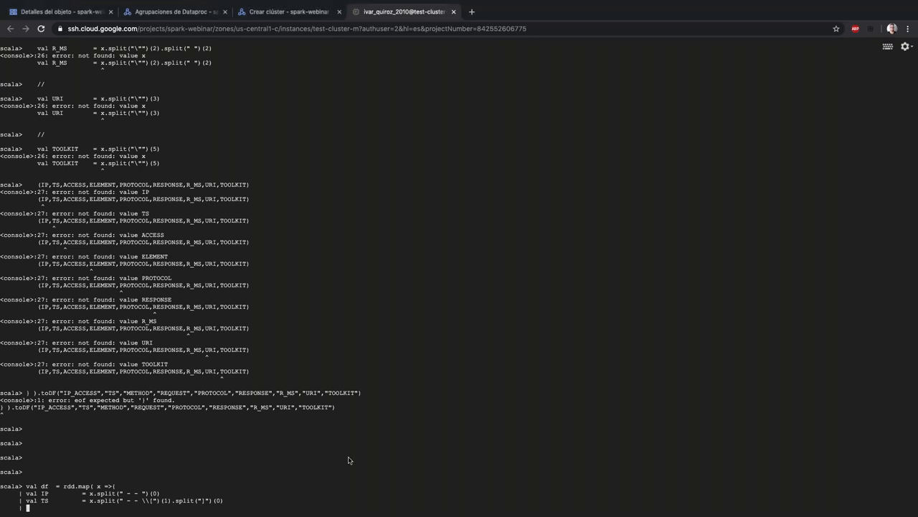
pyautogui.press('Return')
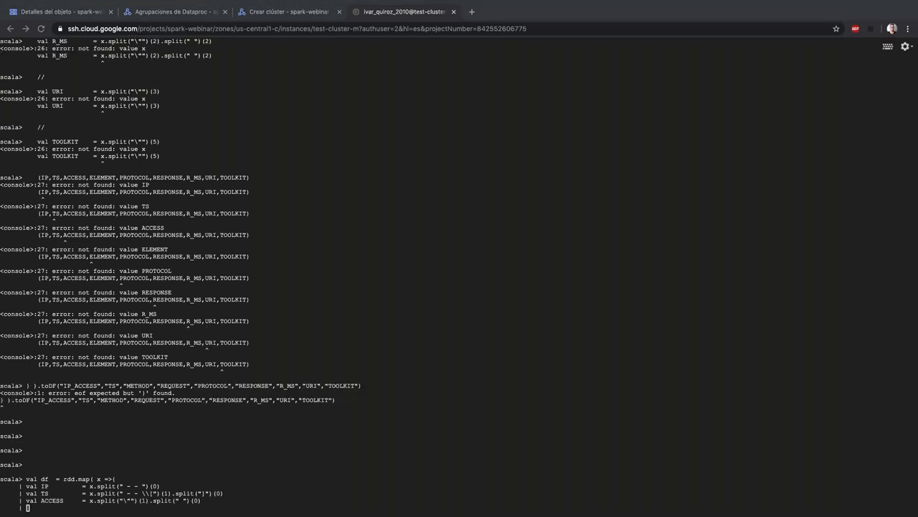
# - Define ELEMENT as x.split("\"")(1).split(" ")(1) and PROTOCOL as x.split("\"")(1).split(" ")(2) inside the map function
pyautogui.write('val ELEMENT    = x.split("\\"")(1).split(" ")(1)')
pyautogui.press('Return')
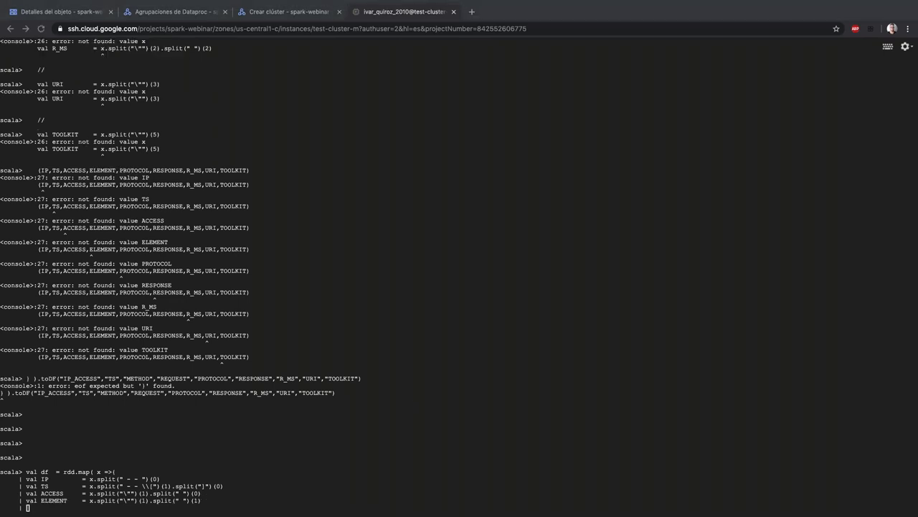
pyautogui.write('val PROTOCOL   = x.split("\\"")(1).split(" ")(2)')
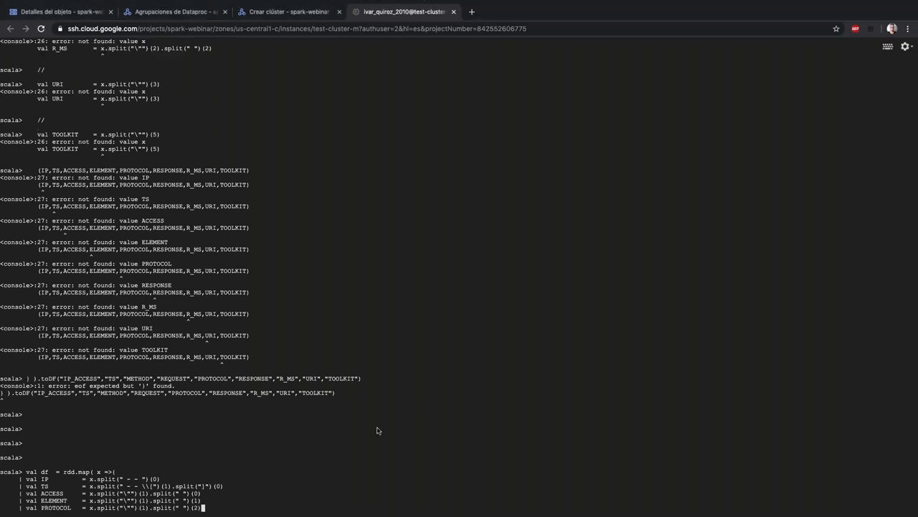
pyautogui.press('Return')
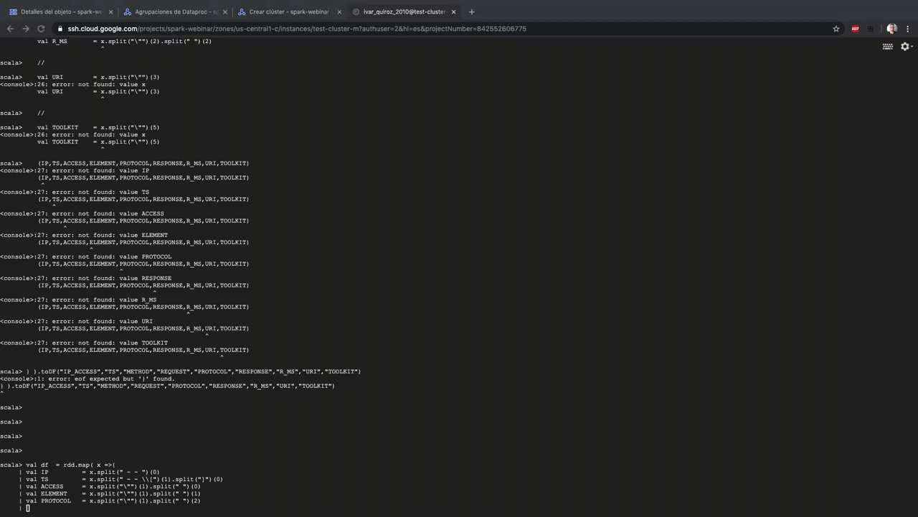
# - Define RESPONSE as x.split("\"")(2).split(" ")(1) and R_MS as x.split("\"")(2).split(" ")(2) inside the map function
pyautogui.click(387, 465)
pyautogui.write('val RESPONSE   = x.split("\\"")(2).split(" ")(1)')
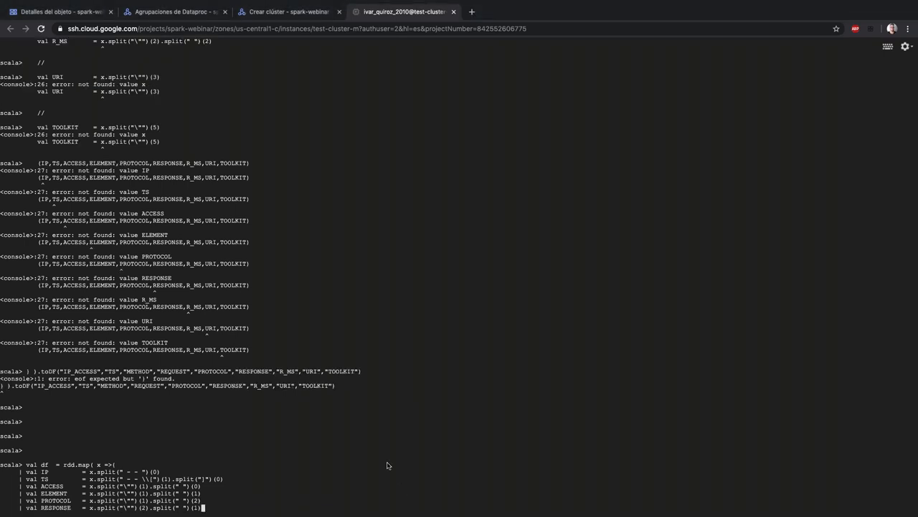
pyautogui.press('Return')
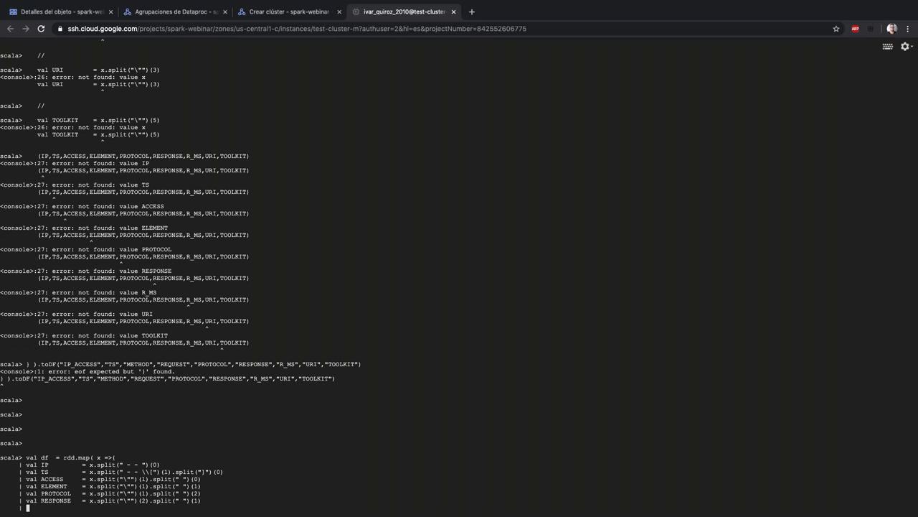
pyautogui.hotkey('alt', 'Tab')
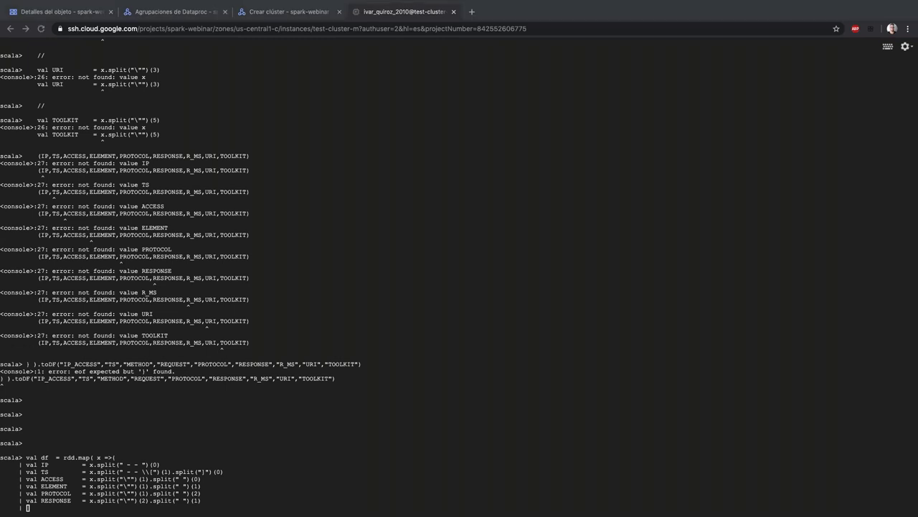
pyautogui.click(390, 403)
pyautogui.write('val R_MS       = x.split("\\"")(2).split(" ")(2)')
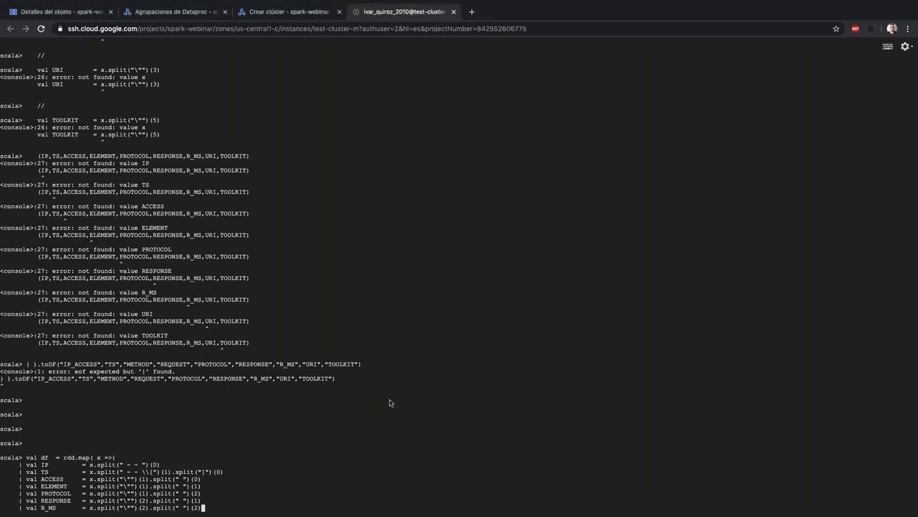
pyautogui.press('Return')
pyautogui.hotkey('alt', 'Tab')
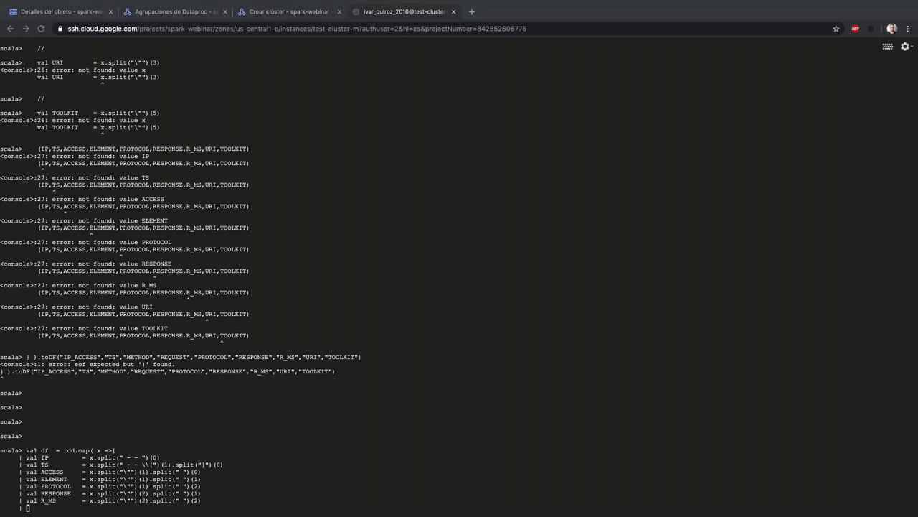
# - Define URI as x.split("\"")(3) and TOOLKIT as x.split("\"")(5) inside the map function
pyautogui.click(396, 424)
pyautogui.write('val URI        = x.split("\\"")(3)')
pyautogui.press('Return')
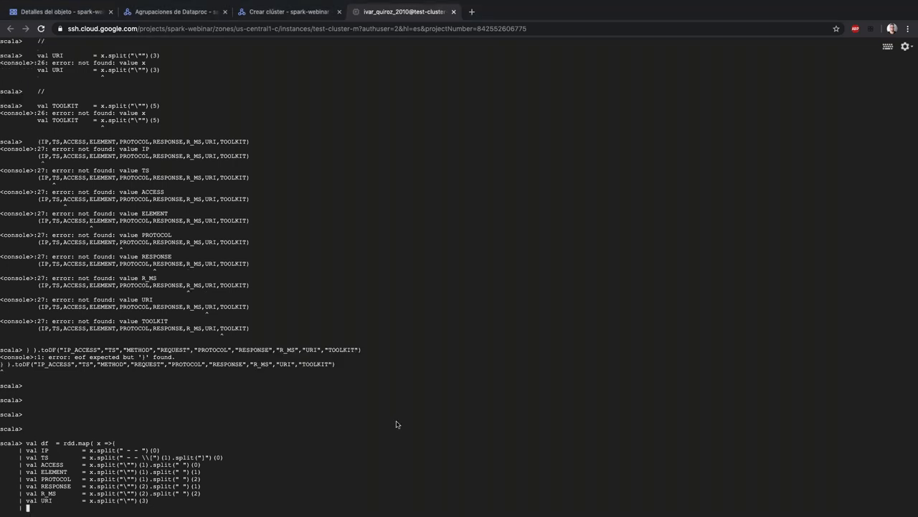
pyautogui.hotkey('alt', 'Tab')
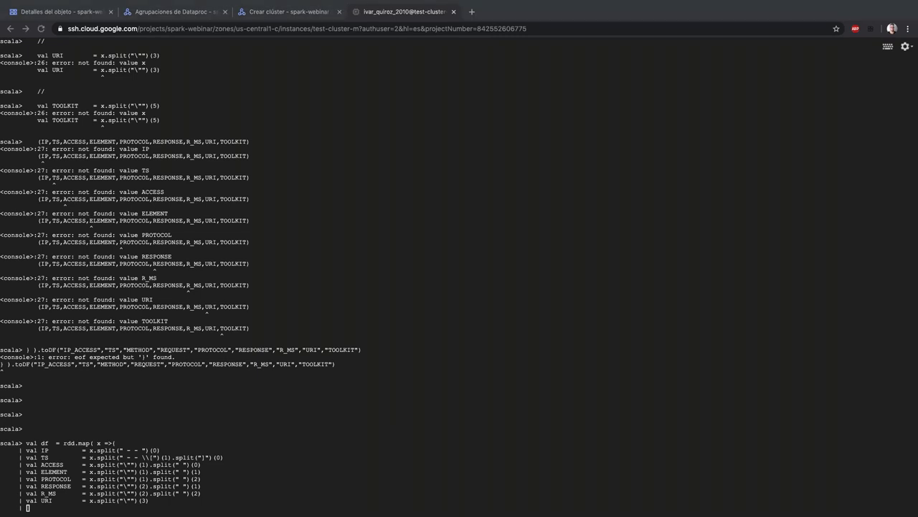
pyautogui.click(369, 452)
pyautogui.write('val TOOLKIT    = x.split("\\"")(5)')
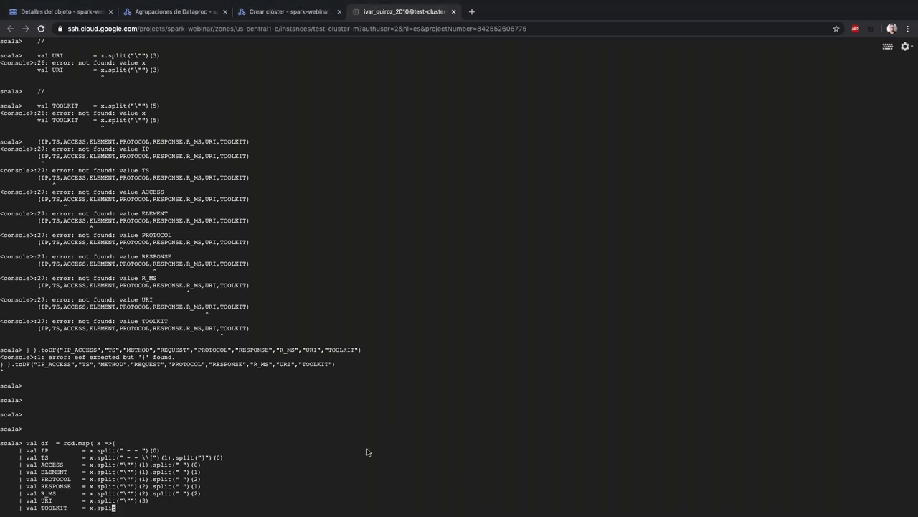
pyautogui.press('Return')
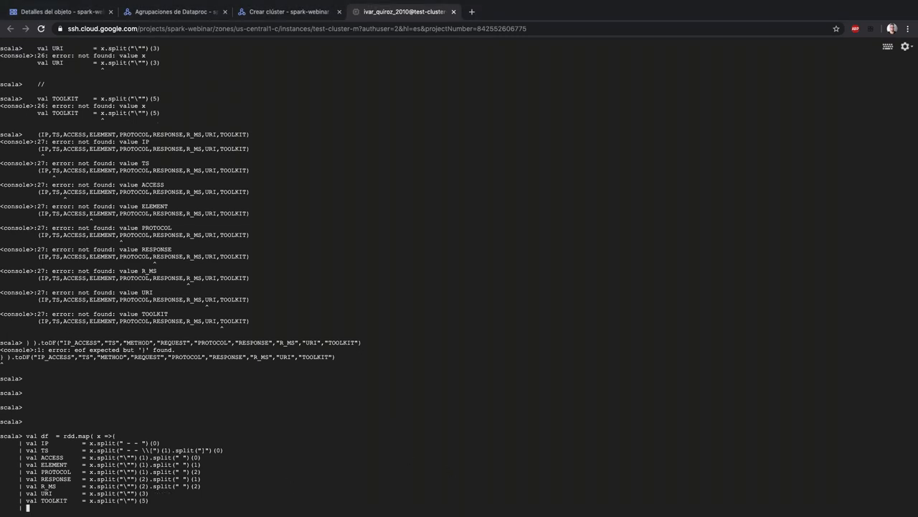
pyautogui.hotkey('alt', 'Tab')
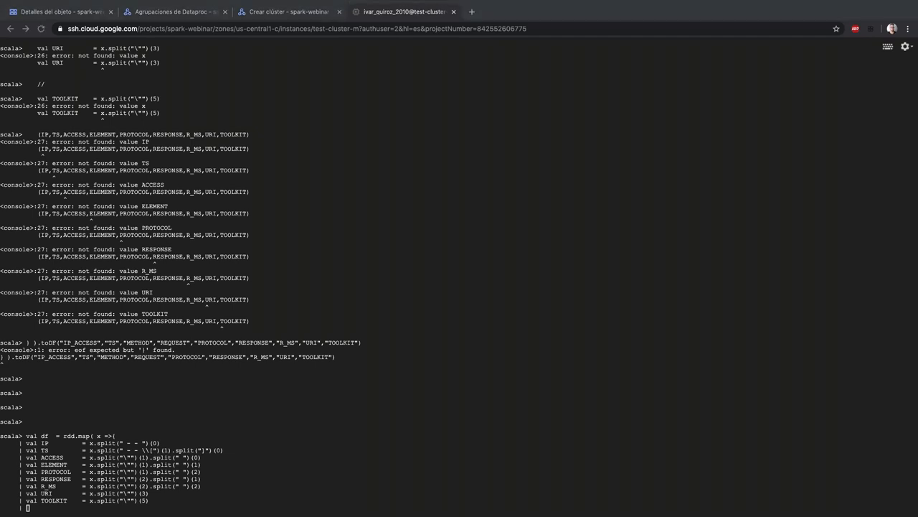
# - Return the tuple (IP,TS,ACCESS,ELEMENT,PROTOCOL,RESPONSE,R_MS,URI,TOOLKIT) from the map function and review the field assignments
pyautogui.click(311, 405)
pyautogui.write('(IP,TS,ACCESS,ELEMENT,PROTOCOL,RESPONSE,R_MS,URI,TOOLKIT)')
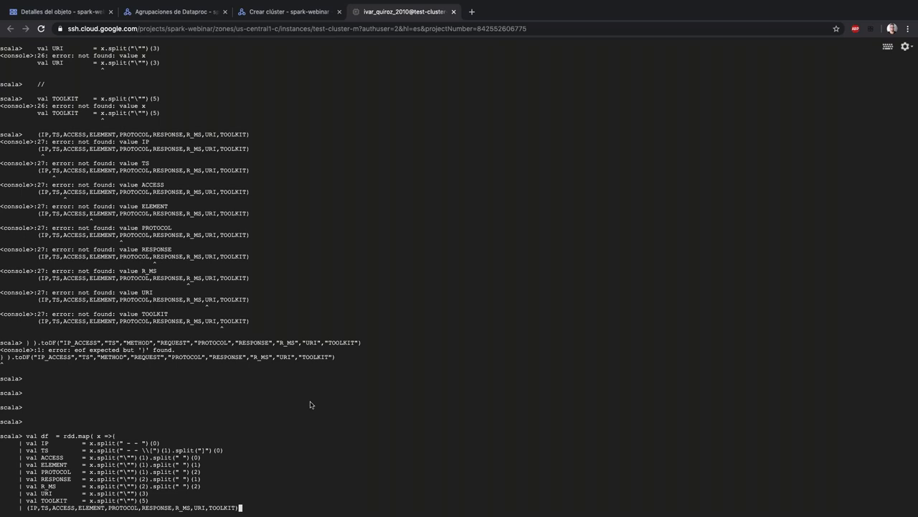
pyautogui.press('Return')
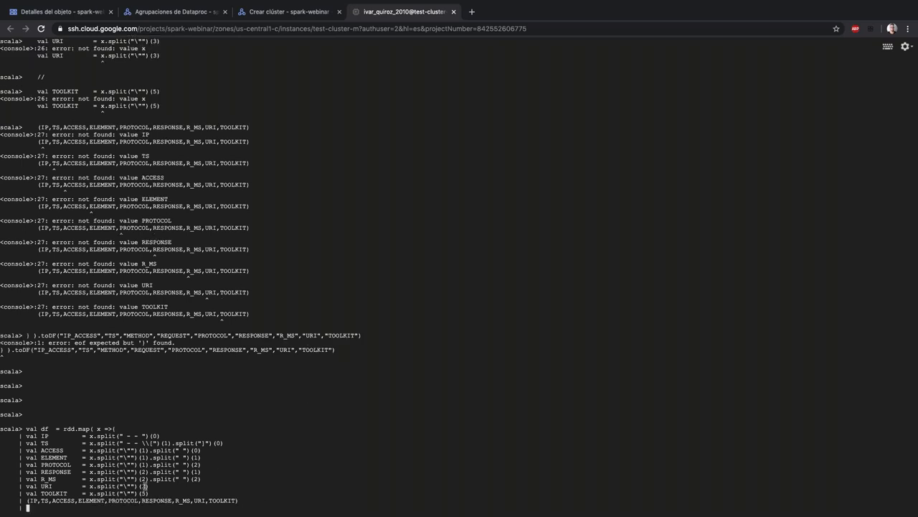
pyautogui.moveTo(149, 494); pyautogui.dragTo(1, 434)
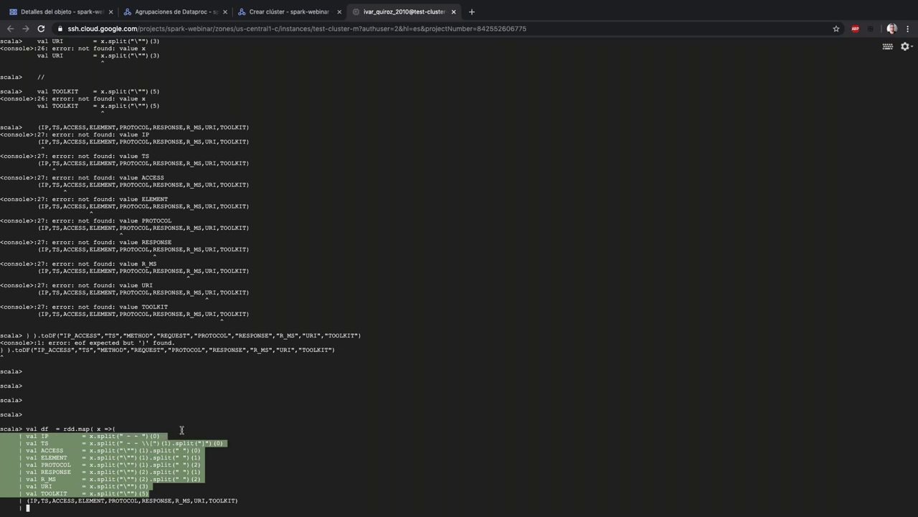
pyautogui.doubleClick(99, 429)
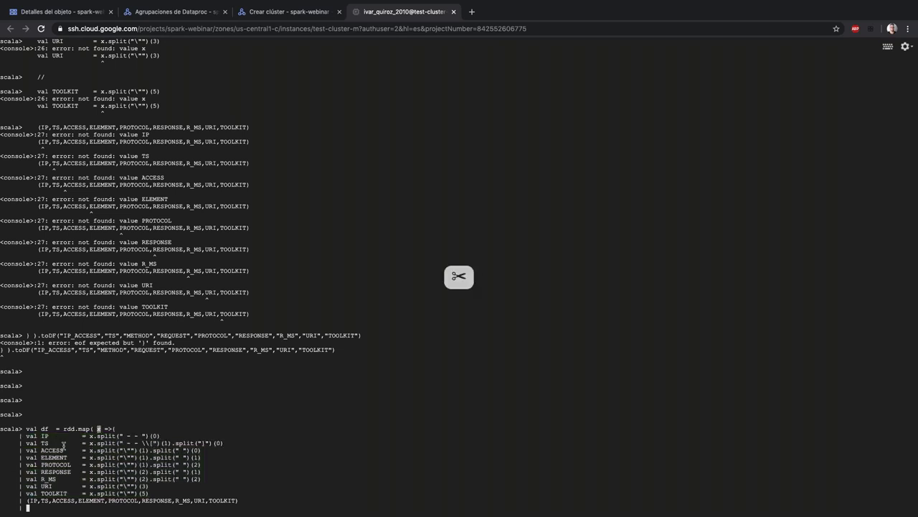
pyautogui.moveTo(152, 492); pyautogui.dragTo(2, 435)
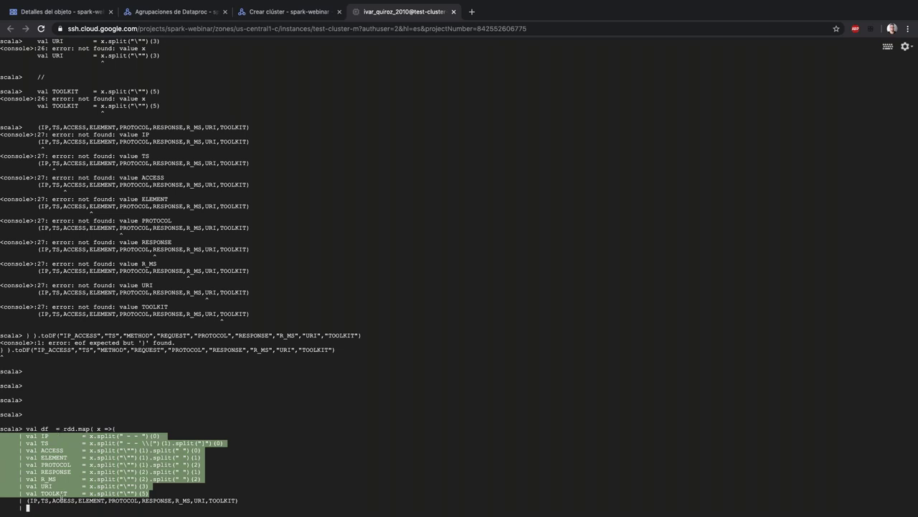
pyautogui.moveTo(238, 502); pyautogui.dragTo(27, 506)
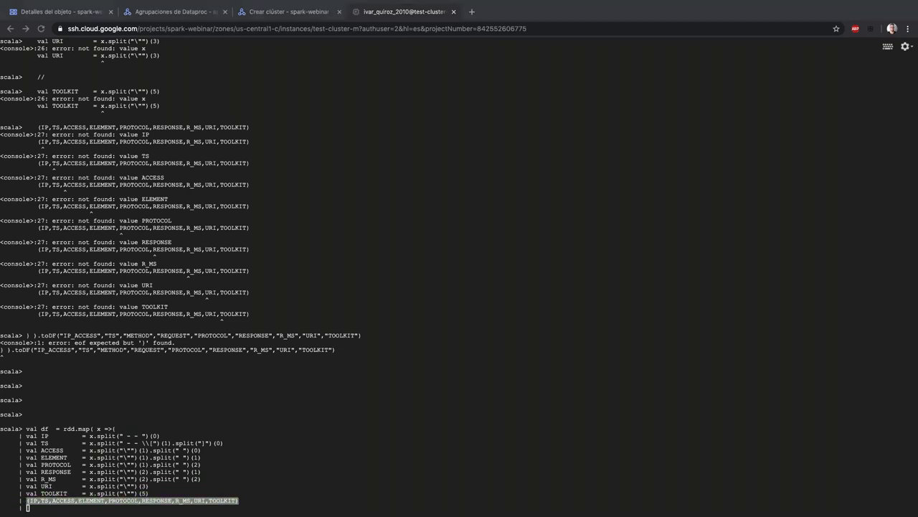
# - Close the map with } ).toDF("IP_ACCESS","TS","METHOD","REQUEST","PROTOCOL","RESPONSE","R_MS","URI","TOOLKIT"), review the column names and run the definition
pyautogui.click(402, 390)
pyautogui.write(') )')
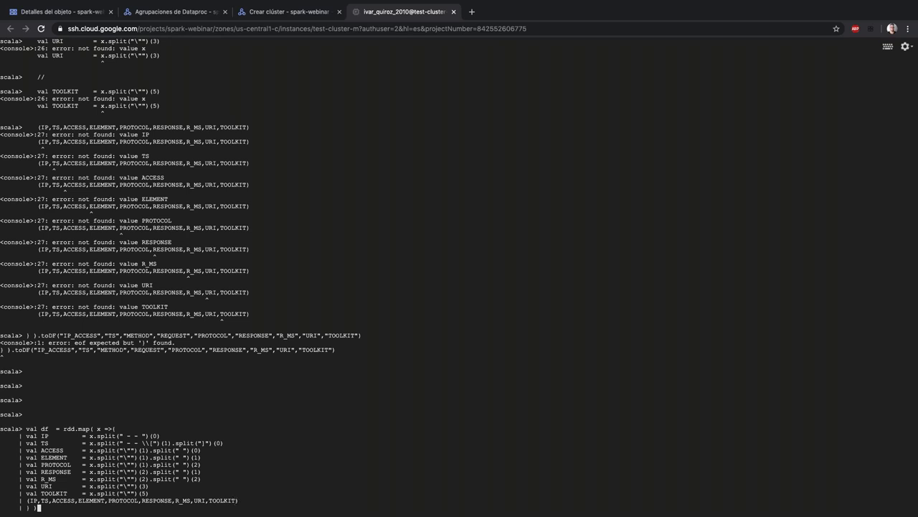
pyautogui.press('super+Tab')
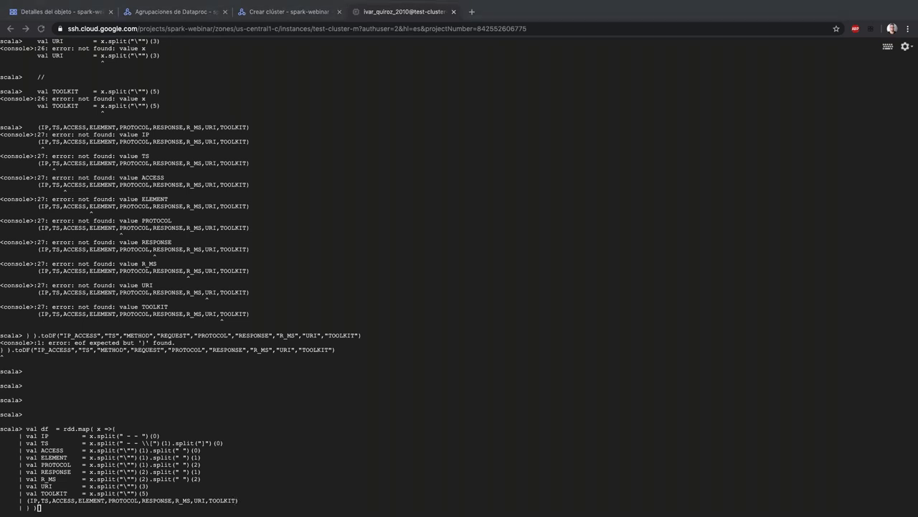
pyautogui.click(459, 382)
pyautogui.hotkey('ctrl', 'v')
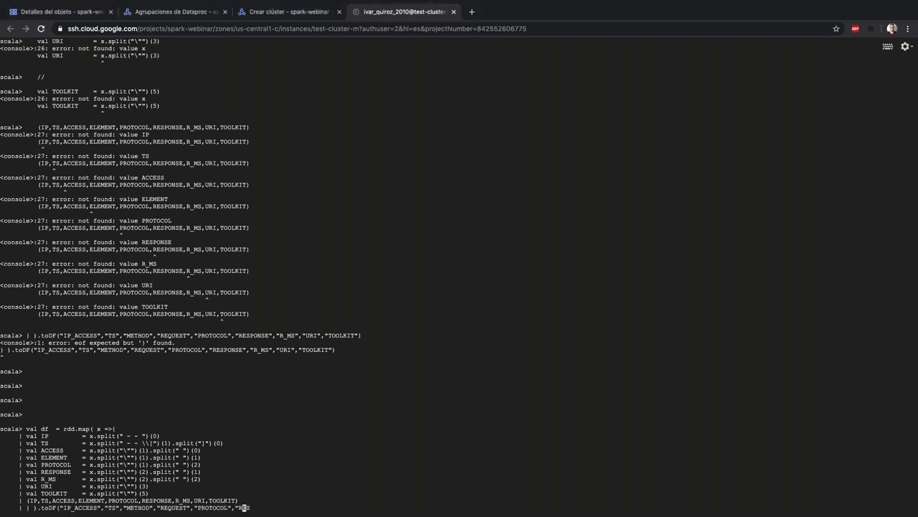
pyautogui.doubleClick(80, 507)
pyautogui.click(114, 508)
pyautogui.doubleClick(138, 508)
pyautogui.doubleClick(178, 508)
pyautogui.doubleClick(209, 508)
pyautogui.doubleClick(254, 508)
pyautogui.doubleClick(287, 508)
pyautogui.doubleClick(310, 508)
pyautogui.doubleClick(342, 507)
pyautogui.press('Return')
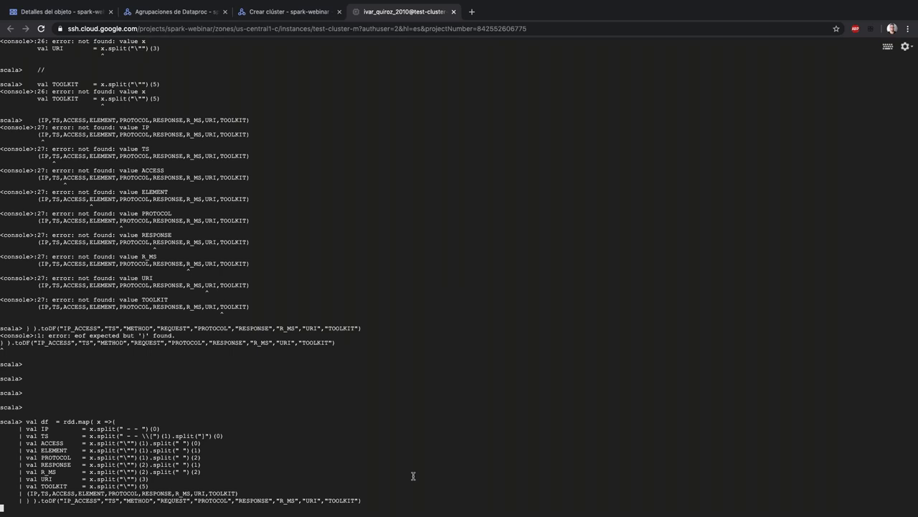
# - Display the parsed log rows of the DataFrame with df.show
pyautogui.doubleClick(71, 415)
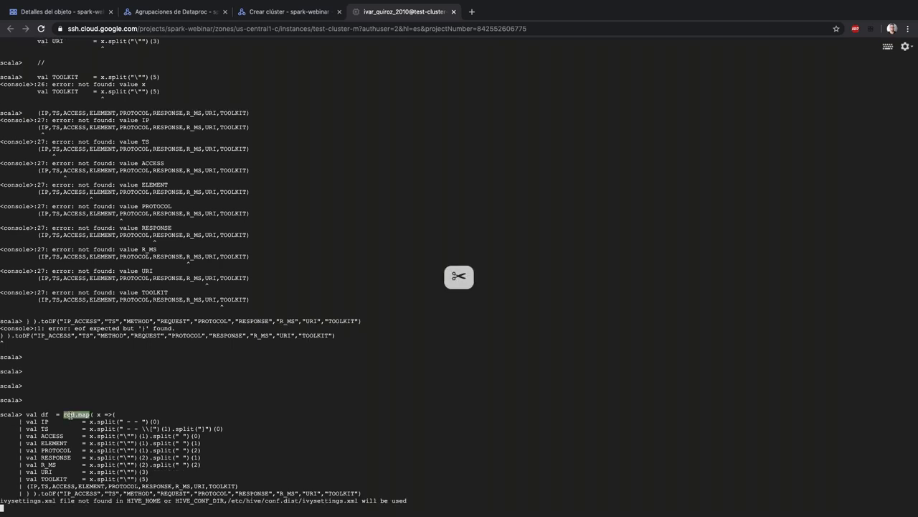
pyautogui.click(243, 413)
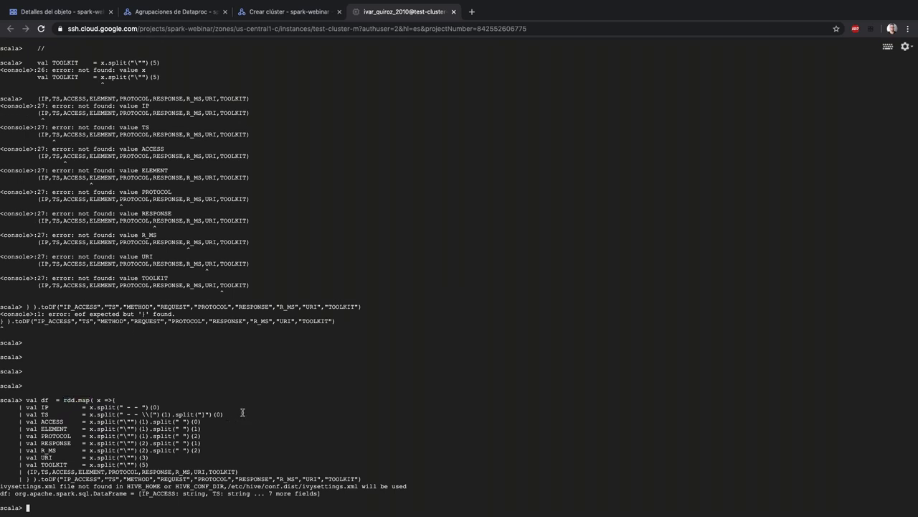
pyautogui.write('df.show')
pyautogui.press('Return')
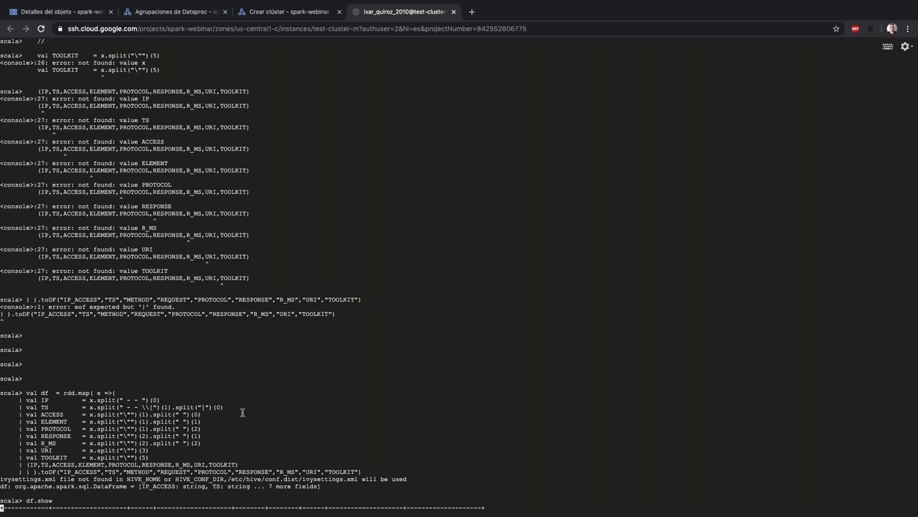
# - Compare the raw log line printed by rdd.first with the column layout of the df.show table
pyautogui.scroll(2, 36, 315)
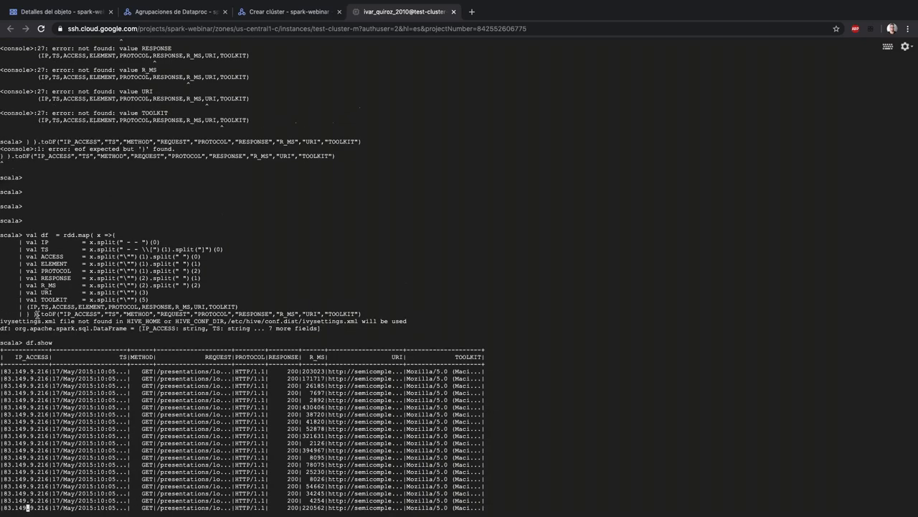
pyautogui.scroll(10, 36, 314)
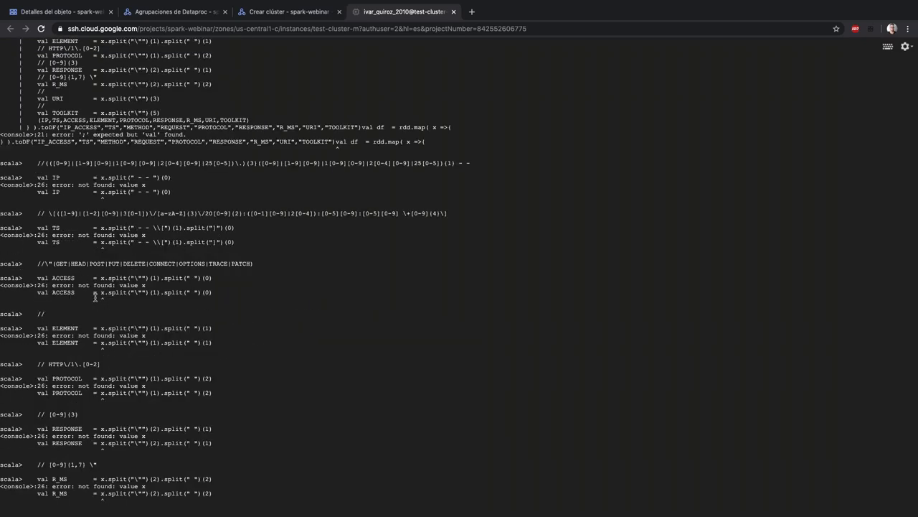
pyautogui.scroll(-15, 95, 297)
pyautogui.moveTo(290, 278); pyautogui.dragTo(3, 270)
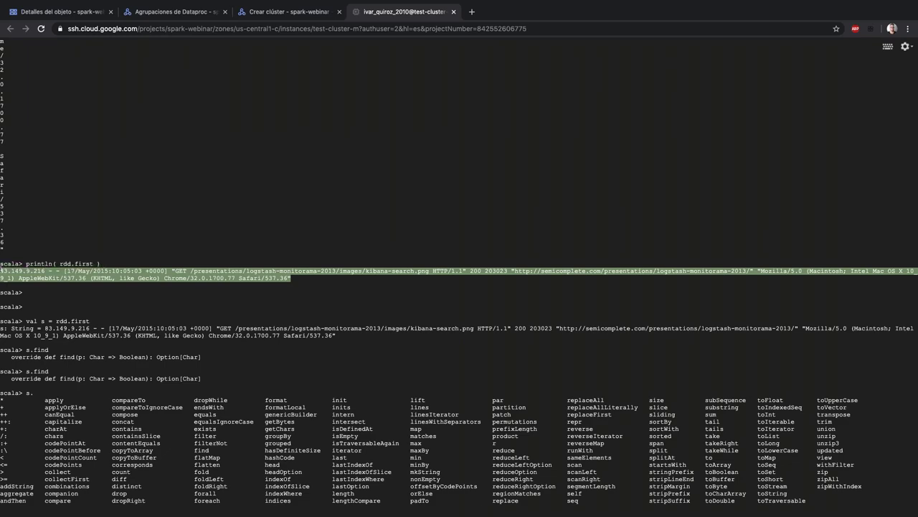
pyautogui.scroll(-2, 258, 280)
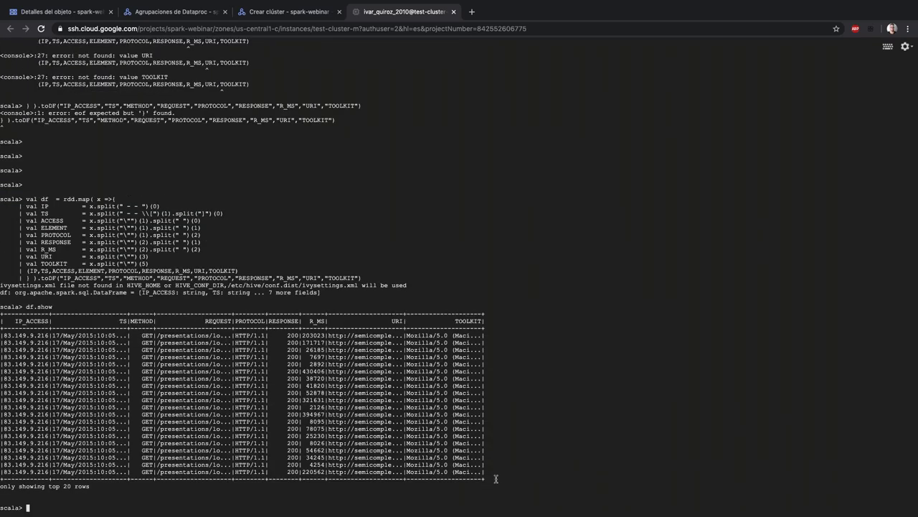
pyautogui.moveTo(496, 478); pyautogui.dragTo(2, 314)
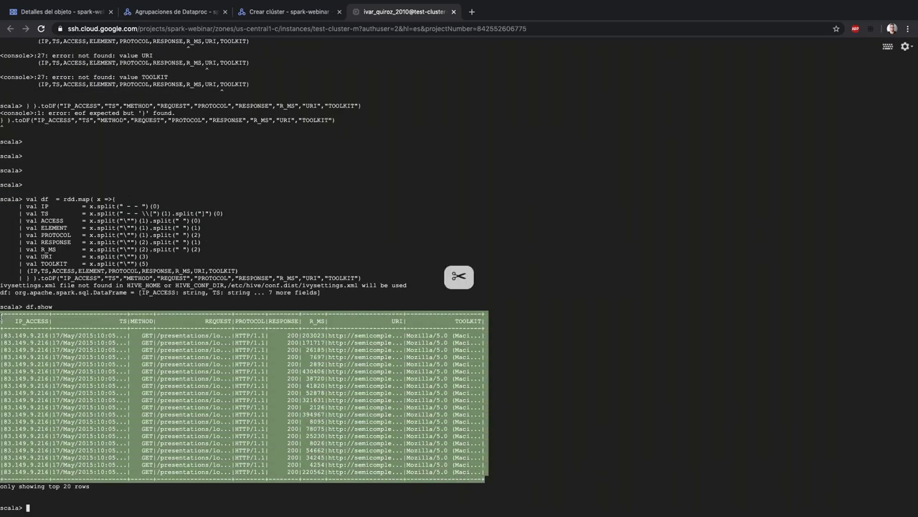
pyautogui.click(422, 200)
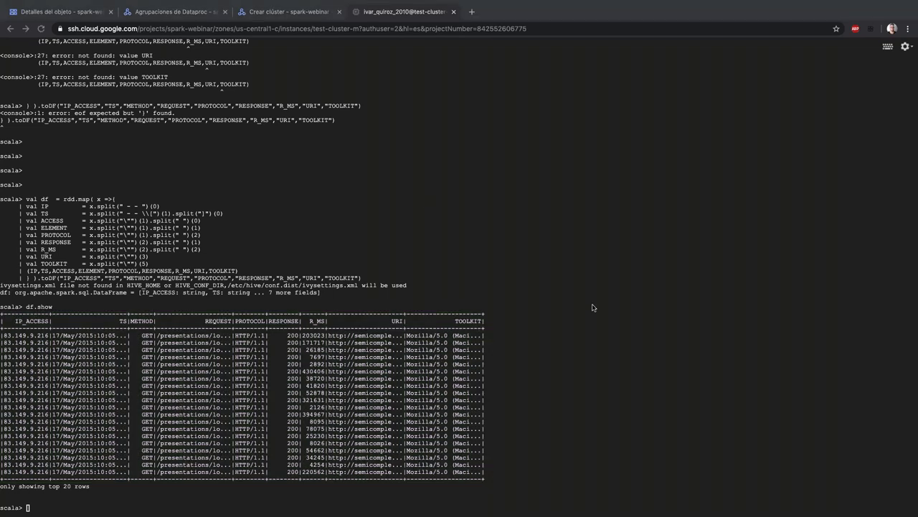
# - Print the DataFrame's schema with df.printSchema and review the data type of each column
pyautogui.press('super+v')
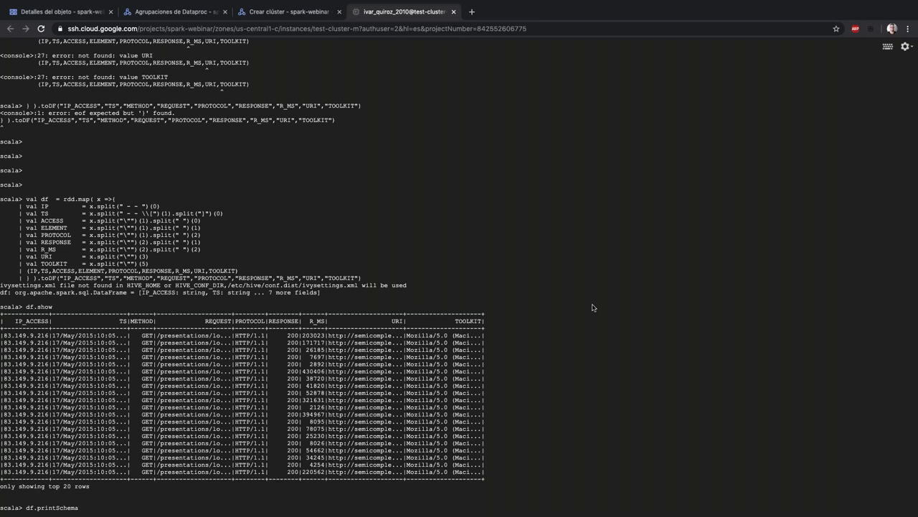
pyautogui.press('Return')
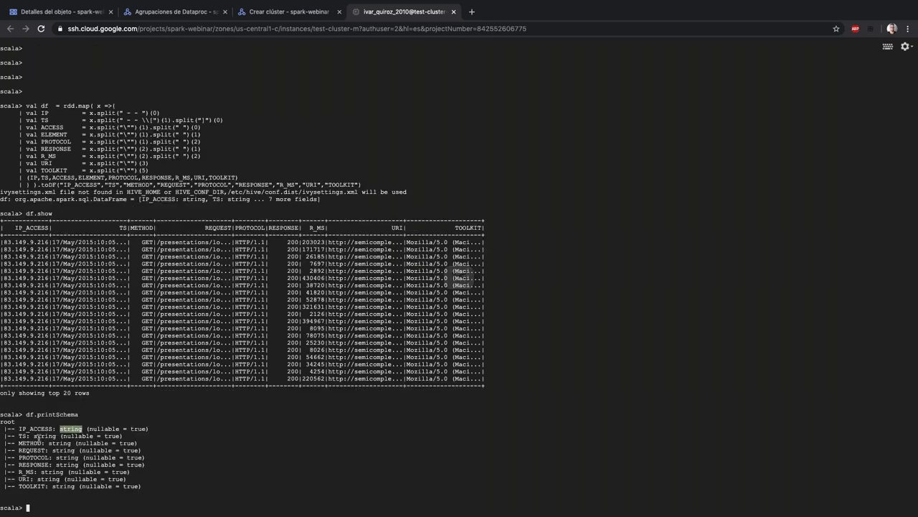
pyautogui.doubleClick(60, 443)
pyautogui.doubleClick(64, 450)
pyautogui.doubleClick(68, 457)
pyautogui.doubleClick(67, 465)
pyautogui.doubleClick(66, 457)
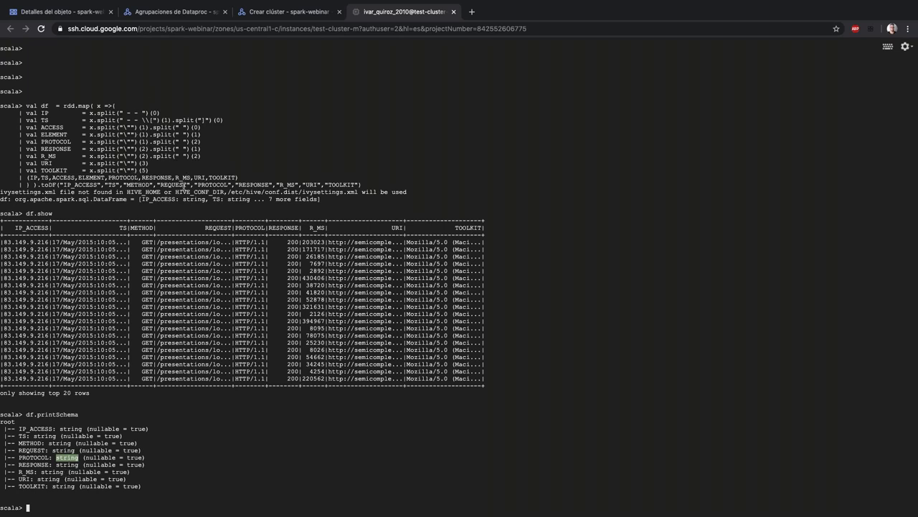
pyautogui.doubleClick(67, 464)
pyautogui.doubleClick(55, 471)
pyautogui.doubleClick(48, 479)
# - Examine the RESPONSE and R_MS entries in the printed schema
pyautogui.doubleClick(167, 127)
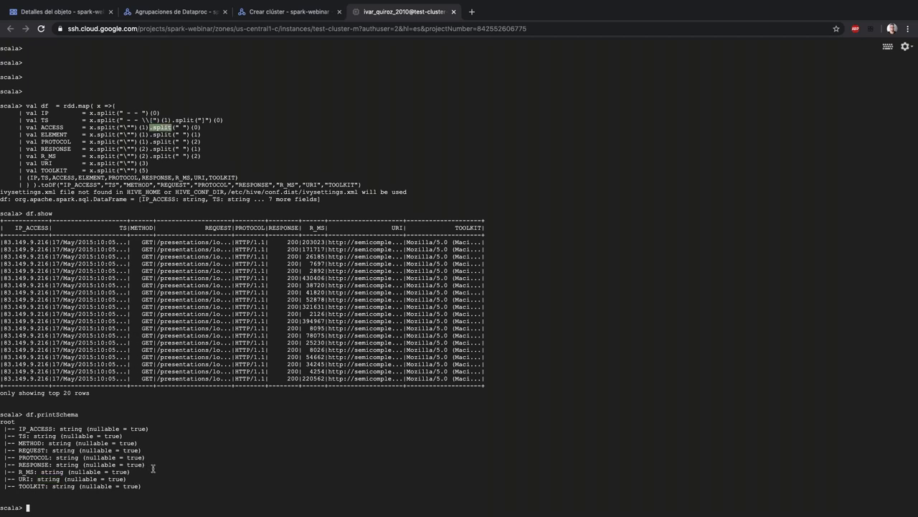
pyautogui.moveTo(135, 473); pyautogui.dragTo(3, 465)
pyautogui.doubleClick(44, 464)
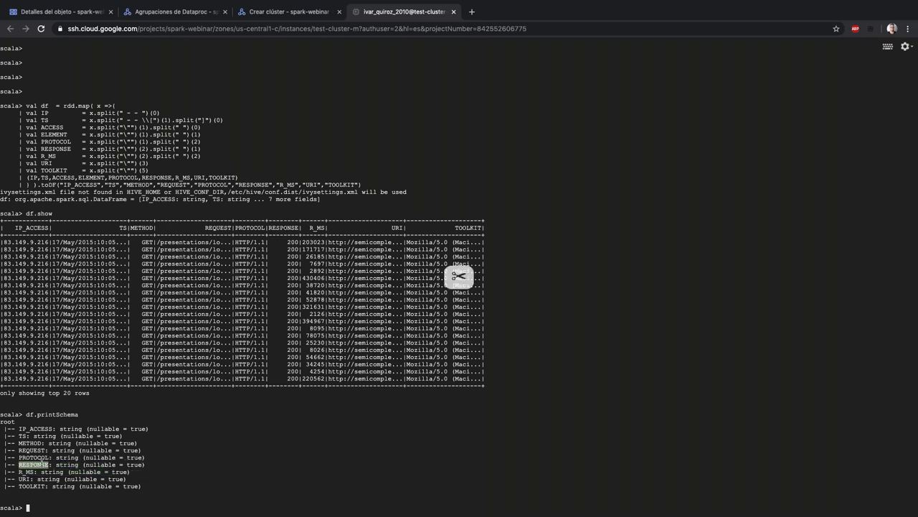
pyautogui.doubleClick(26, 471)
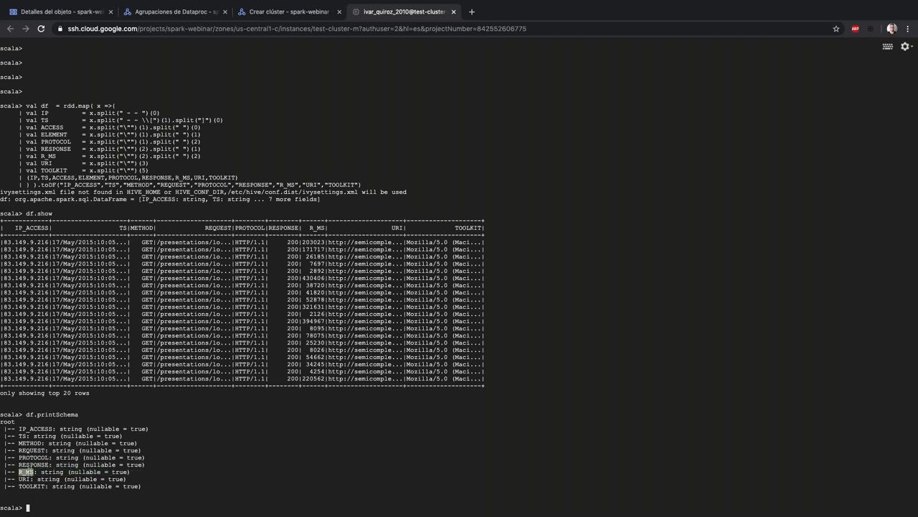
pyautogui.moveTo(133, 472); pyautogui.dragTo(3, 465)
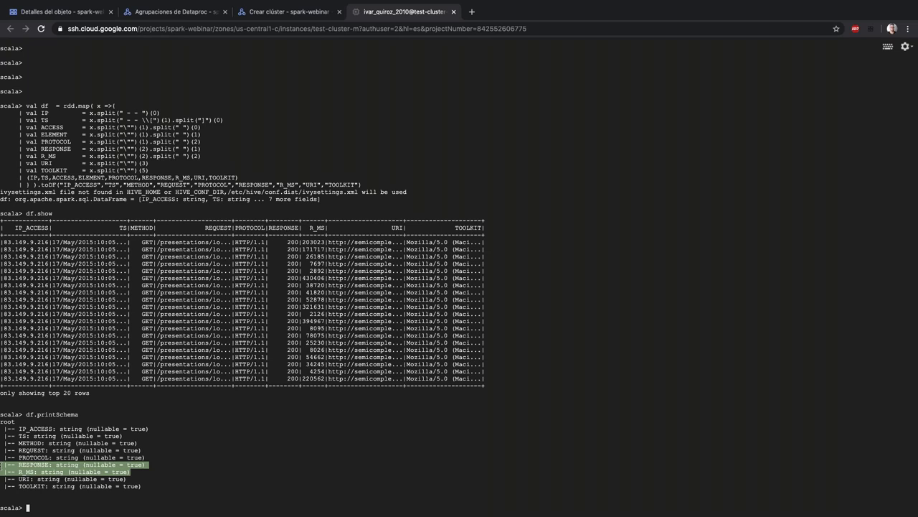
pyautogui.click(237, 415)
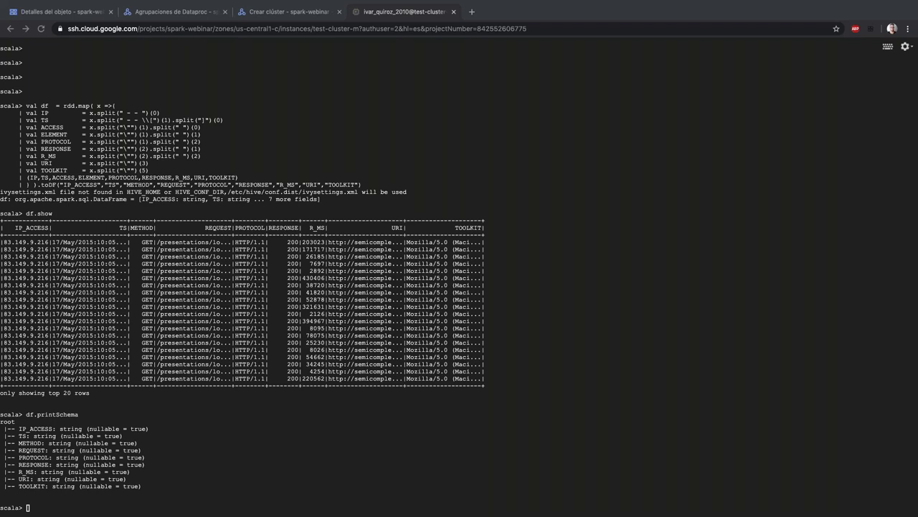
# - Define result_file as "gs://kc-spark-webinar/prod/webinar_example_project/staging/apache_logs_dataframe_parquet"
pyautogui.click(284, 456)
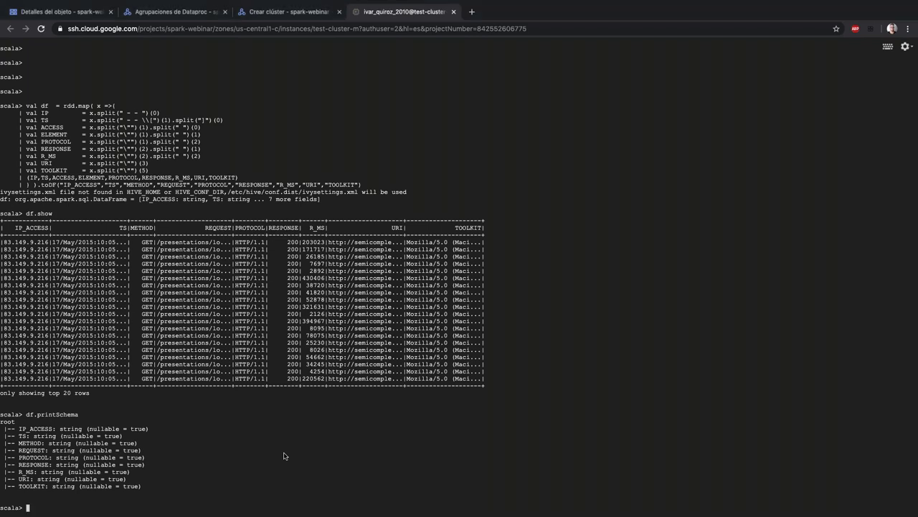
pyautogui.write('val result_file = "gs://kc-spark-webinar/prod/webinar_example_project/staging/apache_logs_dataframe_parquet"')
pyautogui.press('Return')
# - Examine the bucket, project folder, staging folder and output name in the result_file path
pyautogui.doubleClick(101, 485)
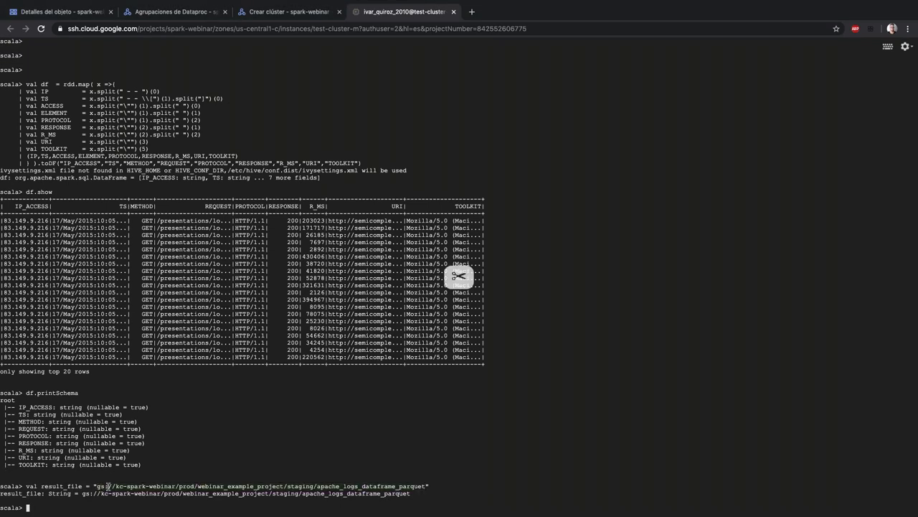
pyautogui.doubleClick(147, 487)
pyautogui.click(185, 487)
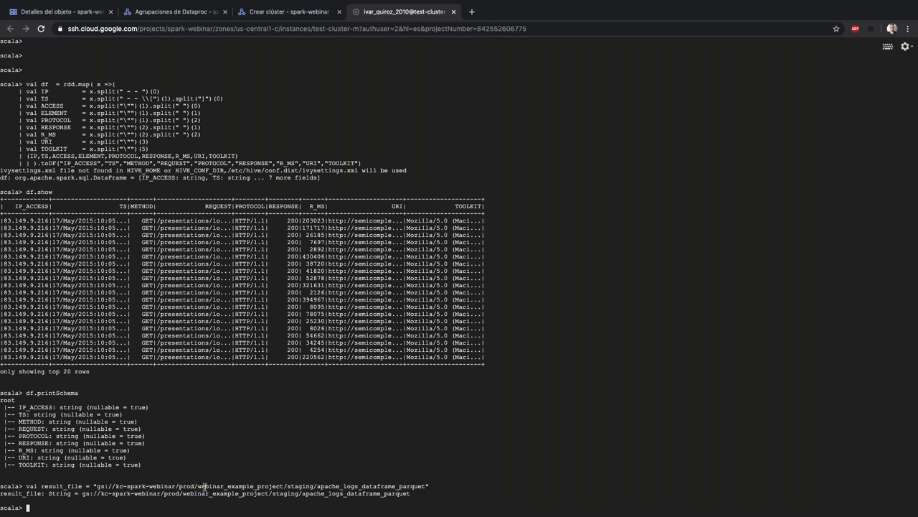
pyautogui.doubleClick(227, 487)
pyautogui.click(273, 489)
pyautogui.moveTo(284, 487); pyautogui.dragTo(197, 488)
pyautogui.doubleClick(296, 489)
pyautogui.moveTo(288, 487); pyautogui.dragTo(314, 487)
pyautogui.click(418, 493)
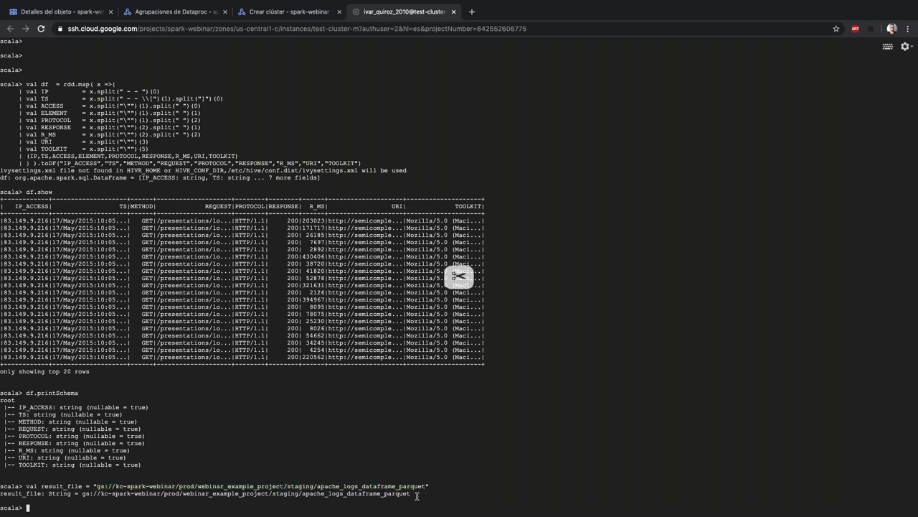
pyautogui.moveTo(428, 487); pyautogui.dragTo(321, 487)
pyautogui.click(508, 485)
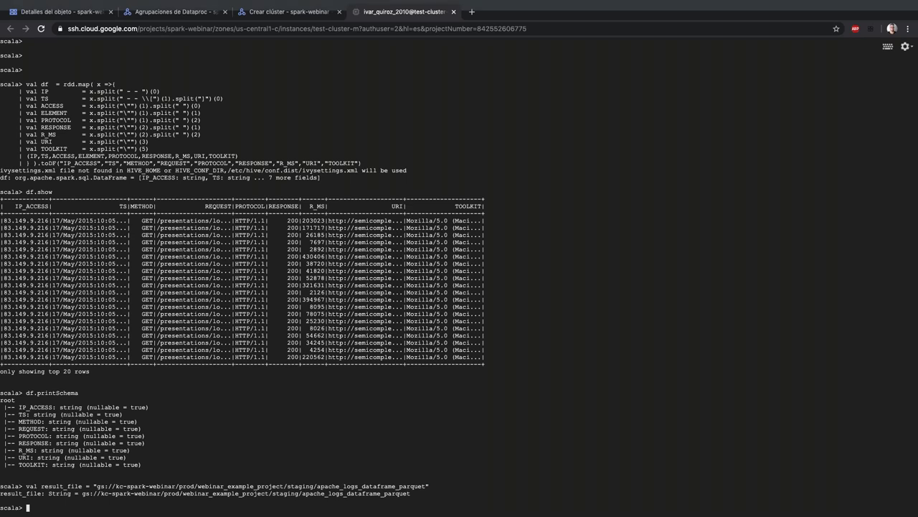
# - Write the DataFrame in Parquet format to the Storage path with df.write.parquet( result_file )
pyautogui.click(349, 410)
pyautogui.write('df.write.parquet(')
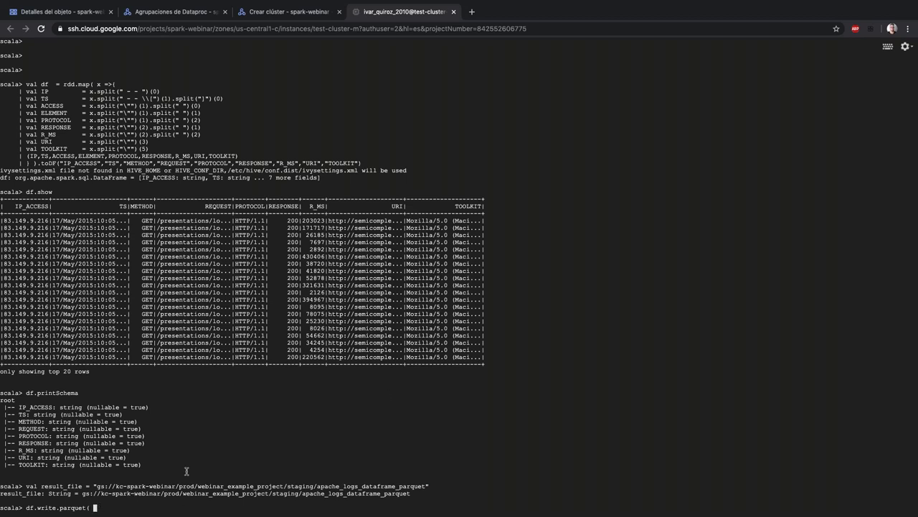
pyautogui.doubleClick(62, 485)
pyautogui.write('result_file')
pyautogui.write(')')
pyautogui.press('Return')
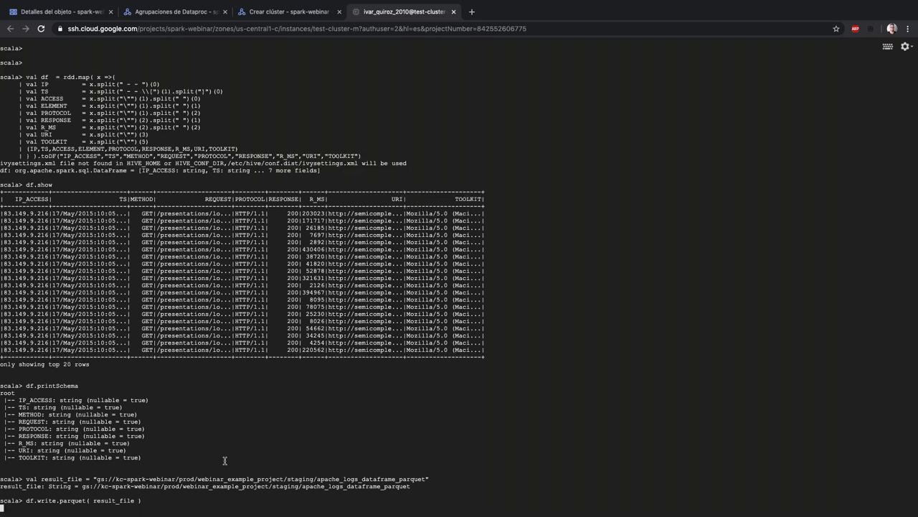
pyautogui.moveTo(505, 358); pyautogui.dragTo(2, 191)
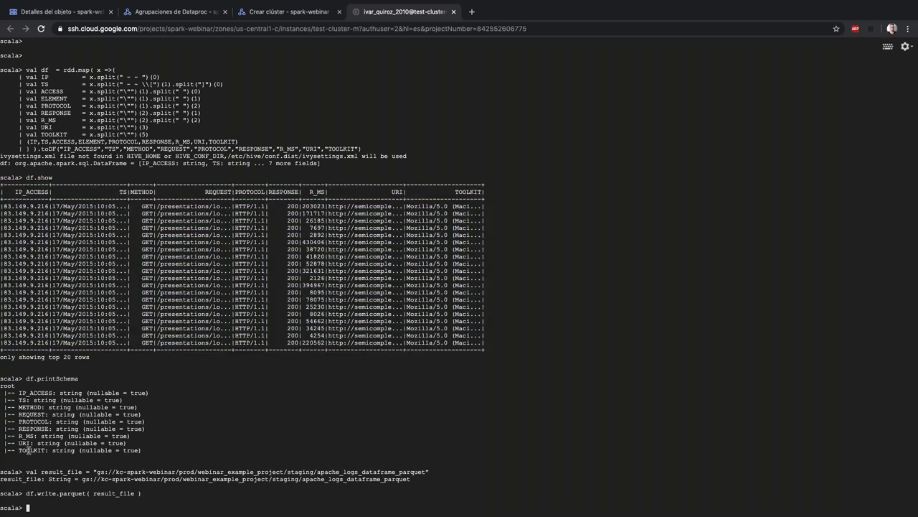
# - Write the DataFrame to the cluster's default file system with df.write.parquet( "test_parquet_file" )
pyautogui.moveTo(26, 492); pyautogui.dragTo(91, 492)
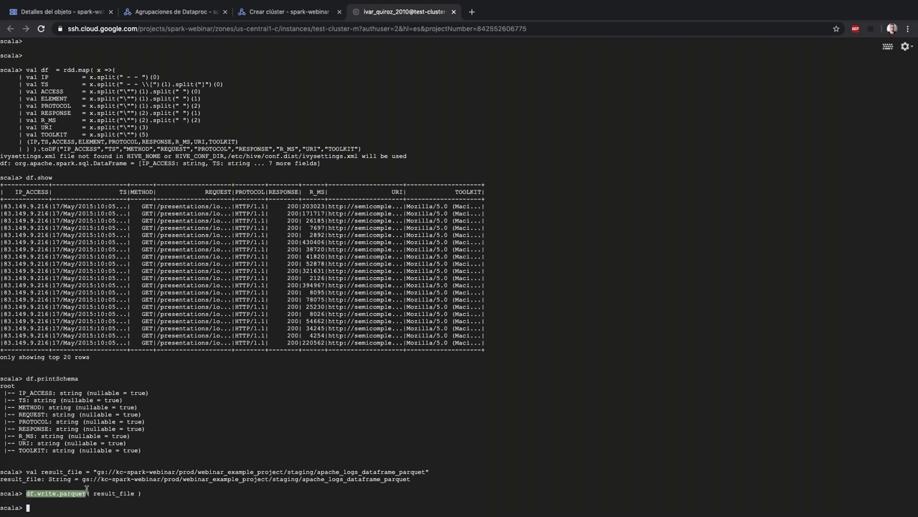
pyautogui.rightClick(206, 502)
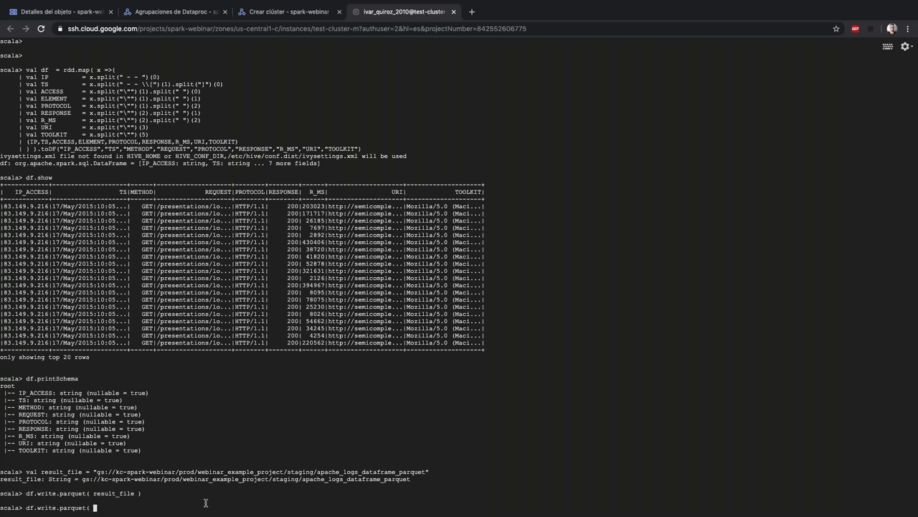
pyautogui.write('"test_')
pyautogui.write('fil')
pyautogui.press('BackSpace')
pyautogui.press('BackSpace')
pyautogui.press('BackSpace')
pyautogui.write('parquet_file" )')
pyautogui.press('Return')
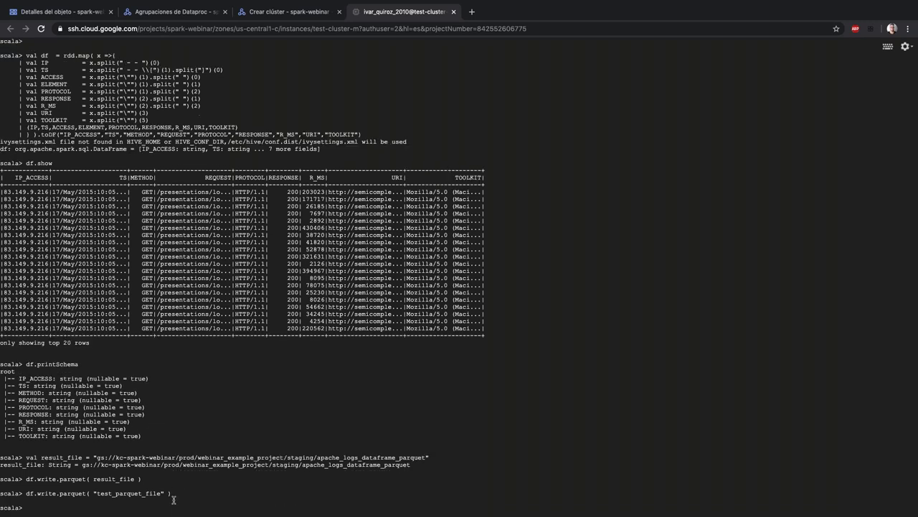
pyautogui.moveTo(173, 493); pyautogui.dragTo(1, 493)
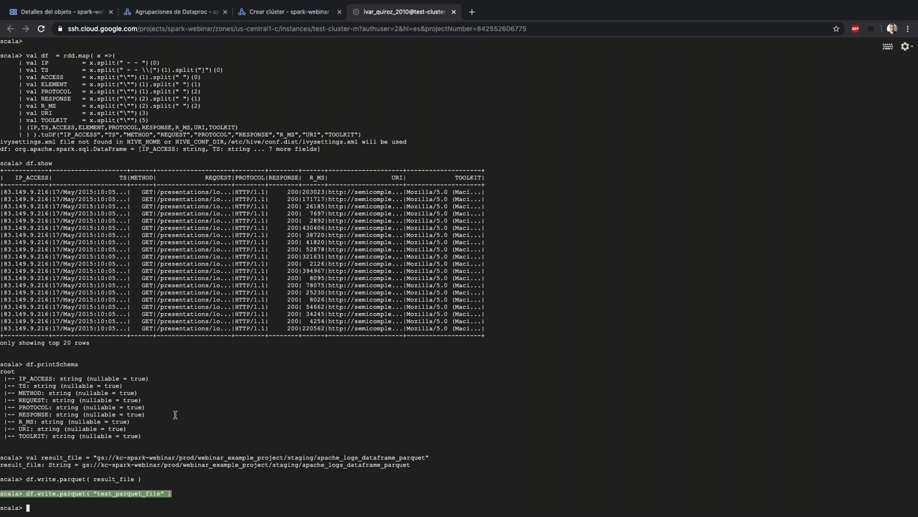
pyautogui.click(207, 482)
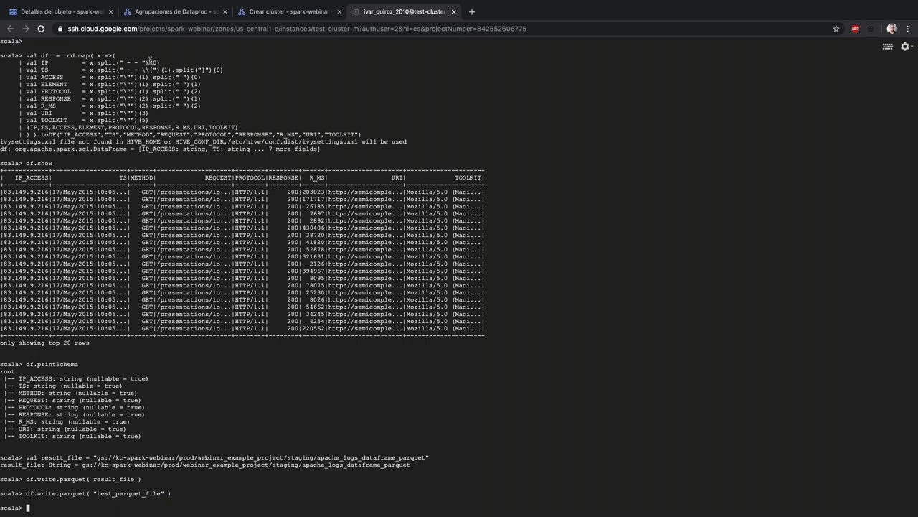
# - Switch to the Storage browser, open webinar_example_project/staging/apache_logs_dataframe_parquet and inspect the URI of the part-00000 Parquet file
pyautogui.click(170, 15)
pyautogui.click(79, 15)
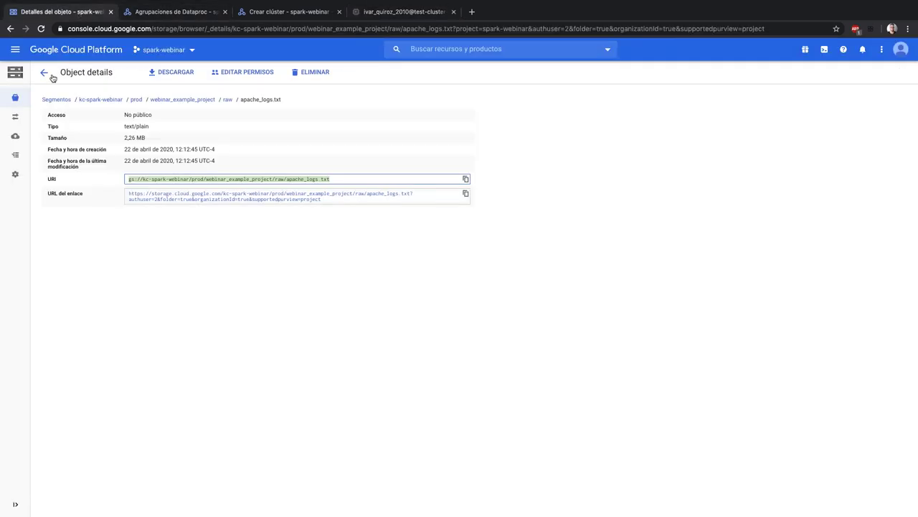
pyautogui.click(182, 100)
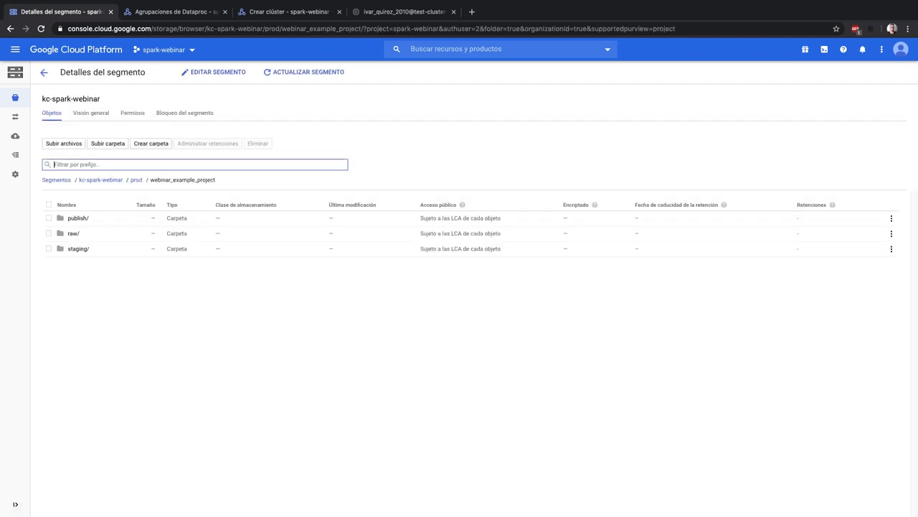
pyautogui.click(77, 249)
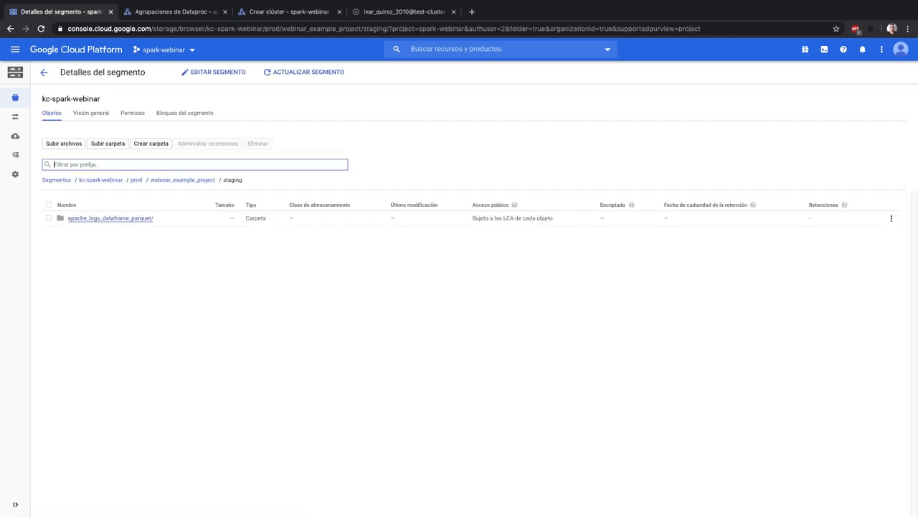
pyautogui.click(126, 218)
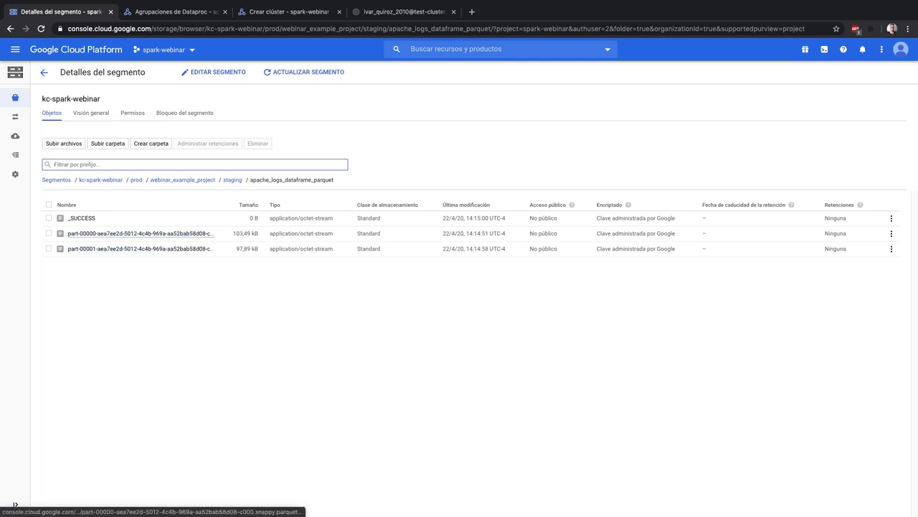
pyautogui.click(139, 233)
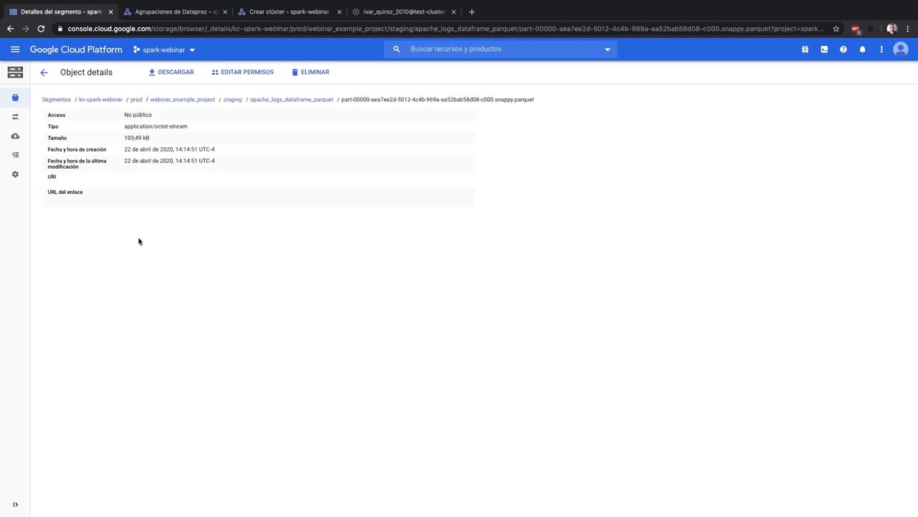
pyautogui.moveTo(303, 189); pyautogui.dragTo(87, 182)
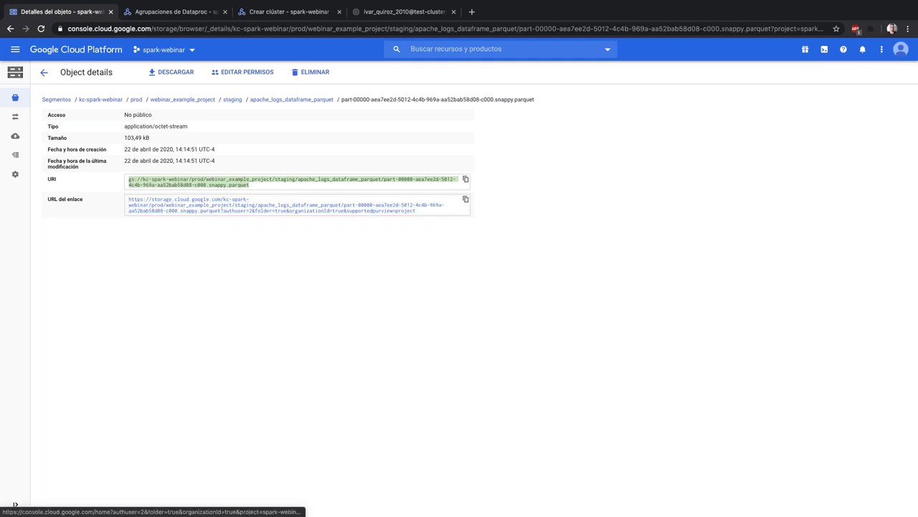
pyautogui.click(10, 29)
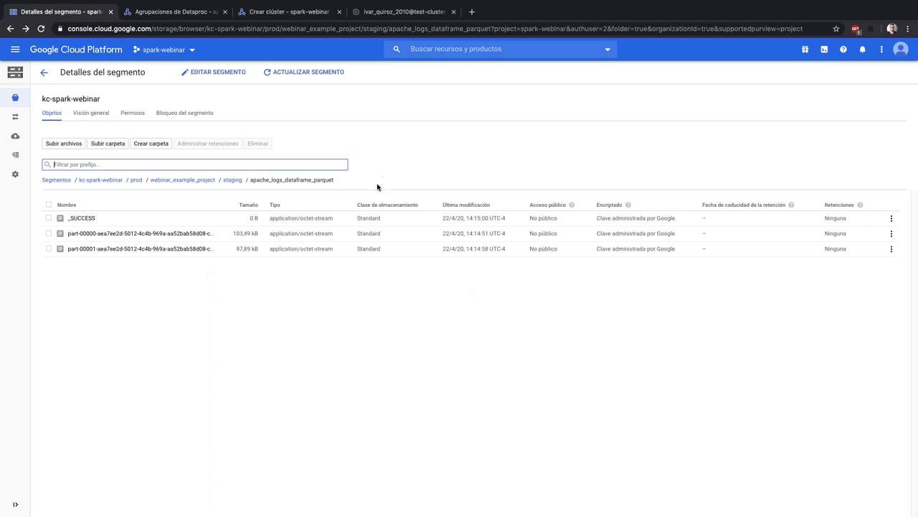
# - Switch back to the cluster master's SSH session and exit spark-shell to the Linux prompt
pyautogui.click(374, 14)
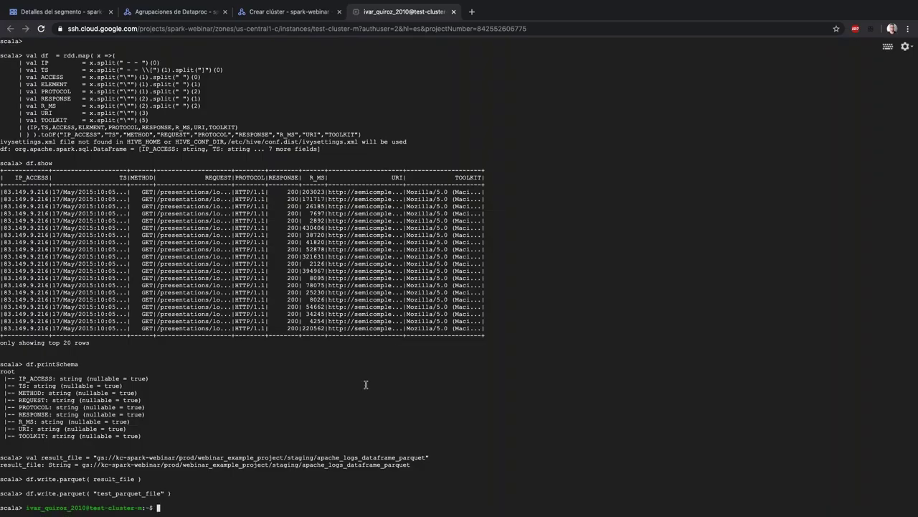
# - Start the Hive command line on the cluster master with the hive command
pyautogui.press('Return')
pyautogui.press('Return')
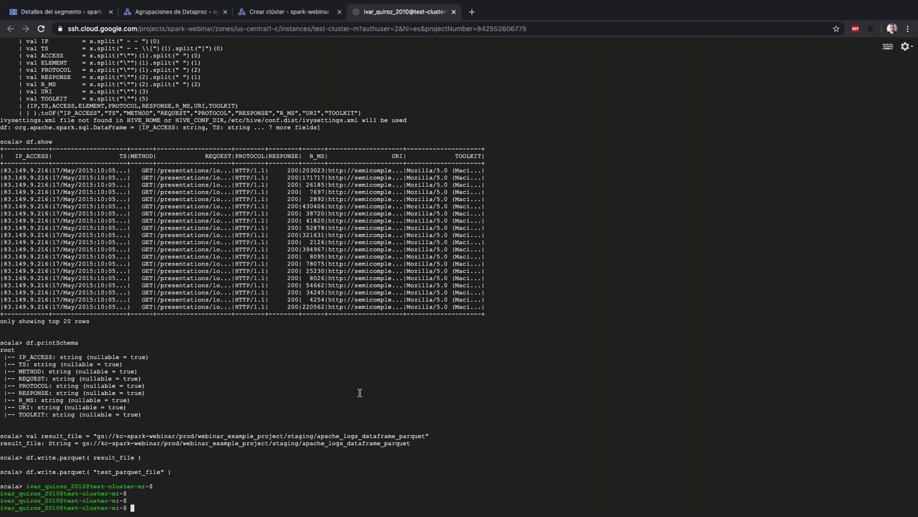
pyautogui.write('hive')
pyautogui.press('Return')
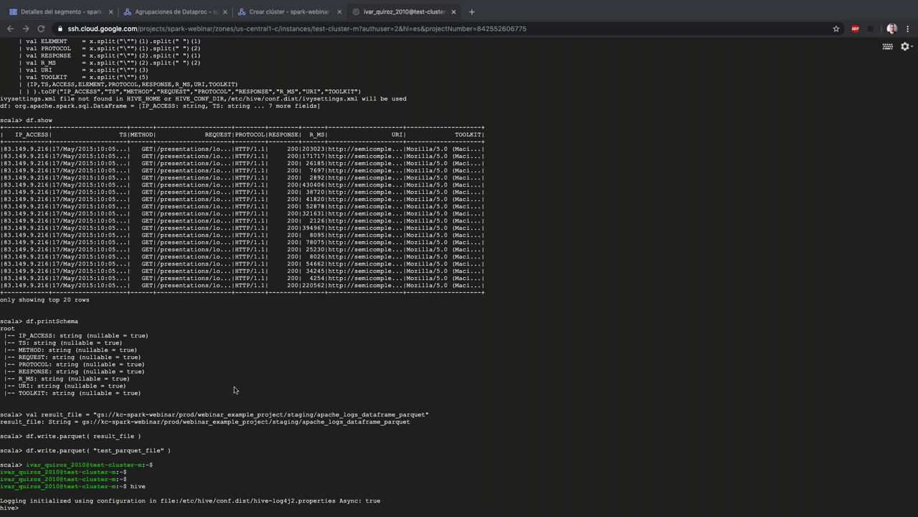
pyautogui.press('Return')
pyautogui.press('Return')
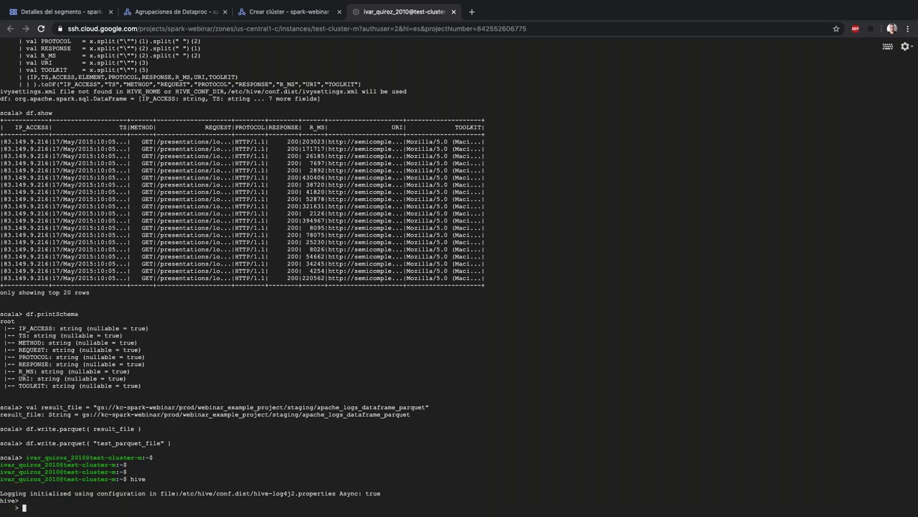
# - Write a Hive statement creating external table apache_logs_hive with String columns IP, TS, ACCESS, ELEMENT, PROTOCOL, RESPONSE, R_MS, URI and TOOLKIT, stored as PARQUET
pyautogui.write('Create external table apache_logs_hive(')
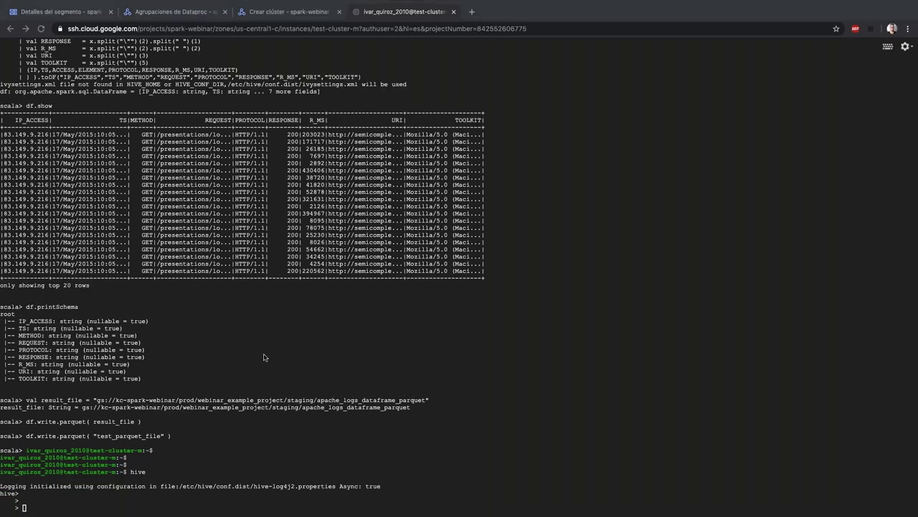
pyautogui.press('Return')
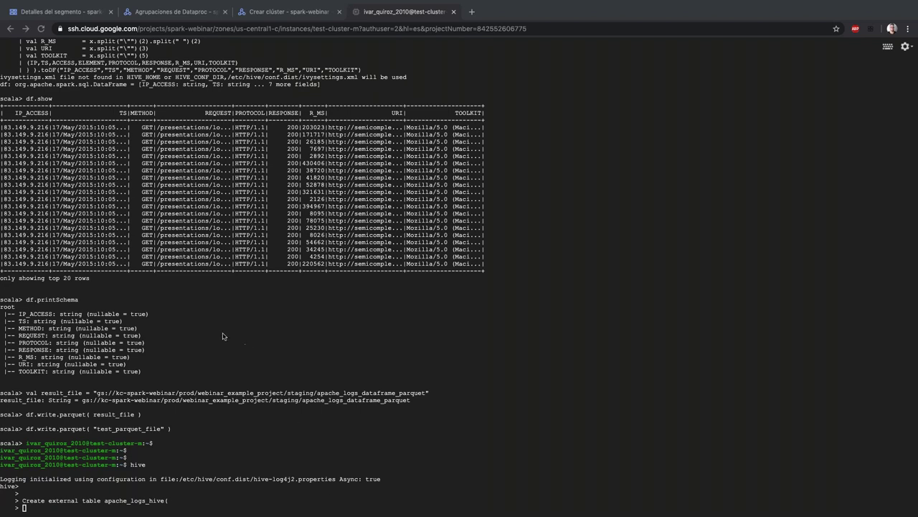
pyautogui.write('IP String,   TS String,   ACCESS String,   ELEMENT String,   PROTOCOL String,   RESPONSE String,   R_MS String,   URI String,   TOOLKIT String')
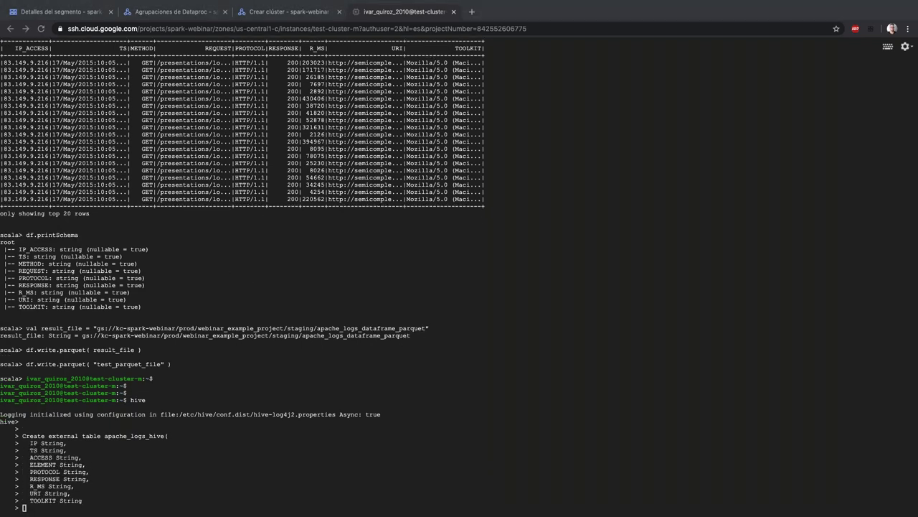
pyautogui.click(280, 440)
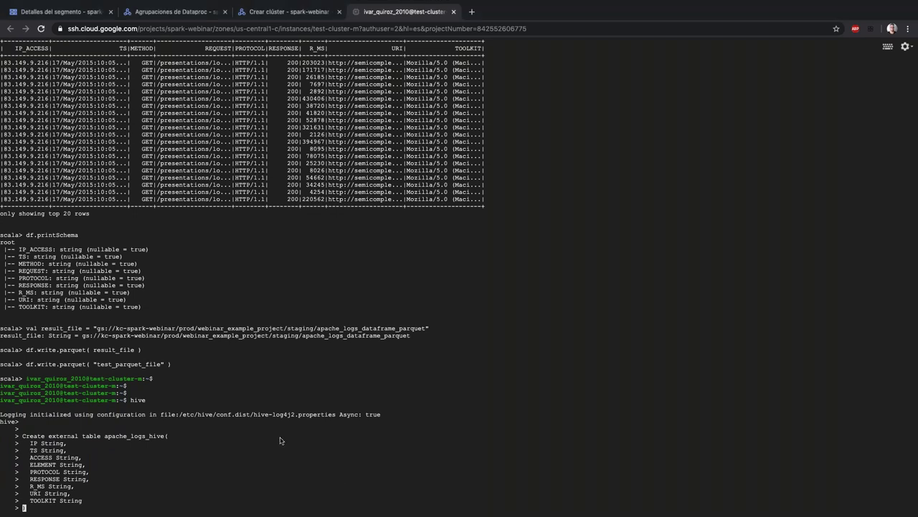
pyautogui.write(') STORED AS PARQUET')
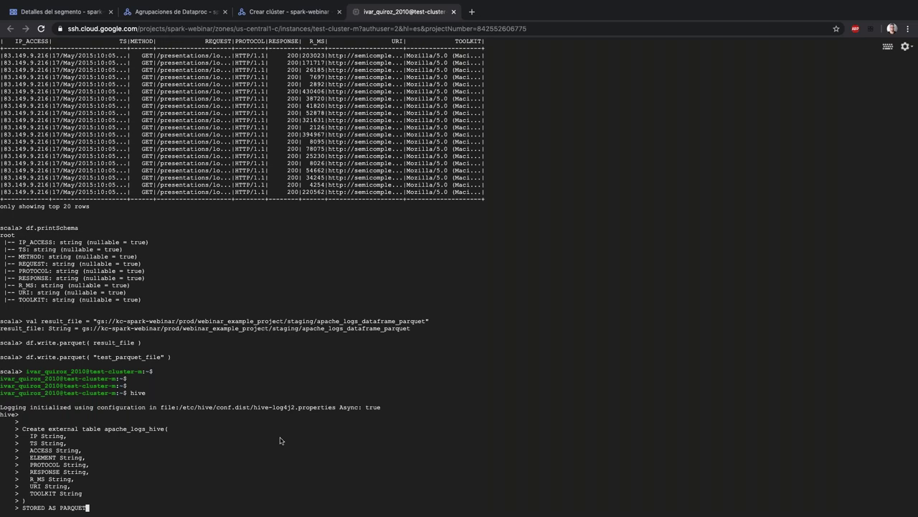
pyautogui.press('Return')
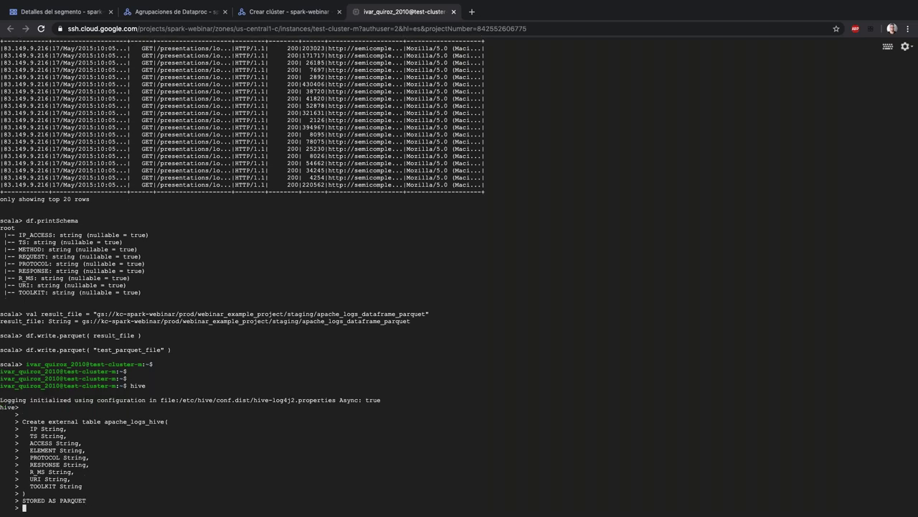
# - Set the table location to 'gs://kc-spark-webinar/prod/webinar_example_project/staging/apache_logs_dataframe_parquet' and run the create statement
pyautogui.press('super+Tab')
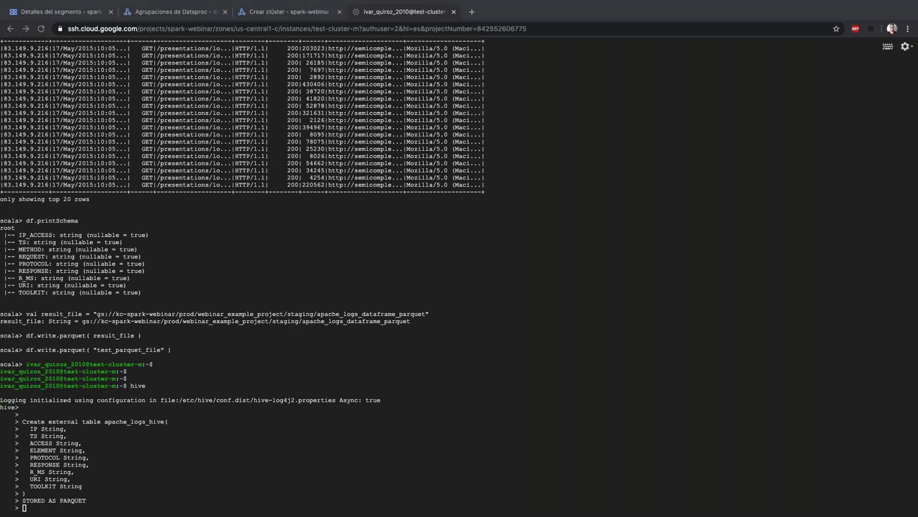
pyautogui.press('super+Tab')
pyautogui.write("location 'gs://kc-spark-webinar/prod/webinar_example_project/staging/apache_logs_dataframe_parquet'")
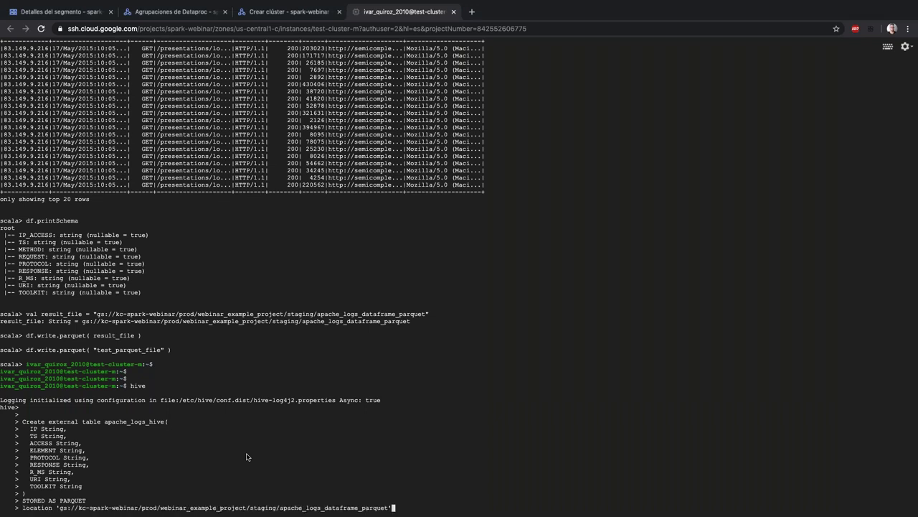
pyautogui.press('Return')
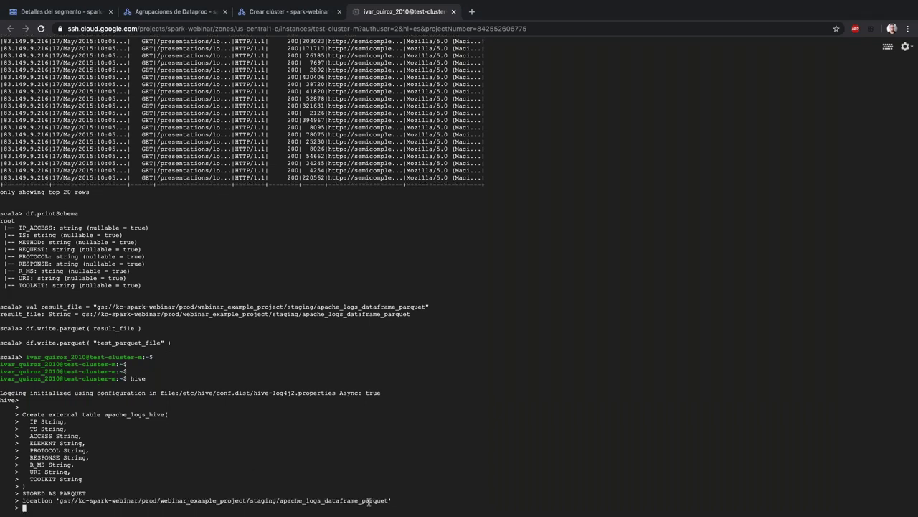
pyautogui.doubleClick(369, 501)
pyautogui.doubleClick(368, 500)
pyautogui.click(367, 501)
pyautogui.doubleClick(300, 501)
pyautogui.click(253, 469)
pyautogui.write(';')
pyautogui.press('Return')
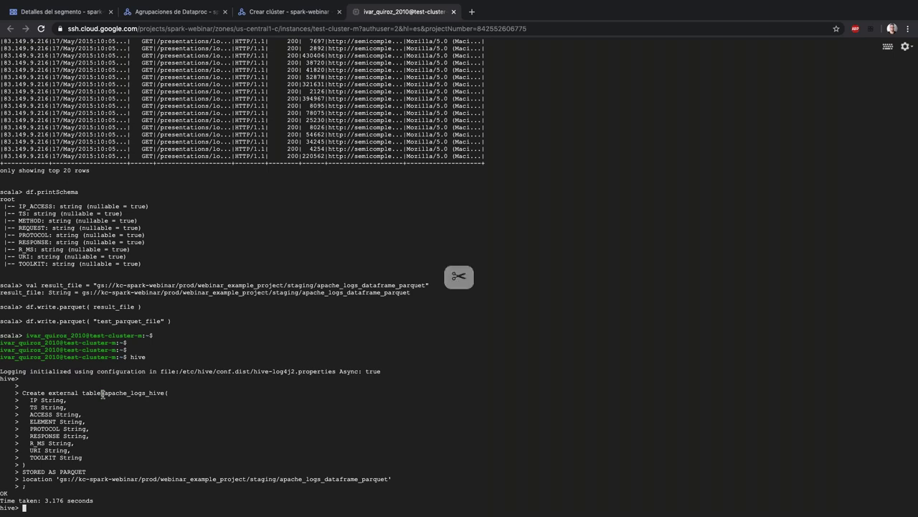
# - Try to query the new table with select* from table apache_logs_hive limit 3;, reusing the table name from the create statement
pyautogui.moveTo(163, 394); pyautogui.dragTo(83, 391)
pyautogui.press('super+c')
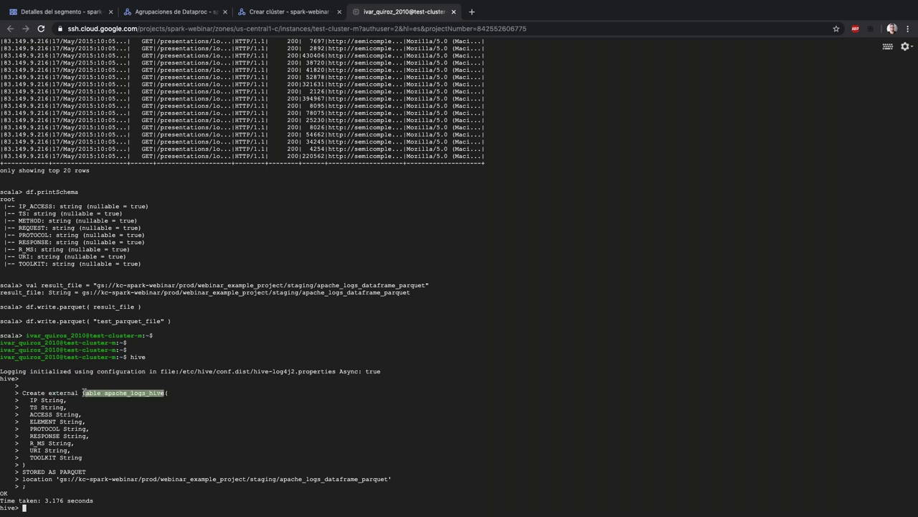
pyautogui.click(215, 330)
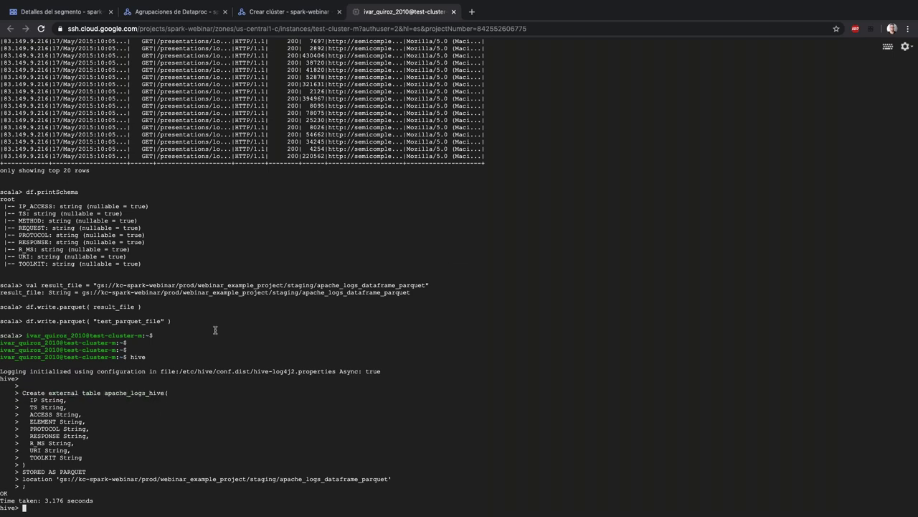
pyautogui.write('select* from')
pyautogui.press('super+v')
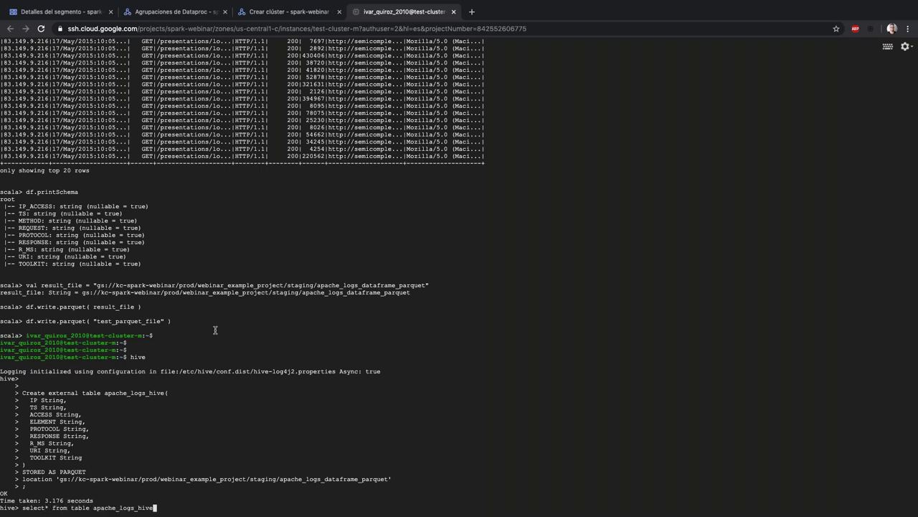
pyautogui.write('limit 3;')
pyautogui.press('Return')
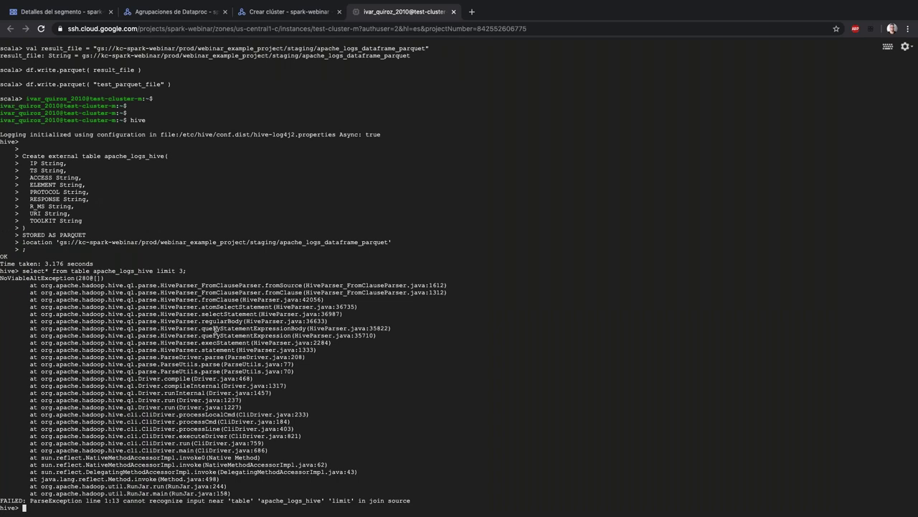
# - Try the previous query again with a space before the asterisk: select * from table apache_logs_hive limit 3;
pyautogui.press('Up')
pyautogui.press('Left')
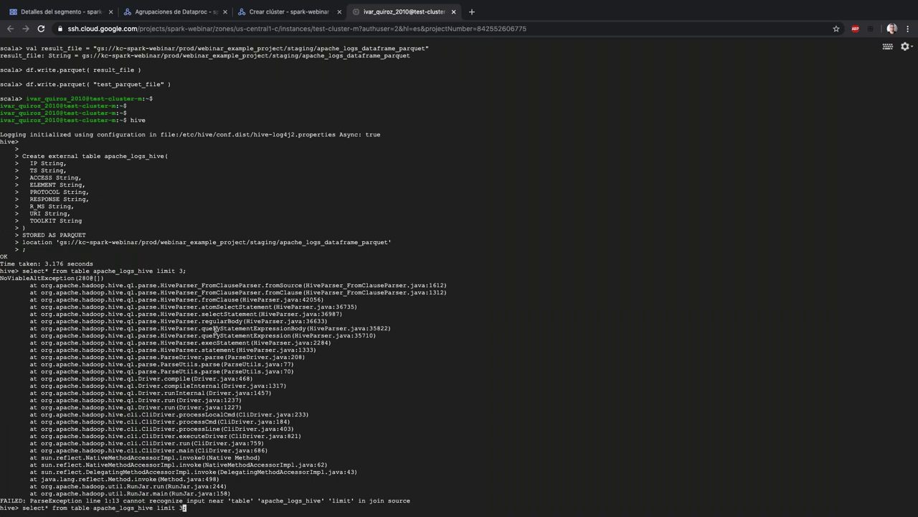
pyautogui.press('Left')
pyautogui.press('Left')
pyautogui.press('Left')
pyautogui.press('Left')
pyautogui.press('Left')
pyautogui.press('Left')
pyautogui.press('Left')
pyautogui.press('Left')
pyautogui.press('Left')
pyautogui.press('Left')
pyautogui.press('Left')
pyautogui.press('Left')
pyautogui.press('Left')
pyautogui.press('Left')
pyautogui.press('Left')
pyautogui.press('Left')
pyautogui.press('Left')
pyautogui.press('Left')
pyautogui.press('Left')
pyautogui.press('Left')
pyautogui.press('Left')
pyautogui.press('Left')
pyautogui.press('Left')
pyautogui.press('Left')
pyautogui.press('Left')
pyautogui.press('Left')
pyautogui.press('Left')
pyautogui.press('Left')
pyautogui.press('Left')
pyautogui.press('Left')
pyautogui.press('Left')
pyautogui.press('Left')
pyautogui.press('Return')
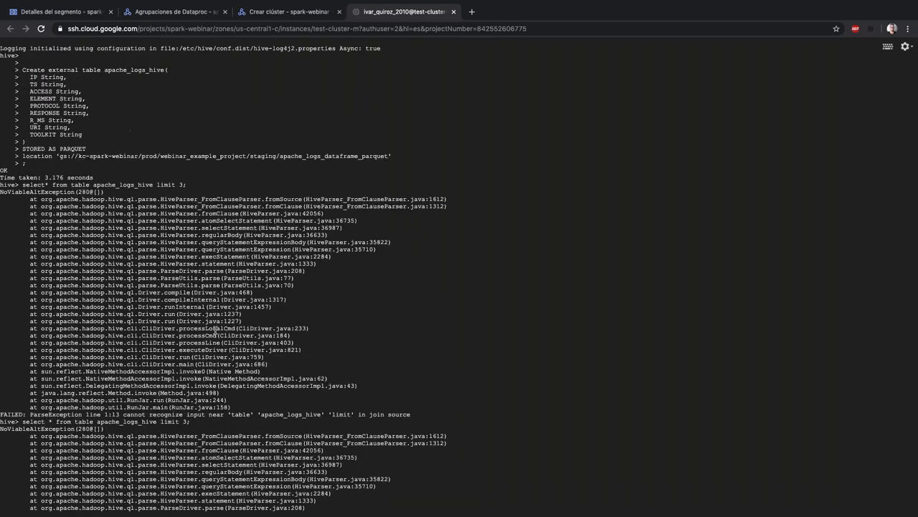
# - Remove the word table from the previous query and run select * from apache_logs_hive limit 3;
pyautogui.press('Up')
pyautogui.press('Left')
pyautogui.press('Left')
pyautogui.press('Left')
pyautogui.press('Left')
pyautogui.press('Left')
pyautogui.press('Left')
pyautogui.press('Left')
pyautogui.press('Left')
pyautogui.press('Left')
pyautogui.press('Left')
pyautogui.press('Left')
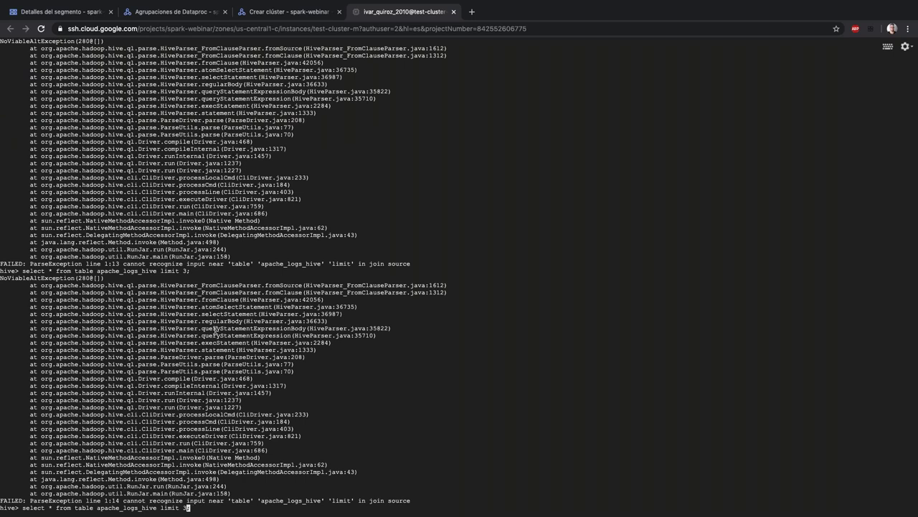
pyautogui.press('Left')
pyautogui.press('Left')
pyautogui.press('Left')
pyautogui.press('Left')
pyautogui.press('Left')
pyautogui.press('Left')
pyautogui.press('Left')
pyautogui.press('Left')
pyautogui.press('Left')
pyautogui.press('Left')
pyautogui.press('Left')
pyautogui.press('Left')
pyautogui.press('Left')
pyautogui.press('Left')
pyautogui.press('Left')
pyautogui.press('BackSpace')
pyautogui.press('BackSpace')
pyautogui.press('BackSpace')
pyautogui.press('BackSpace')
pyautogui.press('BackSpace')
pyautogui.press('Return')
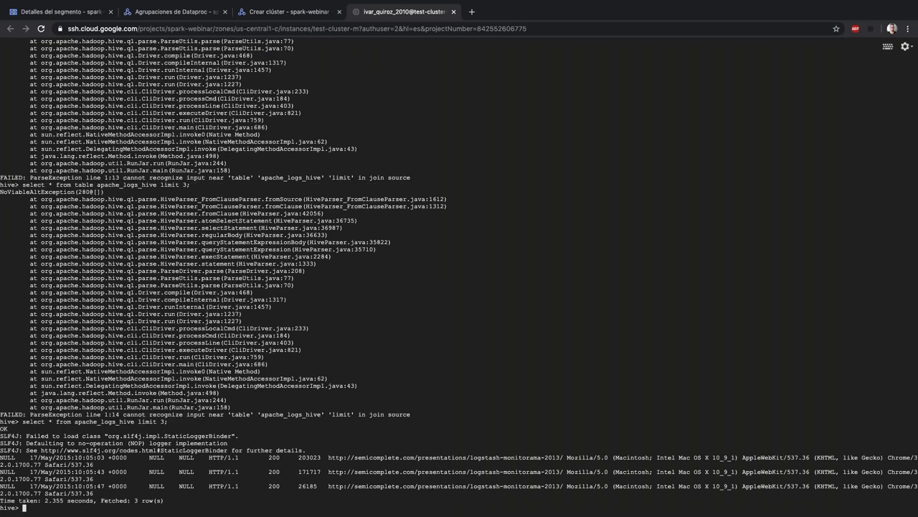
# - Examine the ACCESS, ELEMENT and IP values in the first row returned by the Hive query
pyautogui.doubleClick(156, 457)
pyautogui.doubleClick(156, 457)
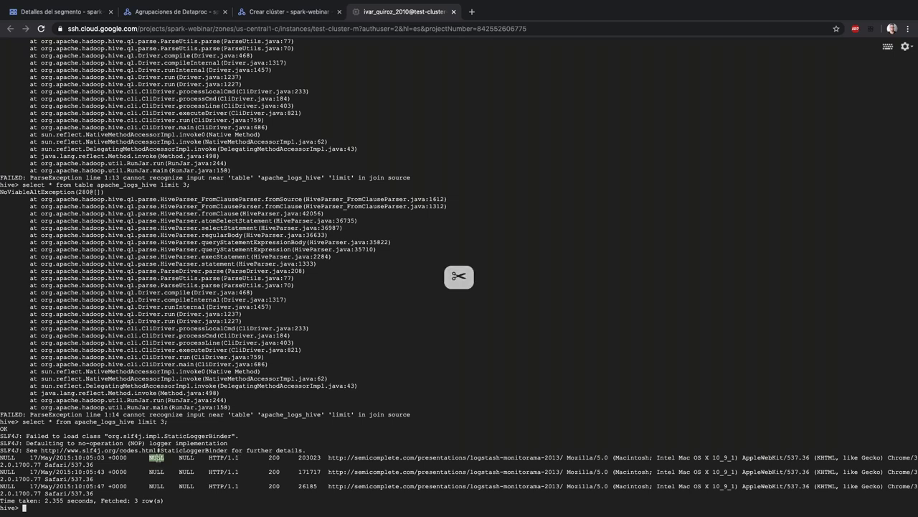
pyautogui.doubleClick(187, 457)
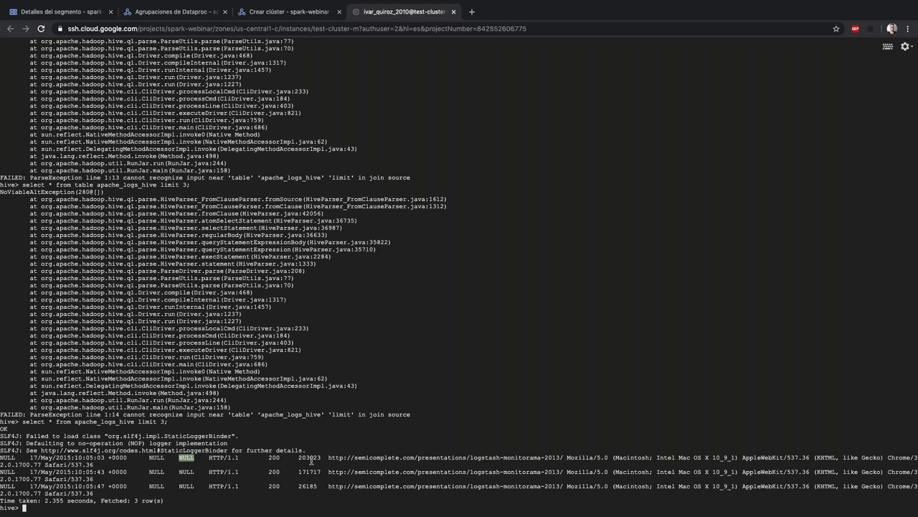
pyautogui.doubleClick(10, 457)
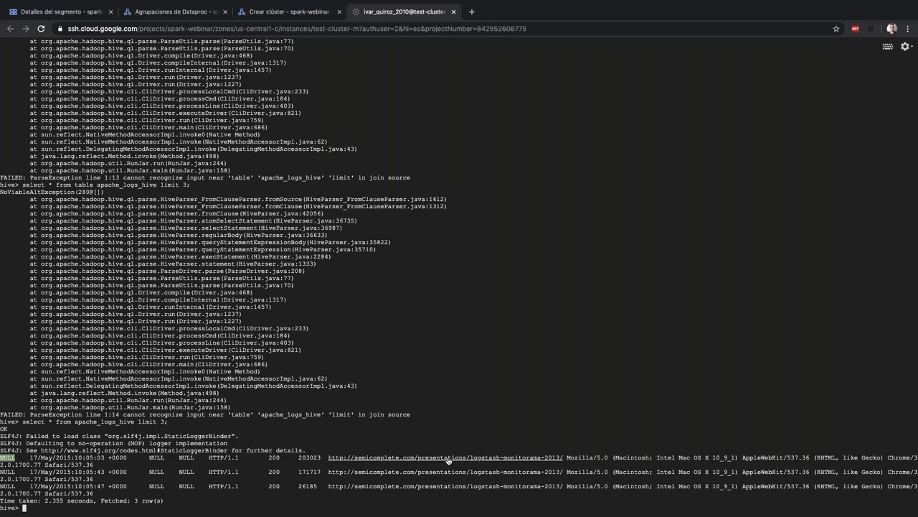
pyautogui.click(457, 390)
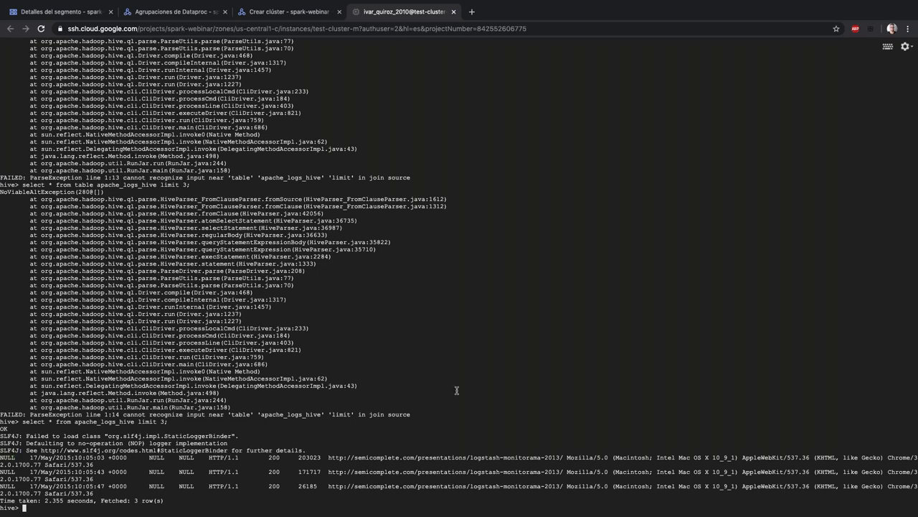
pyautogui.press('Return')
pyautogui.press('Return')
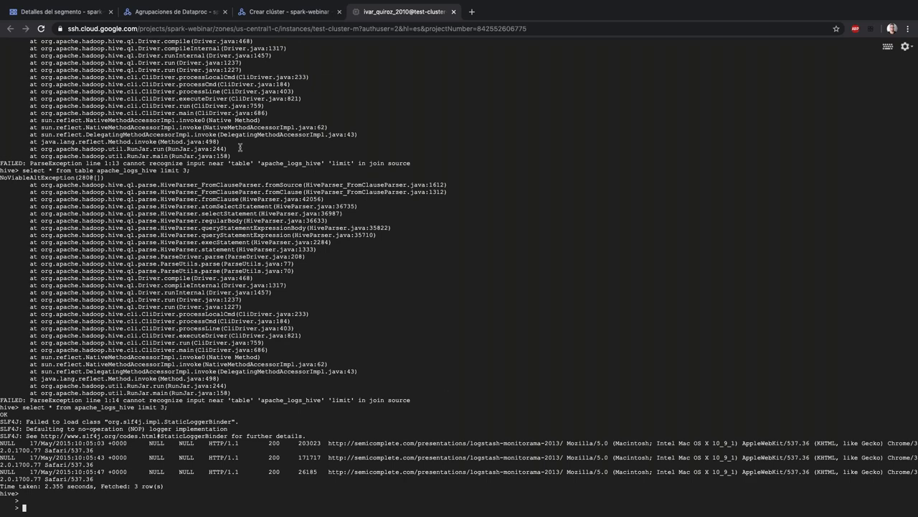
# - Switch to the Storage browser, search the Cloud console for bigquery, open BigQuery and dismiss its welcome dialog
pyautogui.click(153, 13)
pyautogui.click(81, 14)
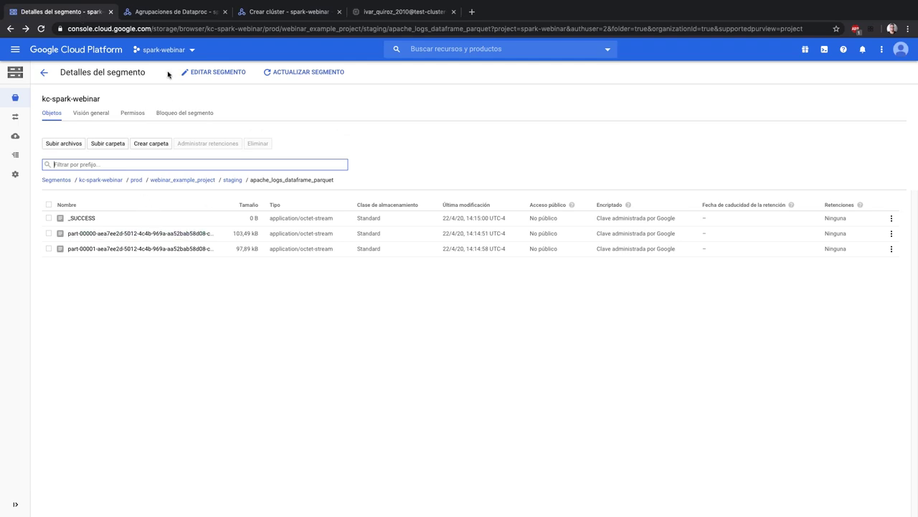
pyautogui.click(16, 49)
pyautogui.click(16, 48)
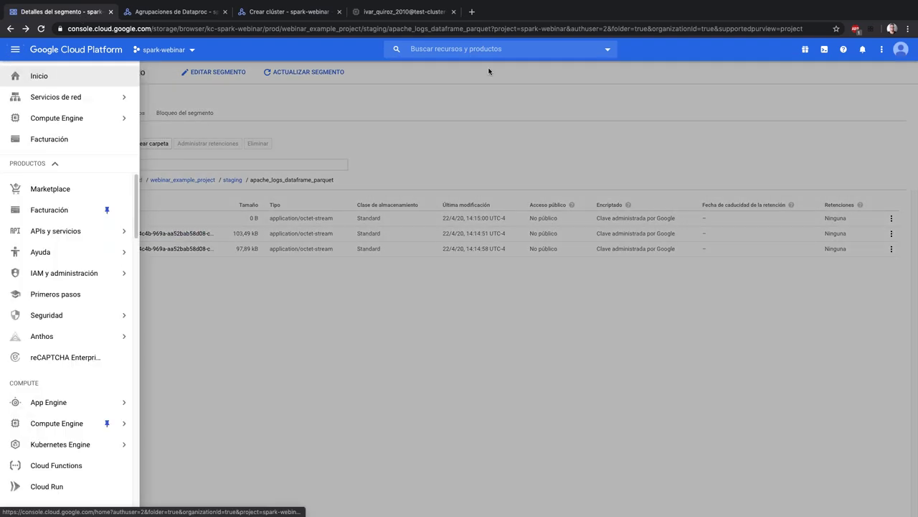
pyautogui.click(455, 48)
pyautogui.write('bigquery')
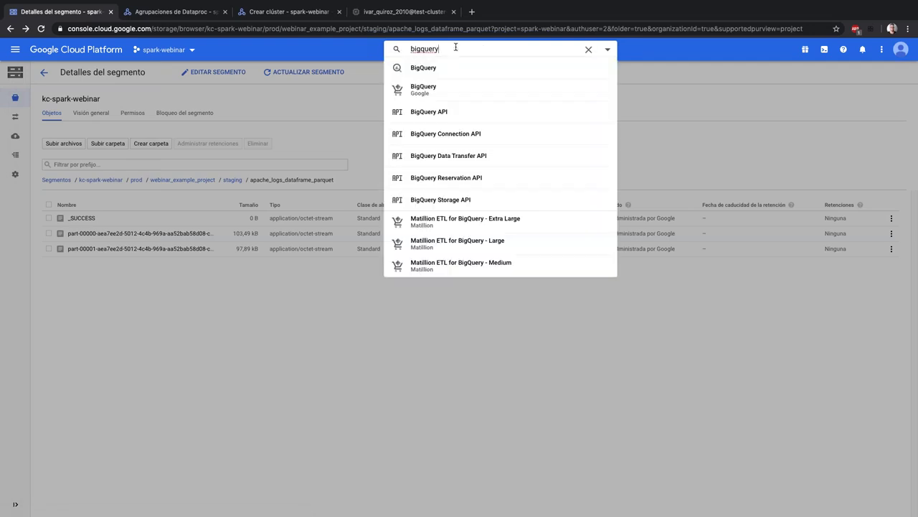
pyautogui.click(501, 75)
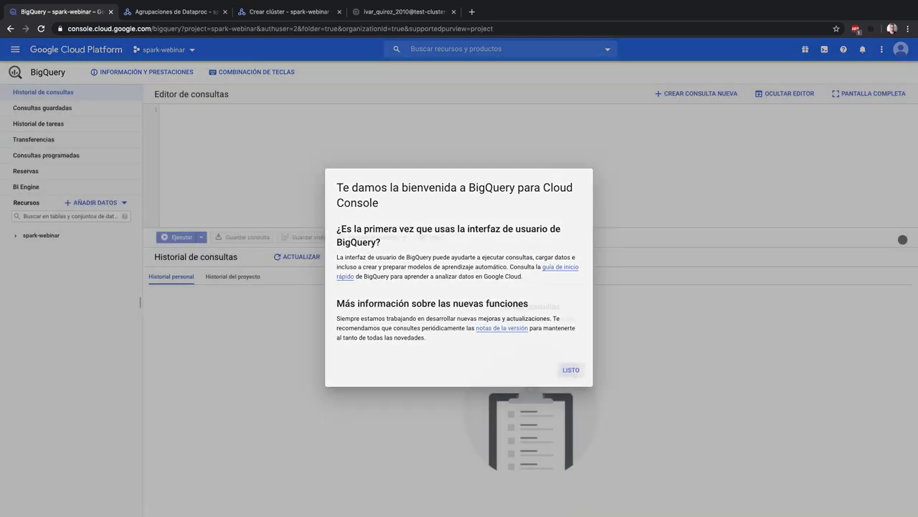
pyautogui.click(571, 370)
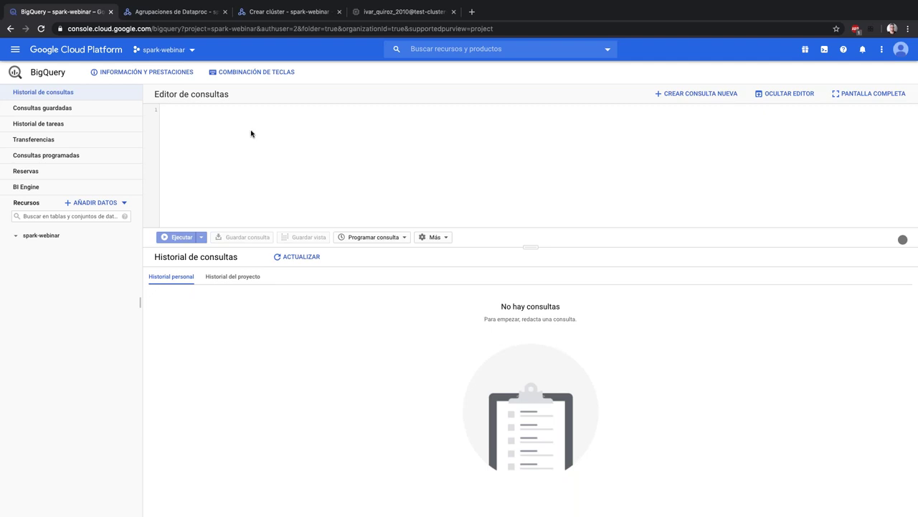
pyautogui.click(391, 12)
pyautogui.click(92, 13)
pyautogui.hotkey('ctrl', 'Left')
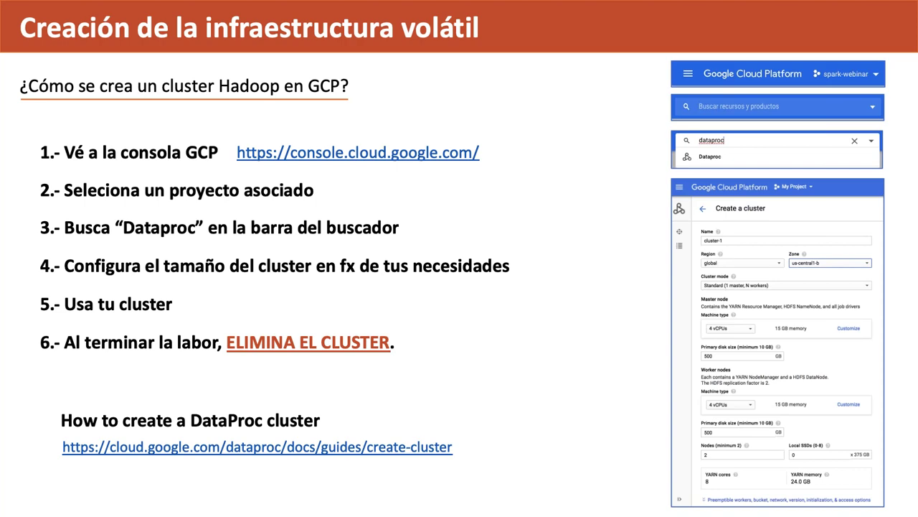
pyautogui.press('Right')
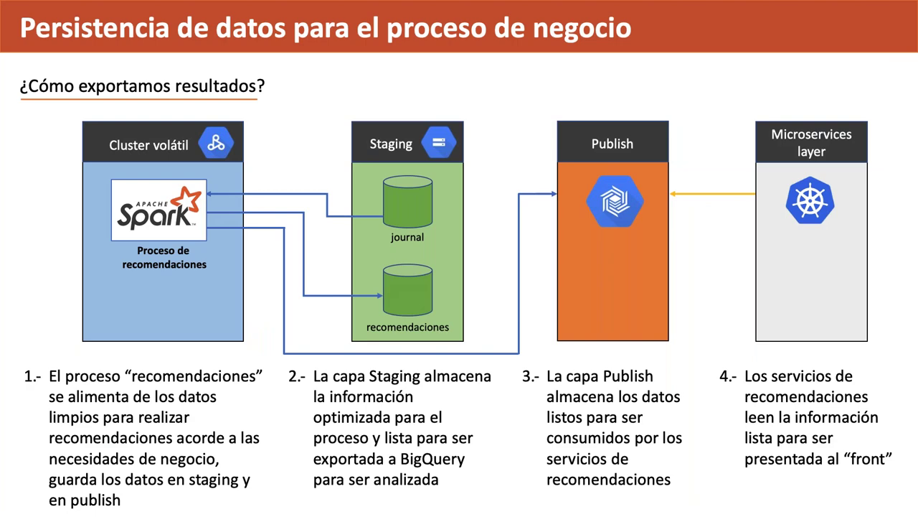
pyautogui.press('Right')
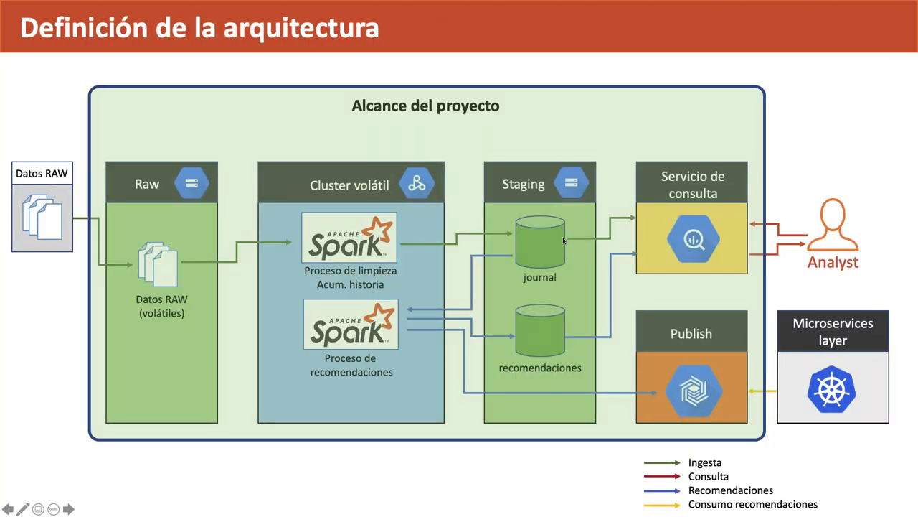